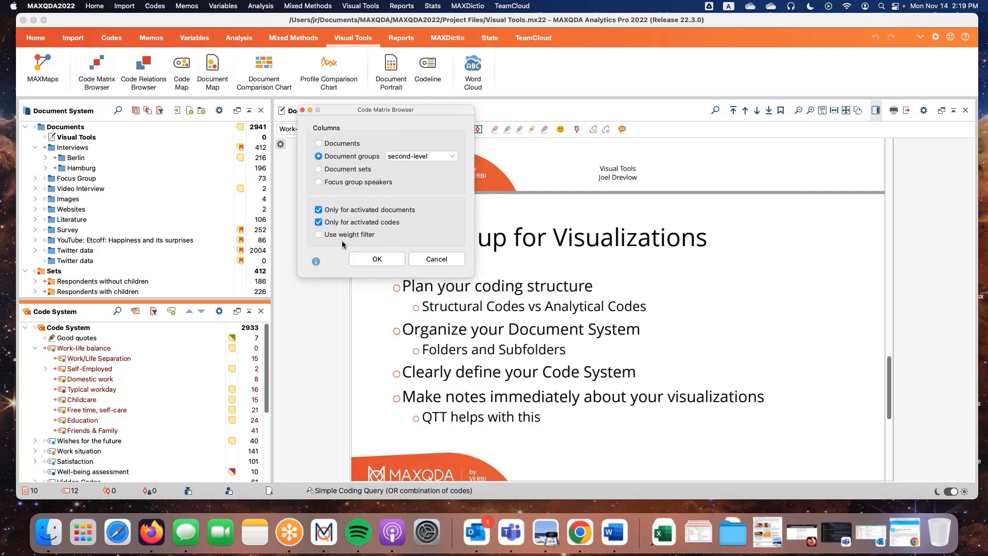
Generate a Code Matrix Browser with second-level document groups as columns, only for activated documents and codes.
left_click(384, 260)
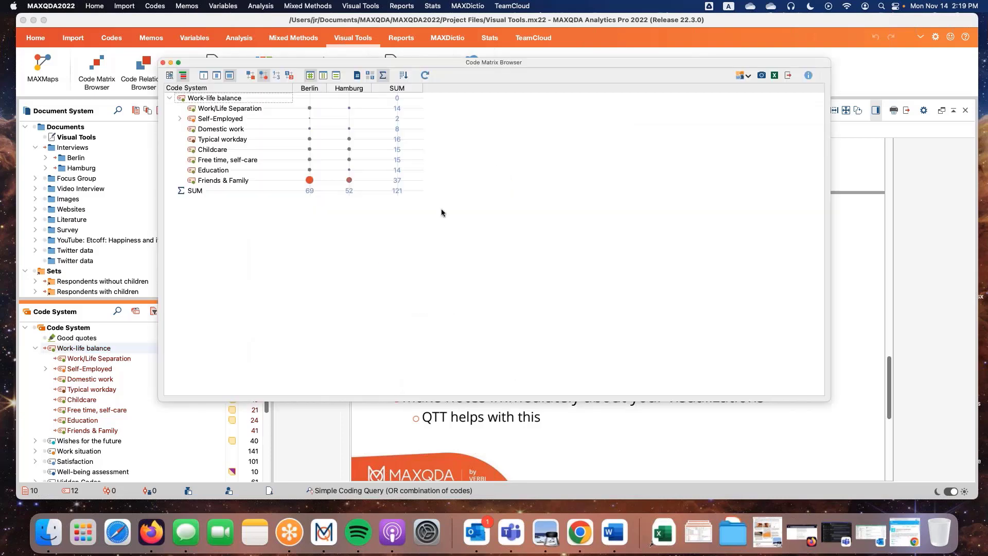
left_click_drag(435, 62, 445, 63)
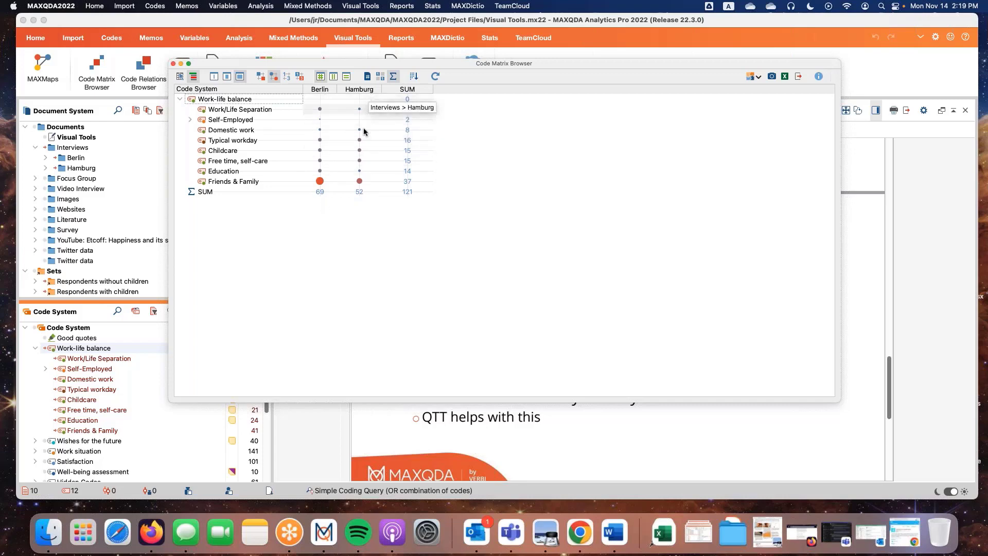
mouse_move(359, 182)
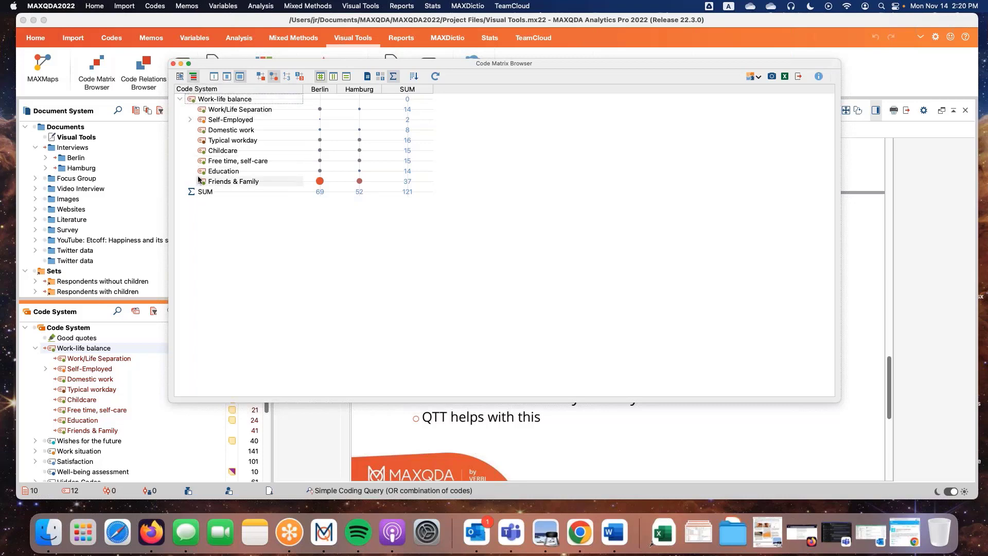
Try the matrix without code hierarchy, restore the hierarchy, and narrow the matrix window to uncover the Document System and Code System.
left_click(194, 77)
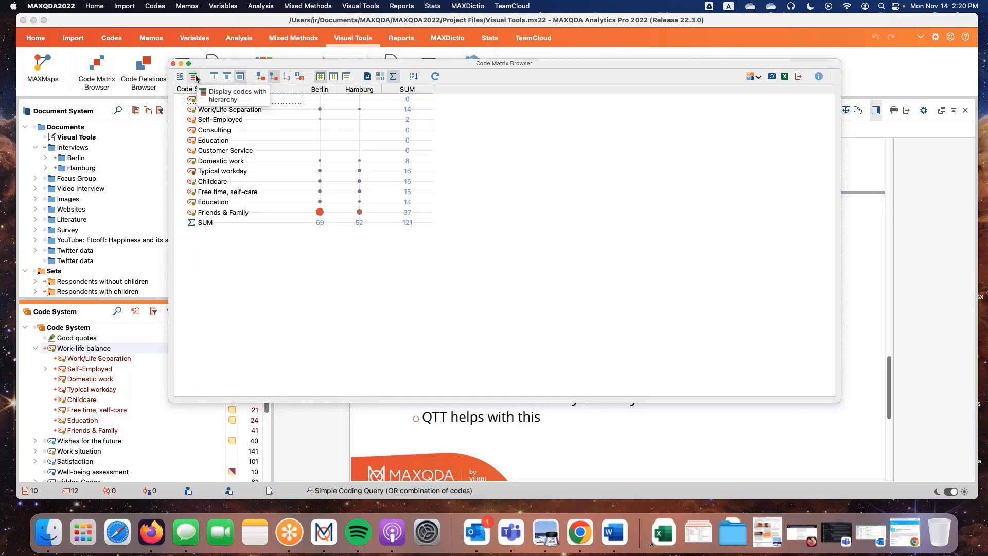
left_click(194, 77)
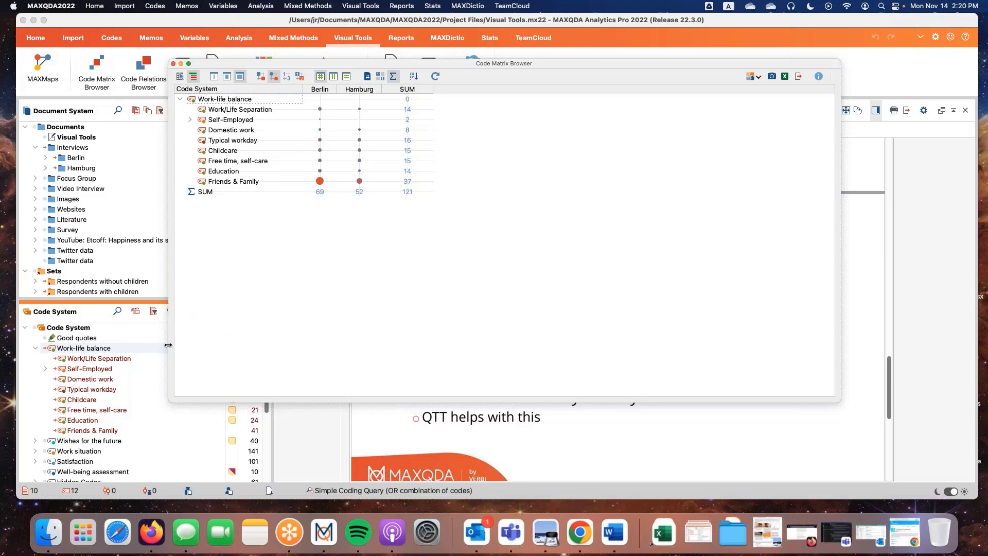
left_click_drag(169, 341, 309, 341)
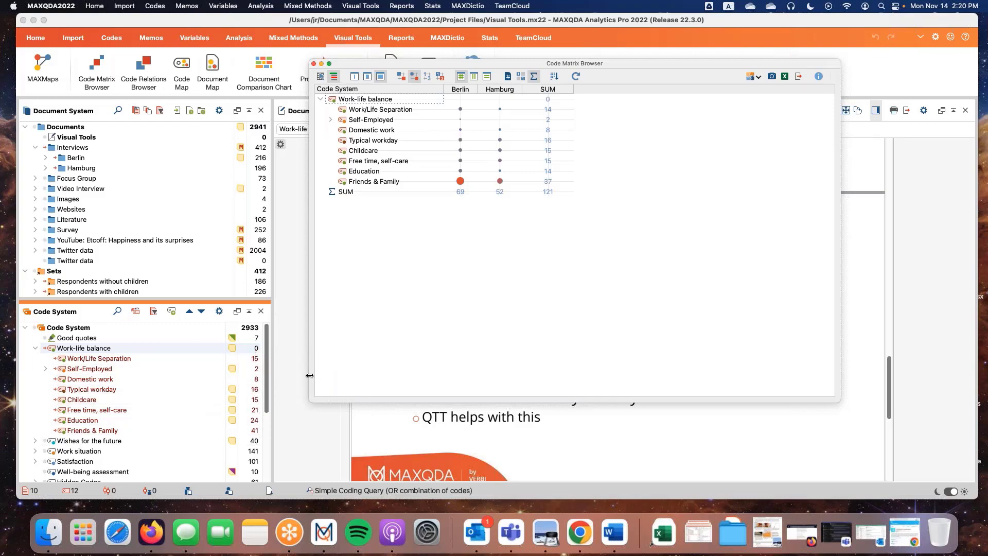
left_click_drag(310, 375, 287, 375)
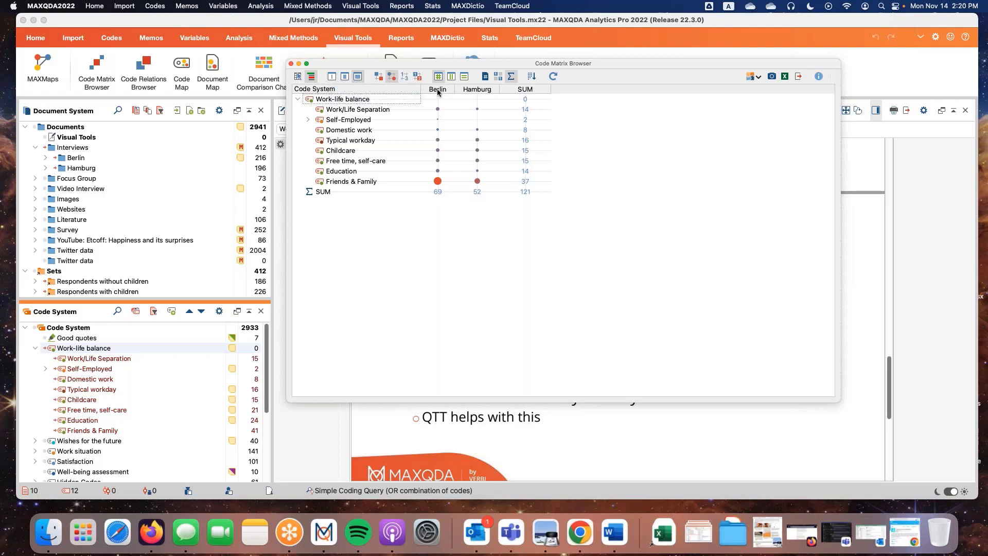
Try the narrowest and medium column widths in the matrix and return to the widest columns.
left_click(332, 78)
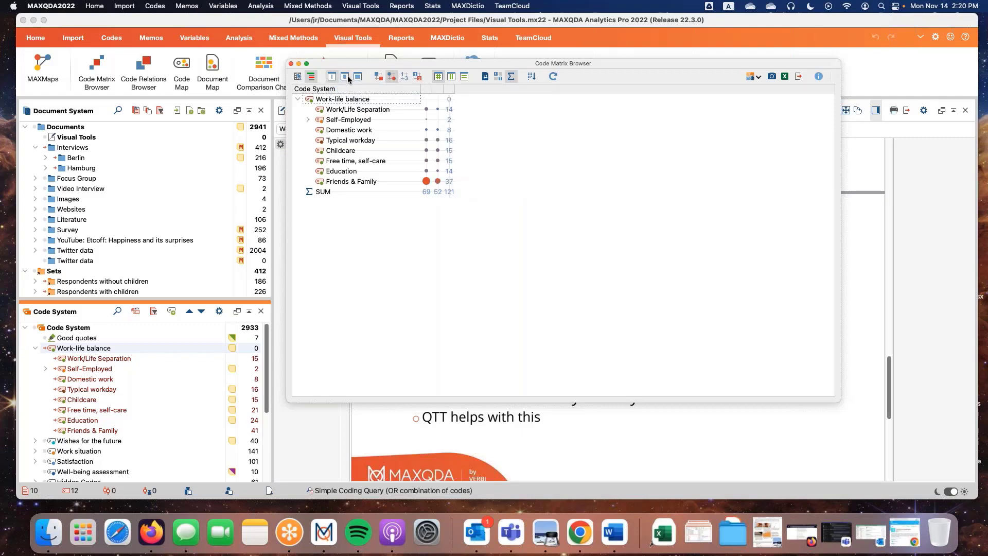
left_click(348, 76)
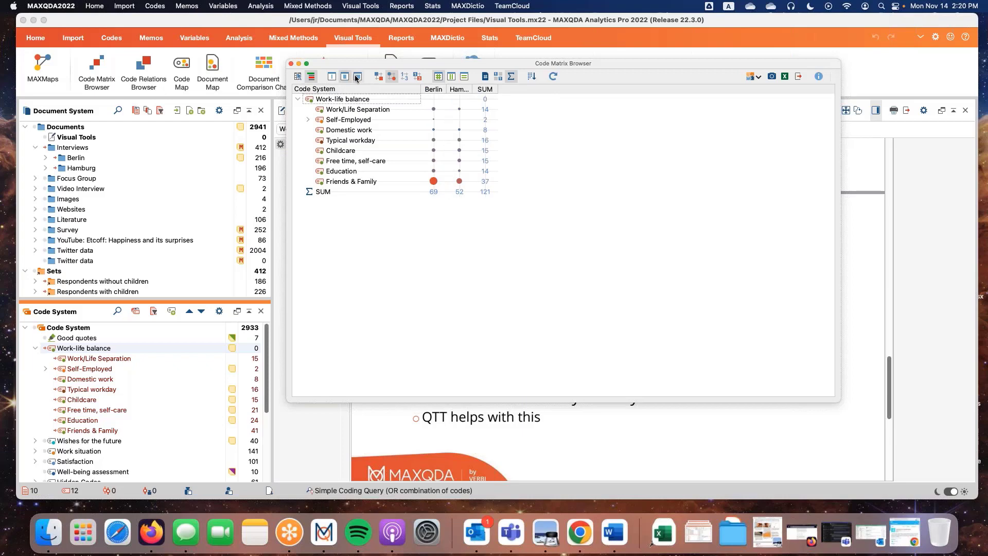
left_click(356, 77)
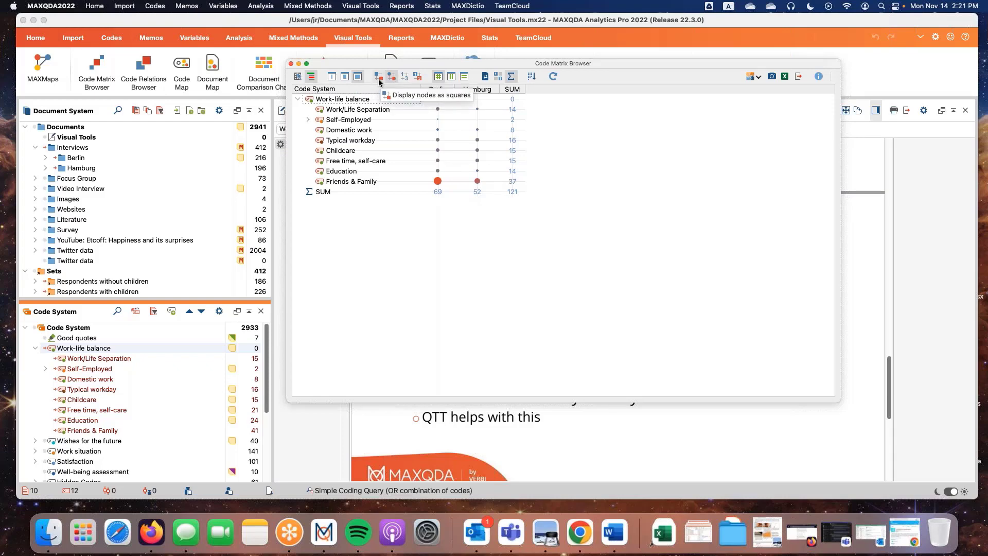
Try displaying the matrix nodes as squares, values and a heatmap, and return to circles.
left_click(379, 77)
left_click(392, 77)
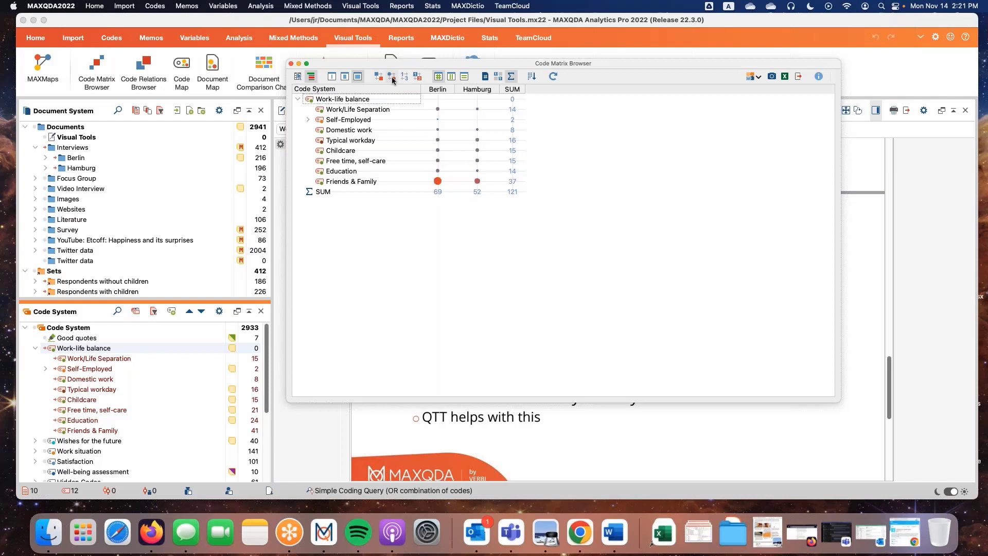
left_click(403, 77)
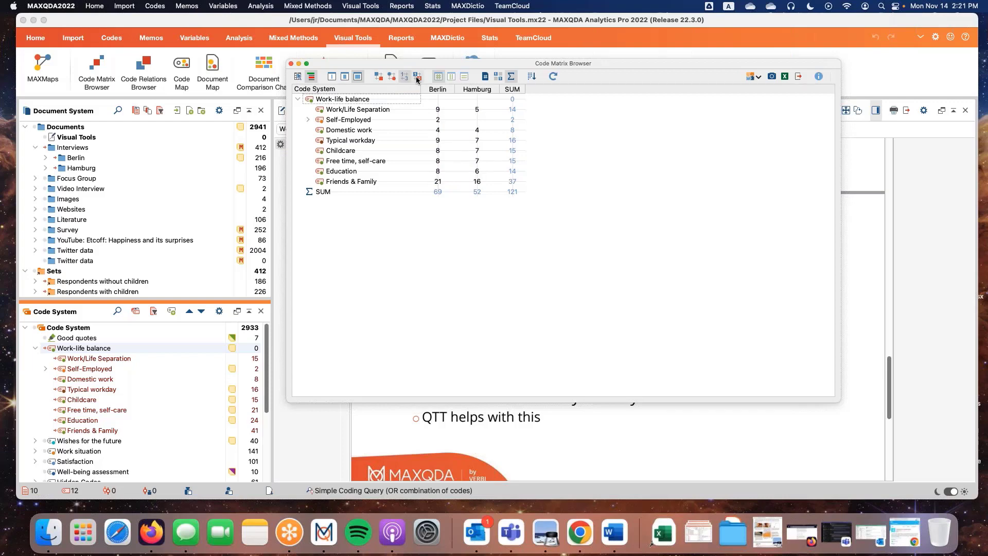
left_click(417, 77)
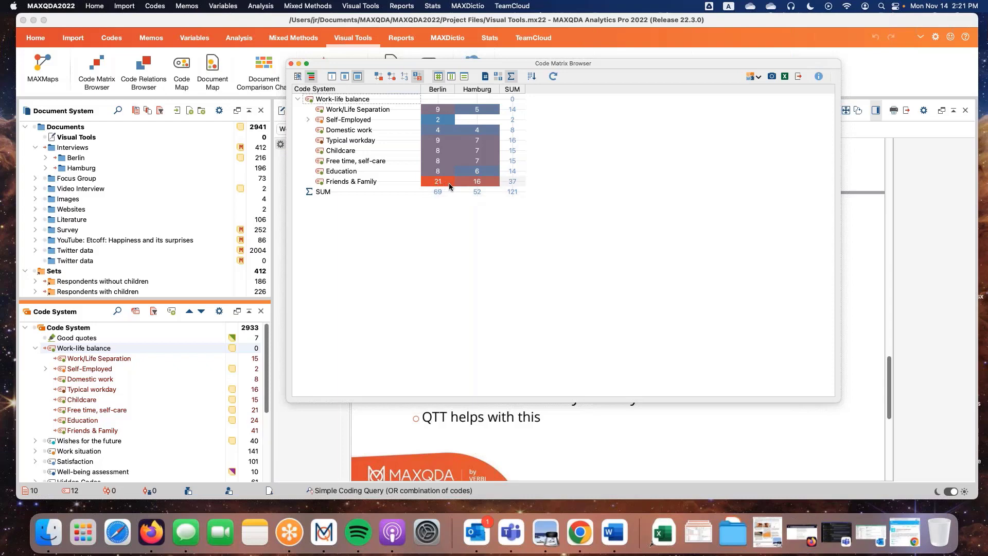
mouse_move(440, 185)
left_click(392, 76)
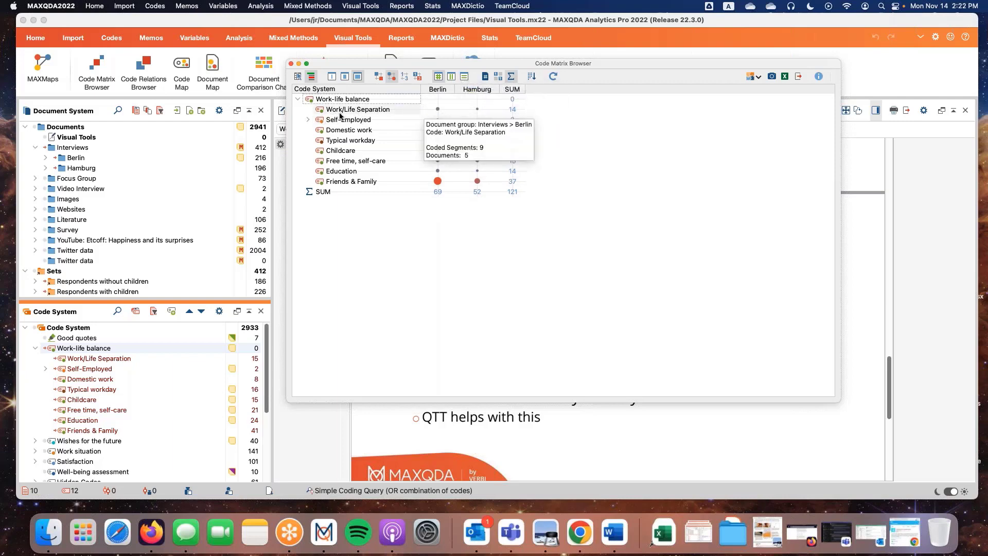
Hide the sums in the code matrix and show them again.
mouse_move(473, 102)
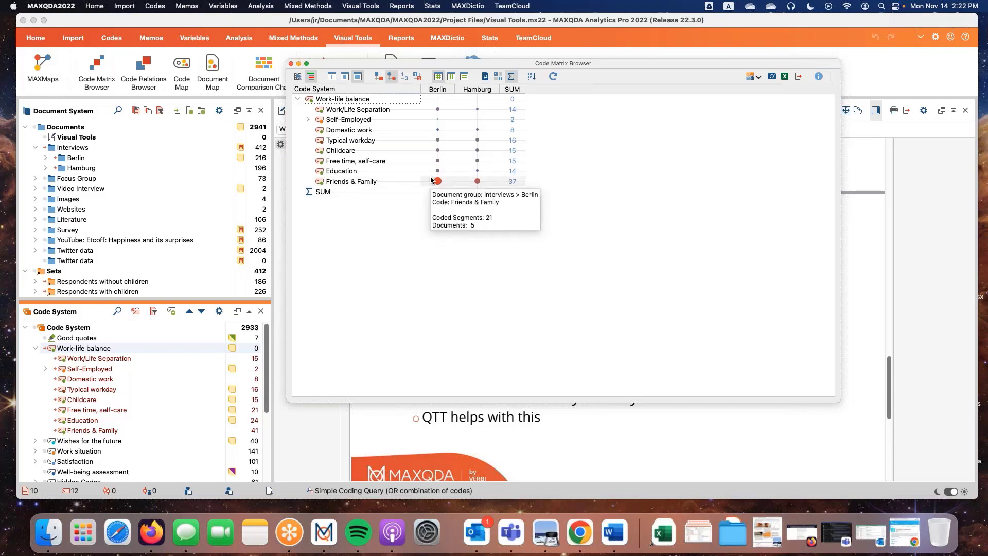
left_click(511, 77)
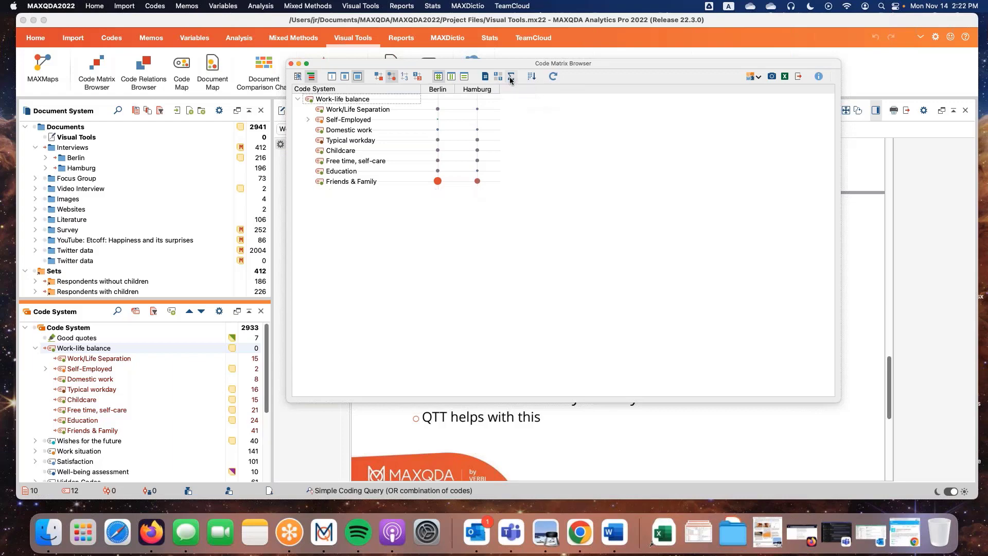
left_click(511, 77)
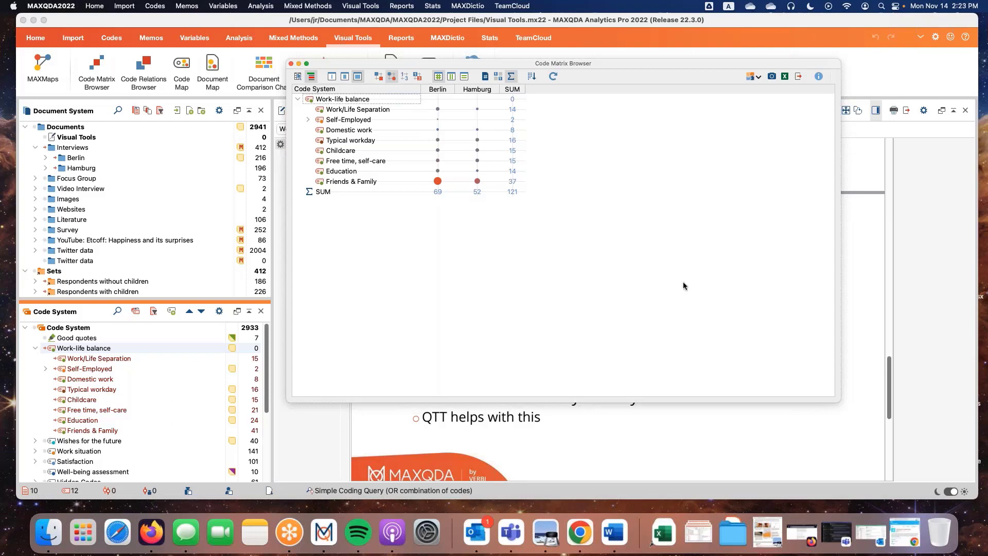
Send the code matrix to the QTT worksheet named Demo Worksheet.
left_click(758, 78)
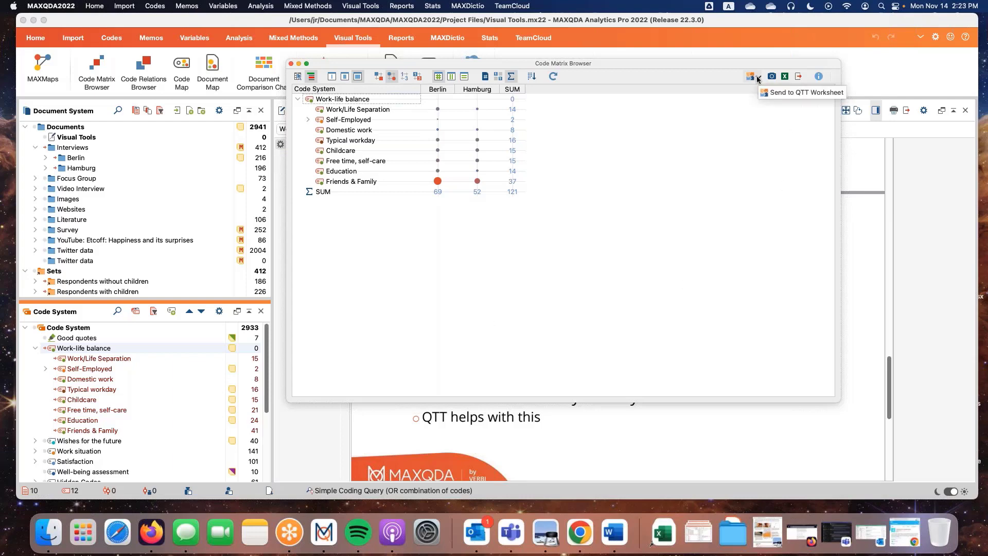
left_click(758, 78)
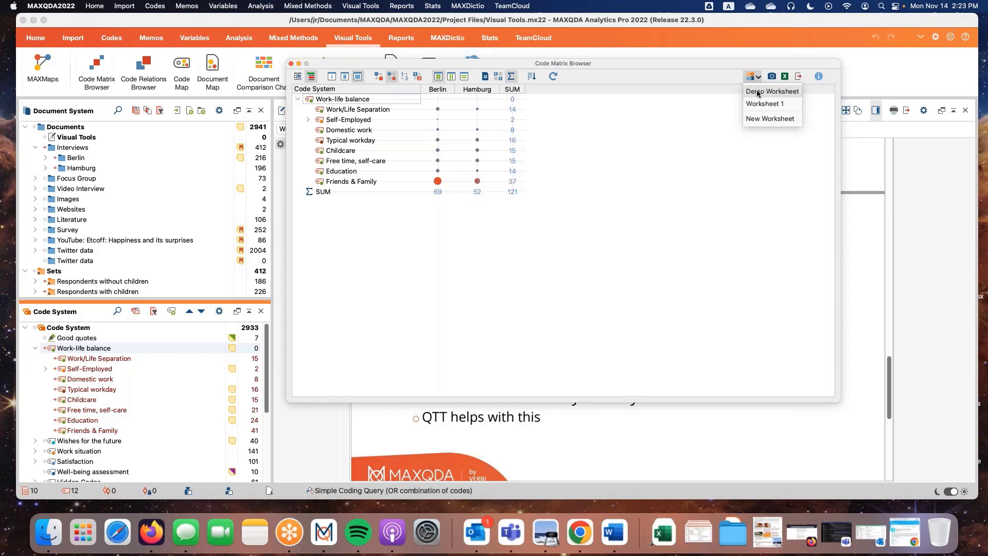
left_click(757, 92)
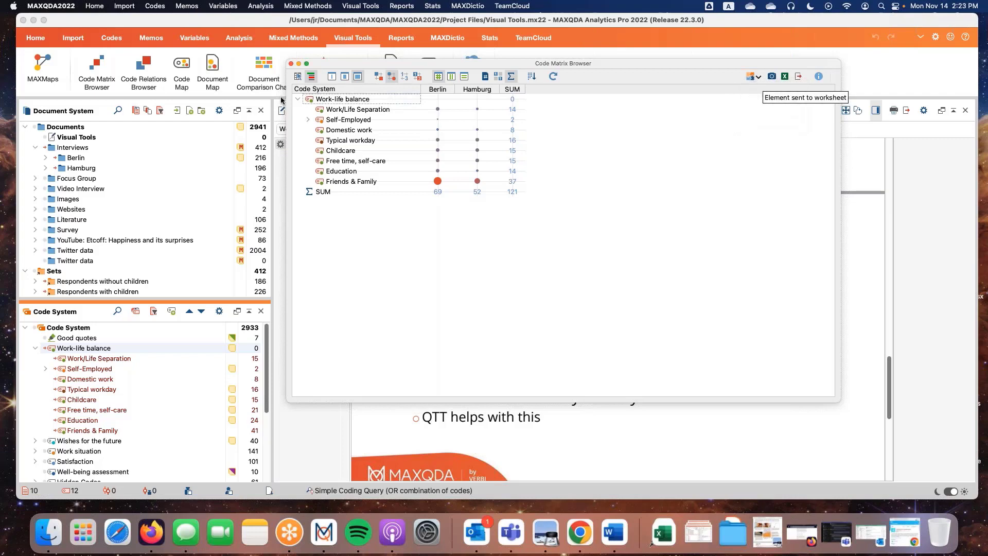
Close the Code Matrix Browser and open QTT: Questions - Themes - Theories.
left_click_drag(337, 63, 435, 79)
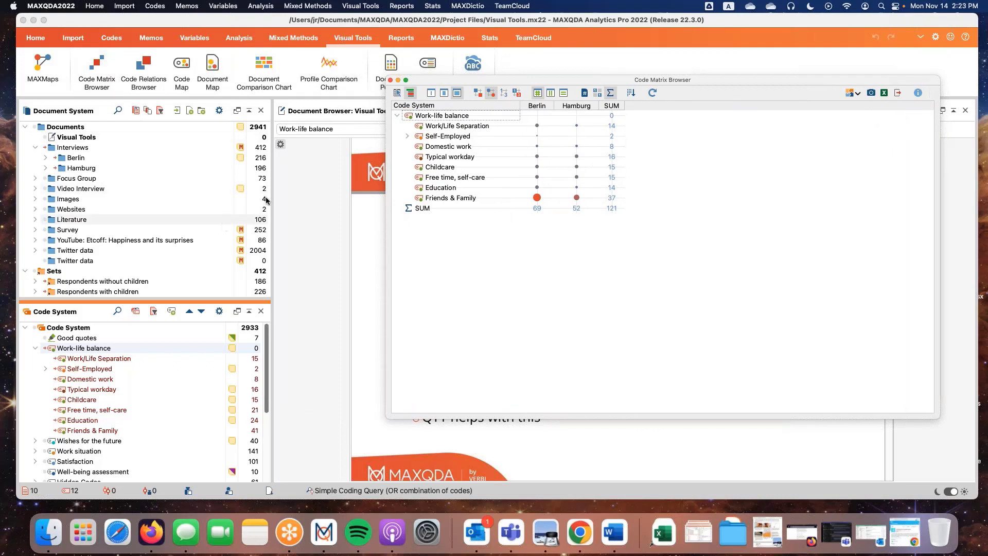
left_click(390, 81)
left_click(238, 37)
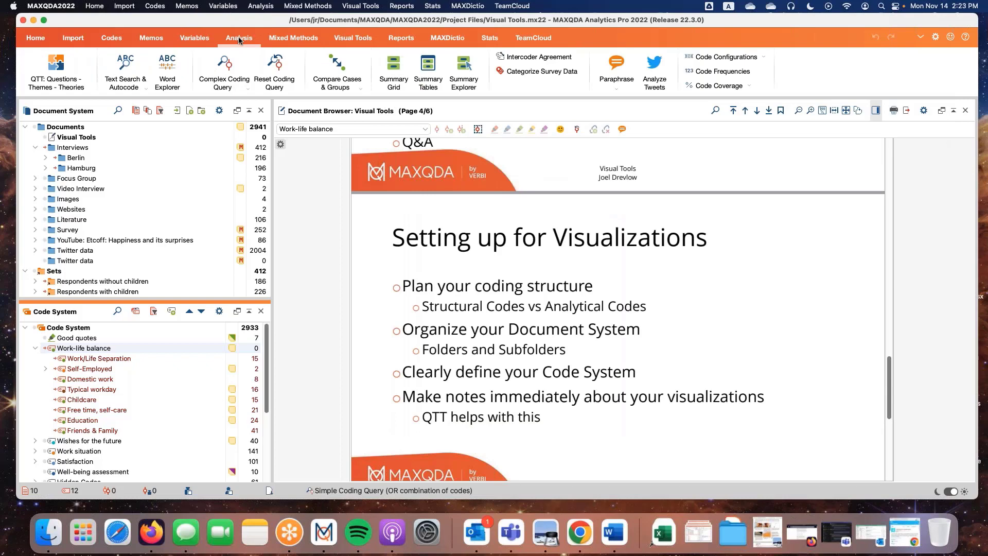
left_click(57, 74)
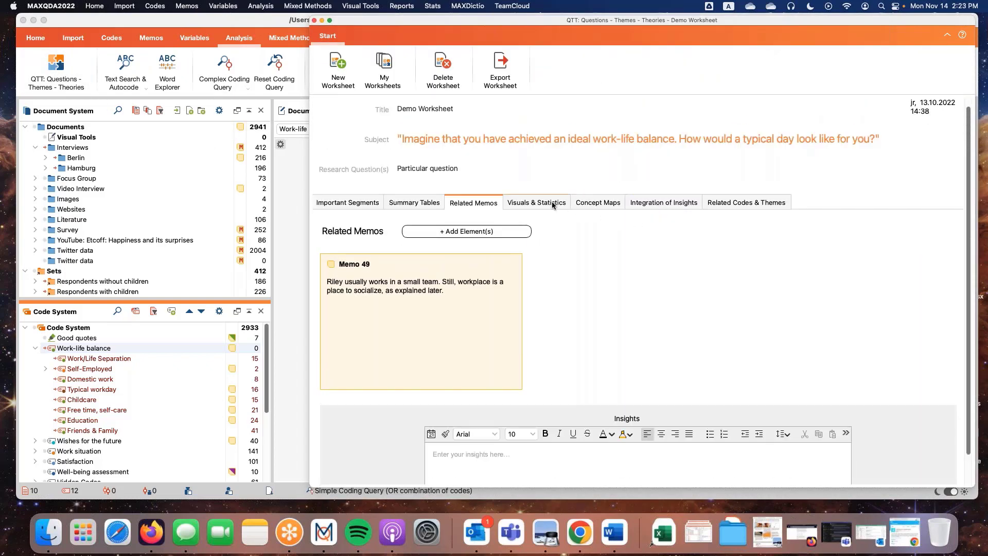
Review the newly sent code matrix and its Insights field among the Demo Worksheet's visuals and statistics, and close QTT.
left_click(545, 206)
scroll(772, 252, "down", 5)
scroll(772, 252, "down", 3)
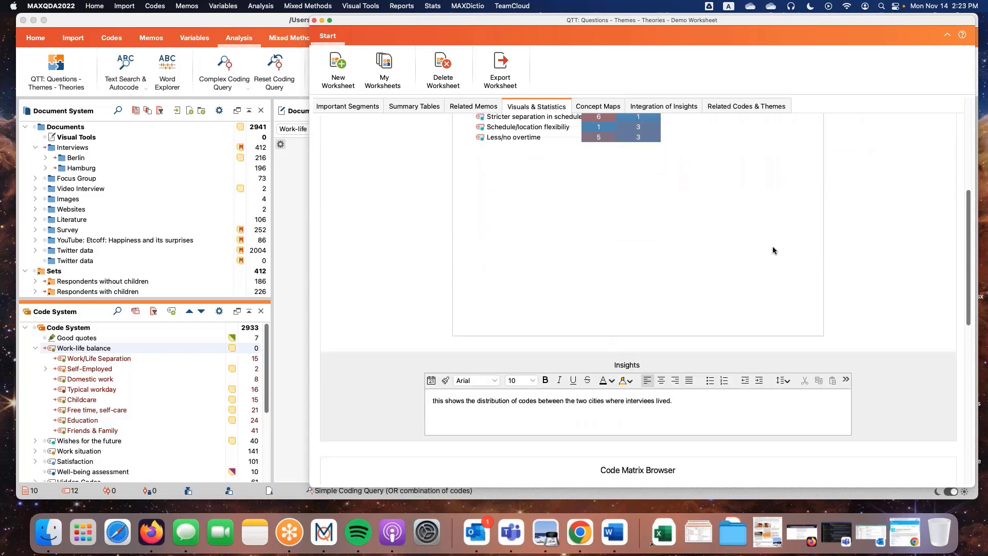
scroll(952, 224, "down", 6)
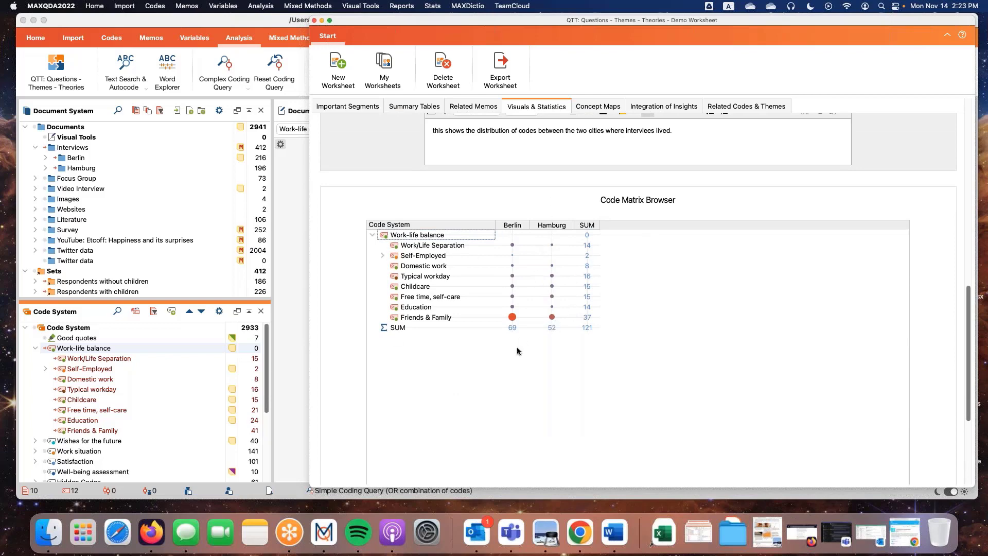
scroll(662, 443, "down", 4)
left_click(459, 431)
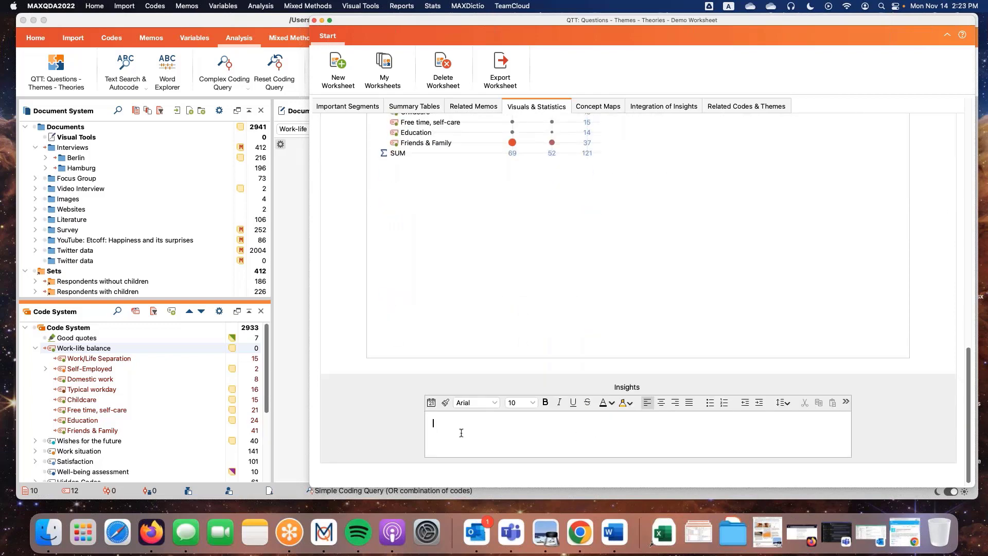
left_click(314, 22)
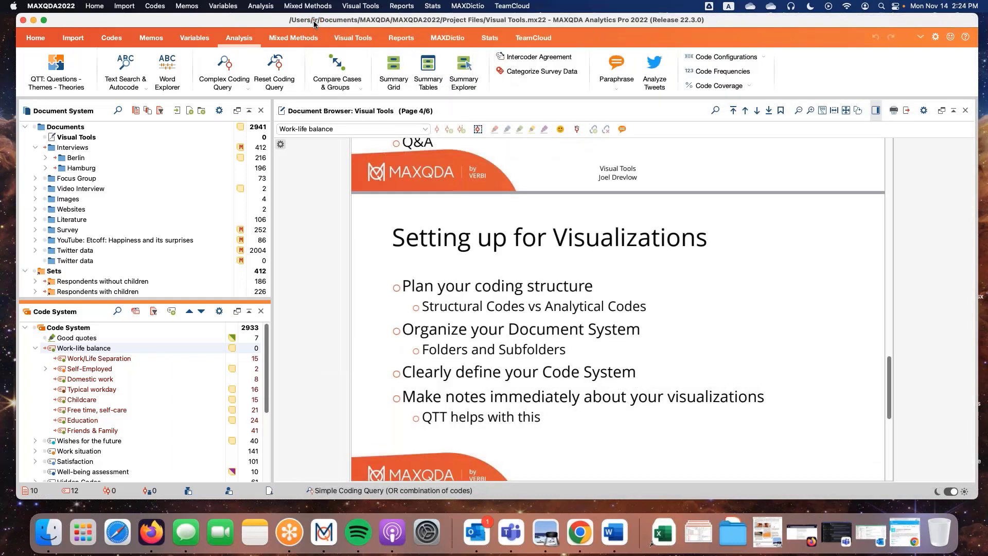
Generate the Code Matrix Browser again for second-level document groups and move its window aside to uncover the document area.
left_click(353, 38)
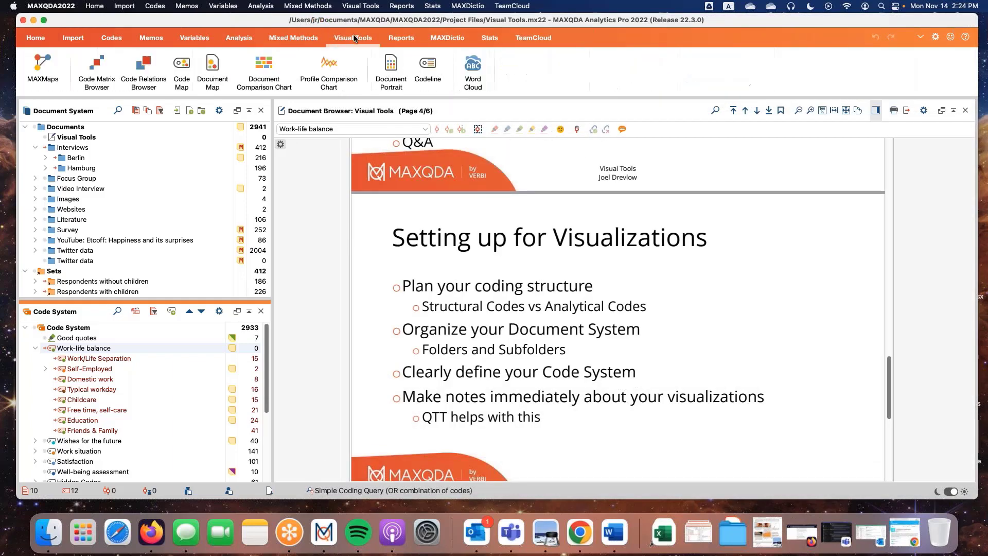
left_click(97, 69)
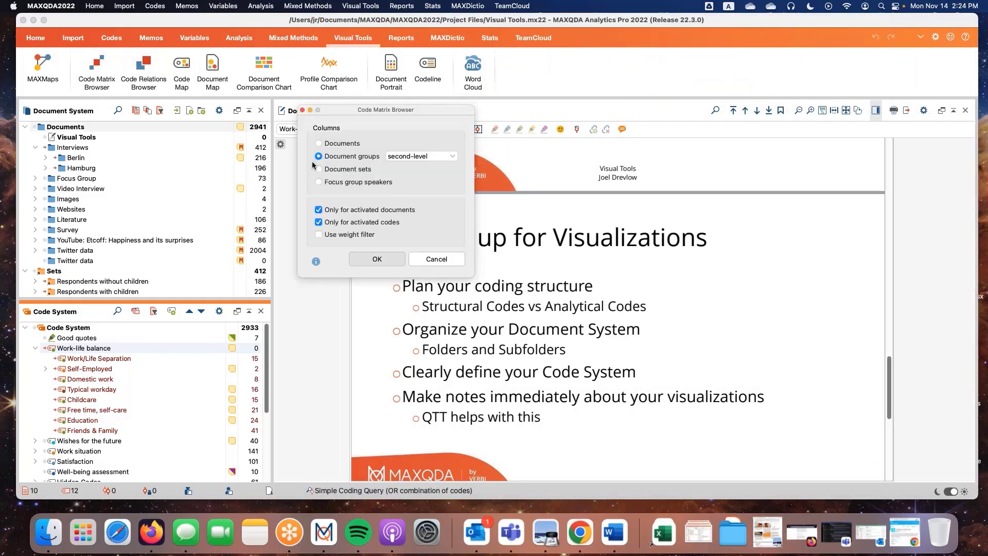
left_click(393, 254)
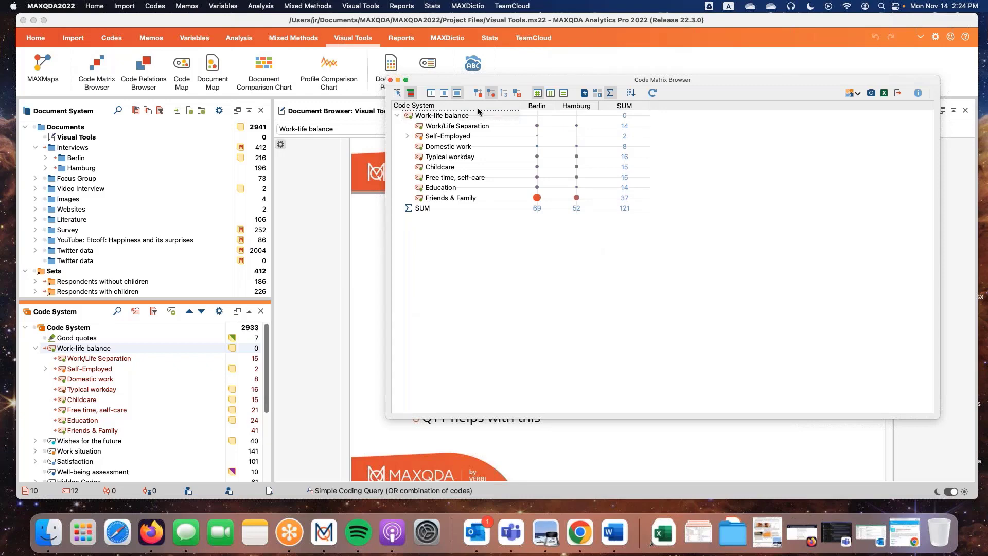
left_click_drag(454, 79, 416, 71)
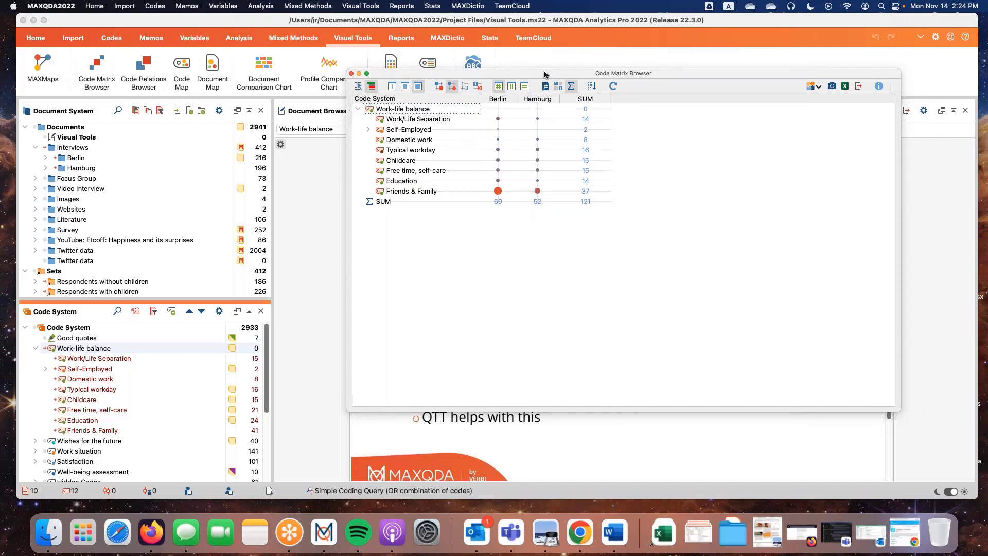
left_click_drag(546, 74, 694, 104)
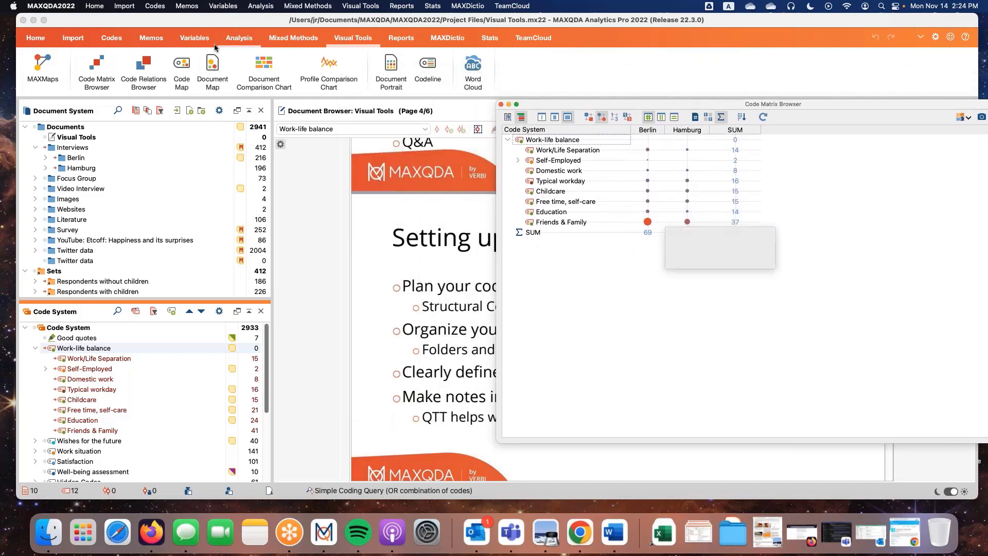
Retrieve Hamburg's Friends & Family coded segments from the matrix into an enlarged Retrieved Segments window.
left_click(37, 39)
left_click(285, 70)
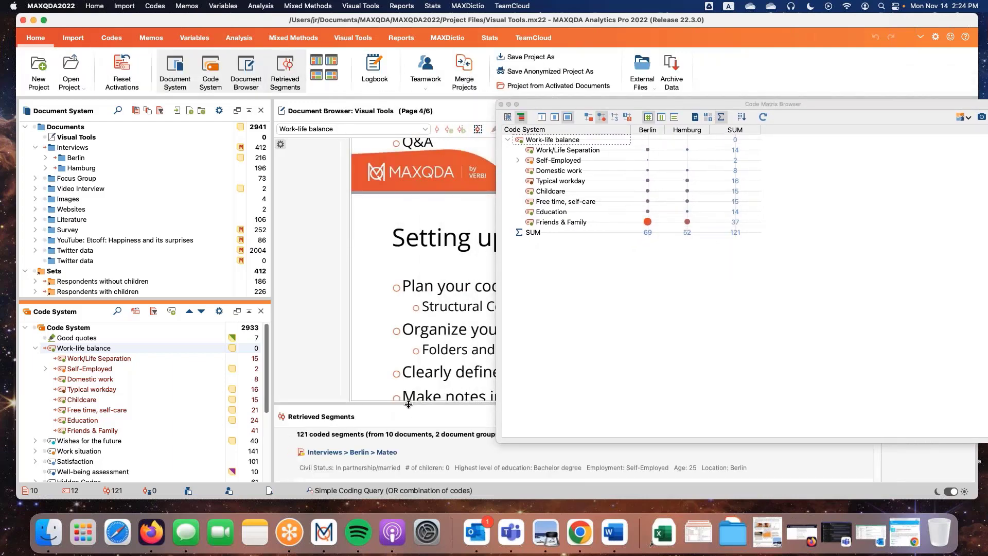
double_click(687, 222)
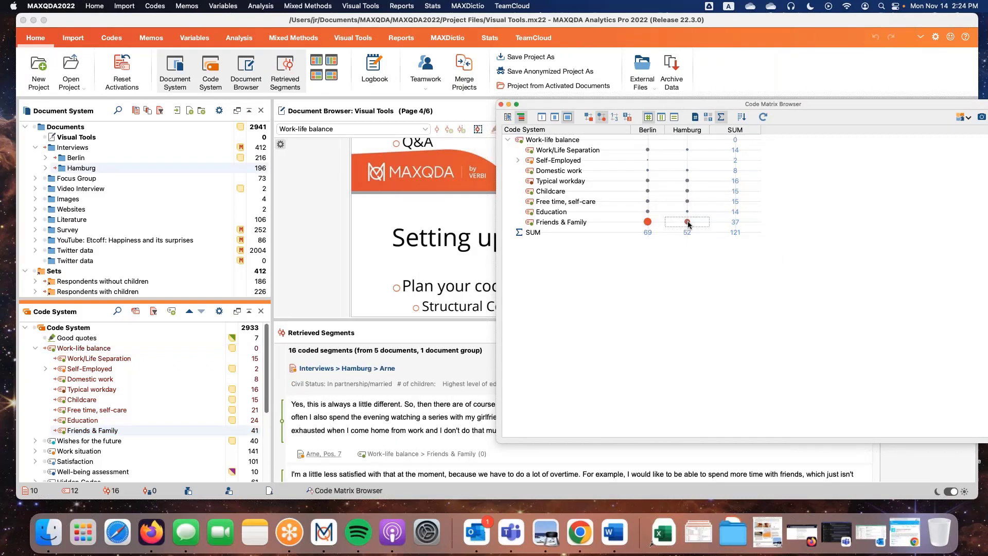
mouse_move(687, 224)
left_click_drag(377, 323, 377, 286)
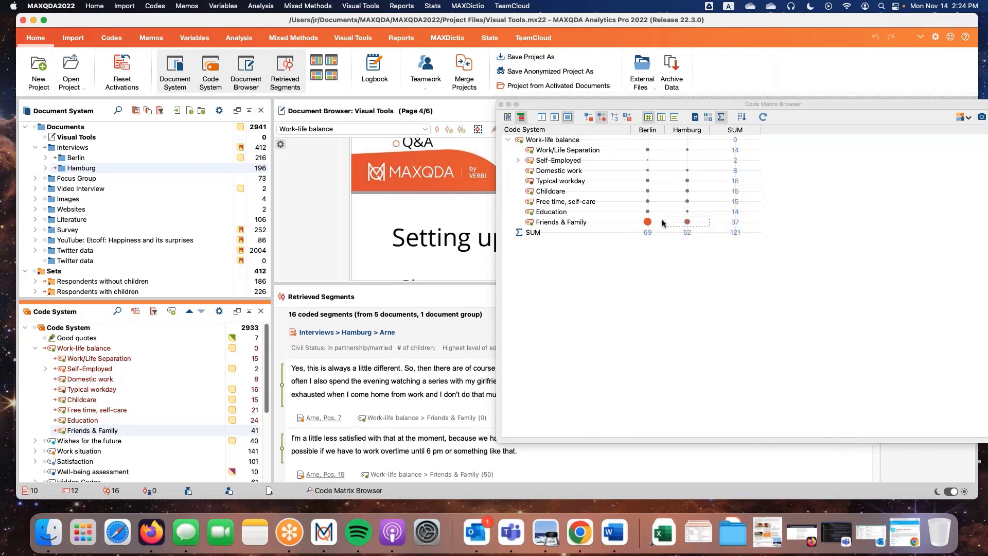
Retrieve Berlin's coded segments from the matrix for Friends & Family and for Education.
left_click(647, 222)
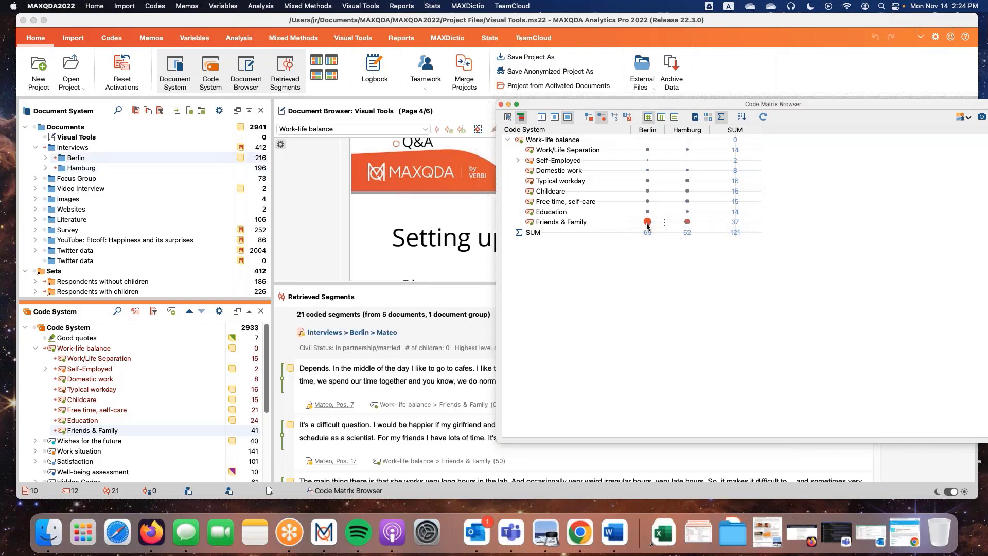
left_click(648, 213)
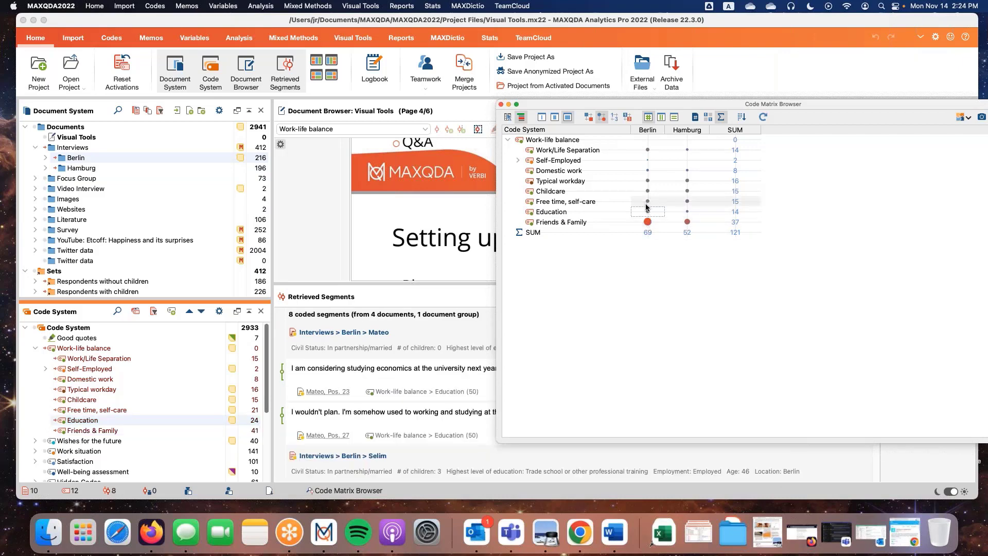
mouse_move(673, 206)
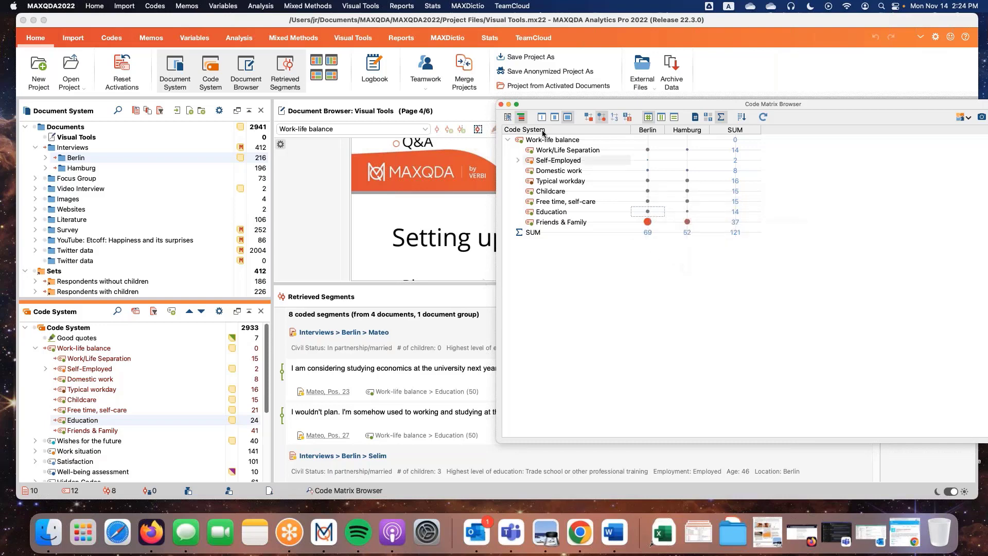
Open the Interactive Quote Matrix from the code matrix and display the Work/Life Separation quotes for Berlin and Hamburg.
left_click_drag(773, 104, 366, 51)
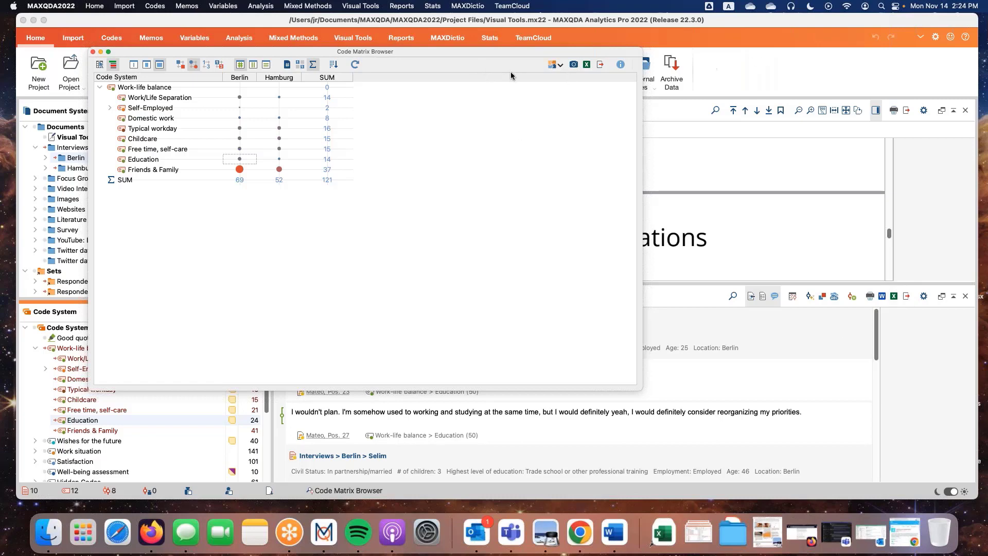
left_click_drag(489, 58, 809, 65)
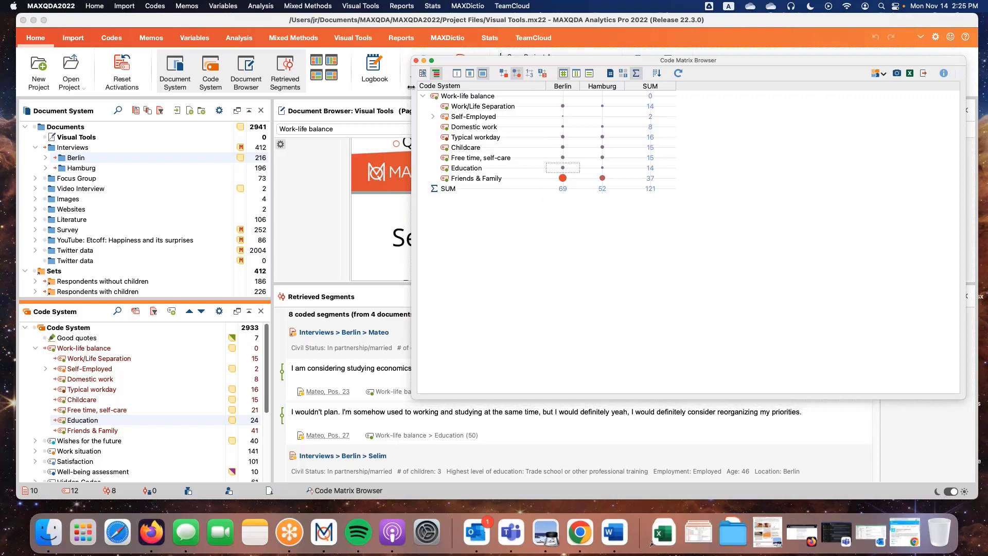
left_click(423, 74)
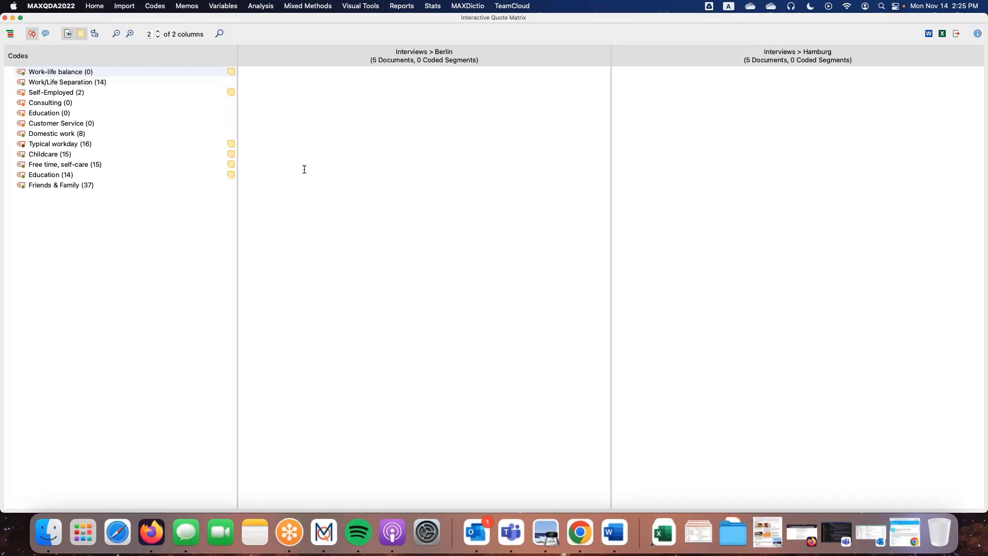
left_click(83, 85)
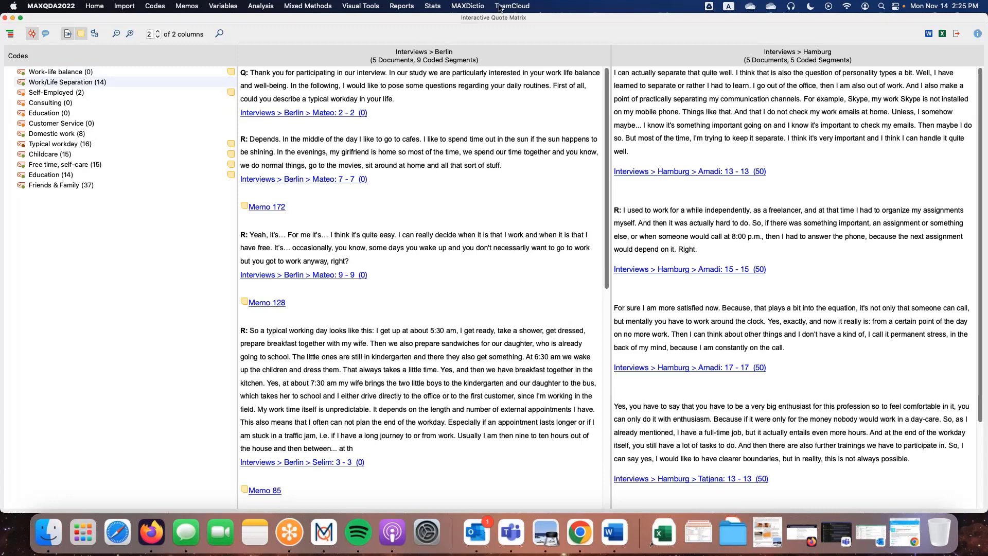
Restore the Interactive Quote Matrix to a smaller window, and close both it and the Code Matrix Browser.
double_click(546, 20)
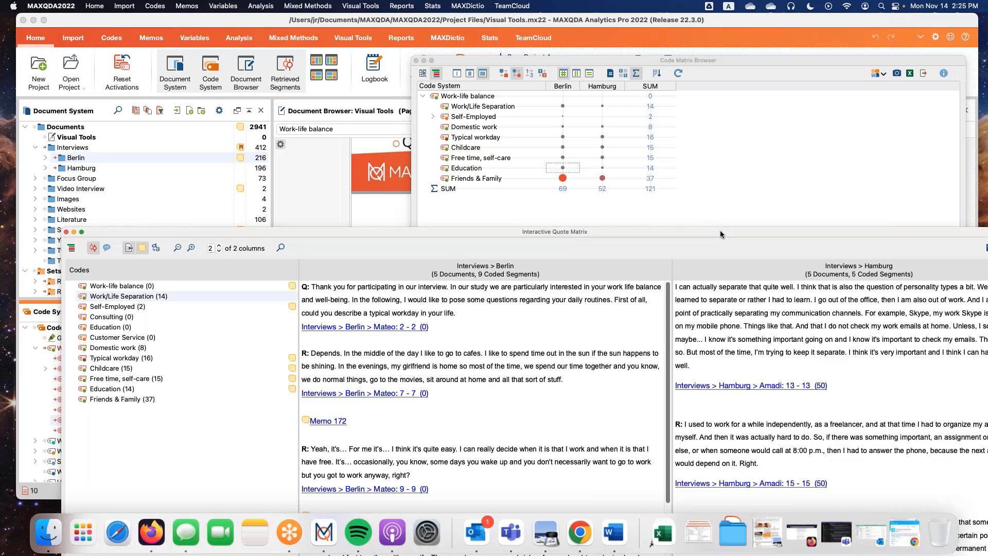
left_click_drag(720, 231, 693, 214)
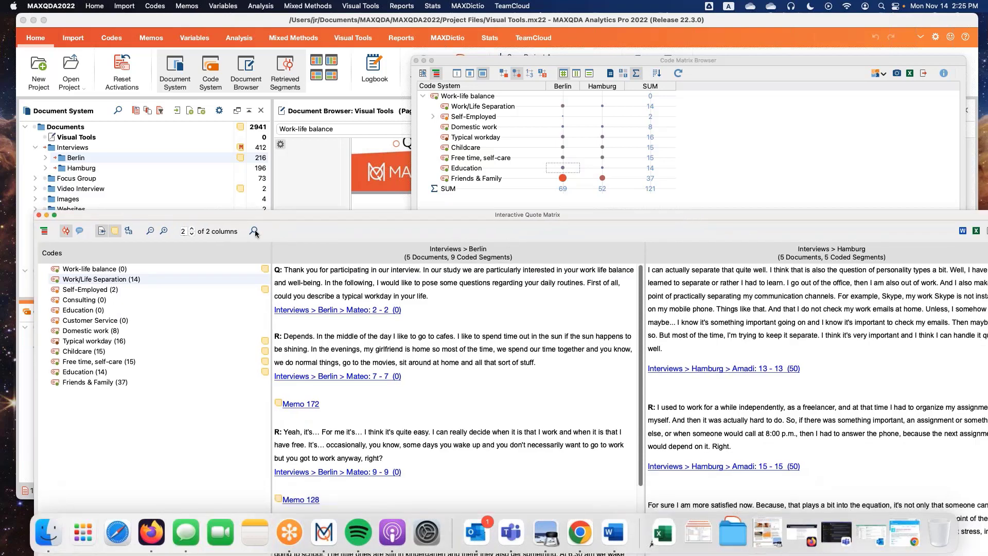
left_click(39, 214)
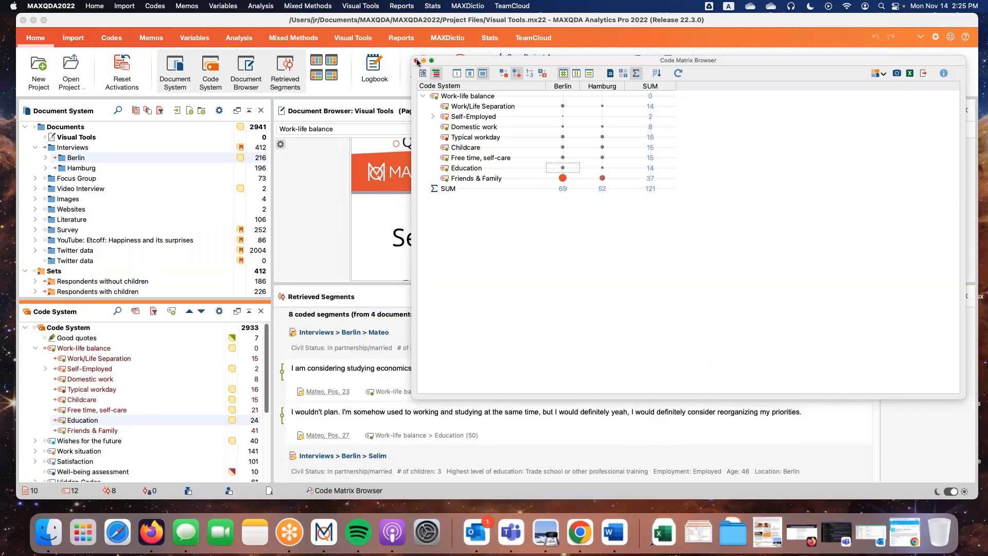
left_click(417, 61)
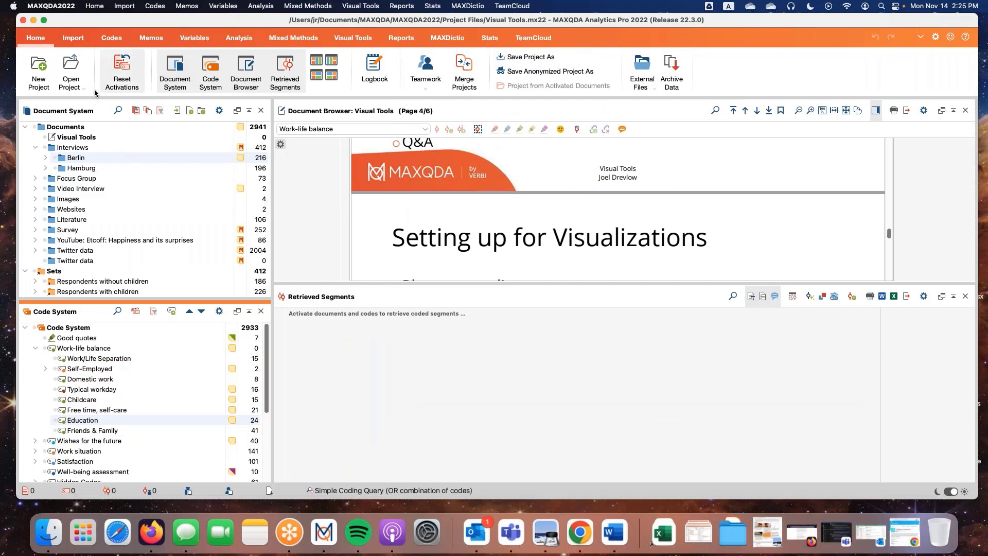
Generate a Code Matrix Browser with individual documents as columns, limited to the activated Interviews documents and Work-life balance codes.
left_click(350, 38)
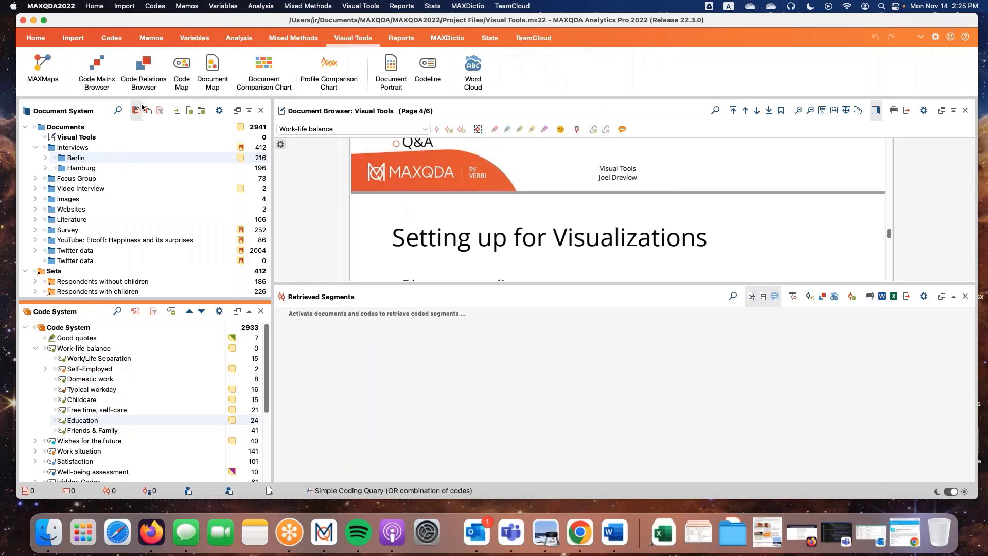
left_click(97, 75)
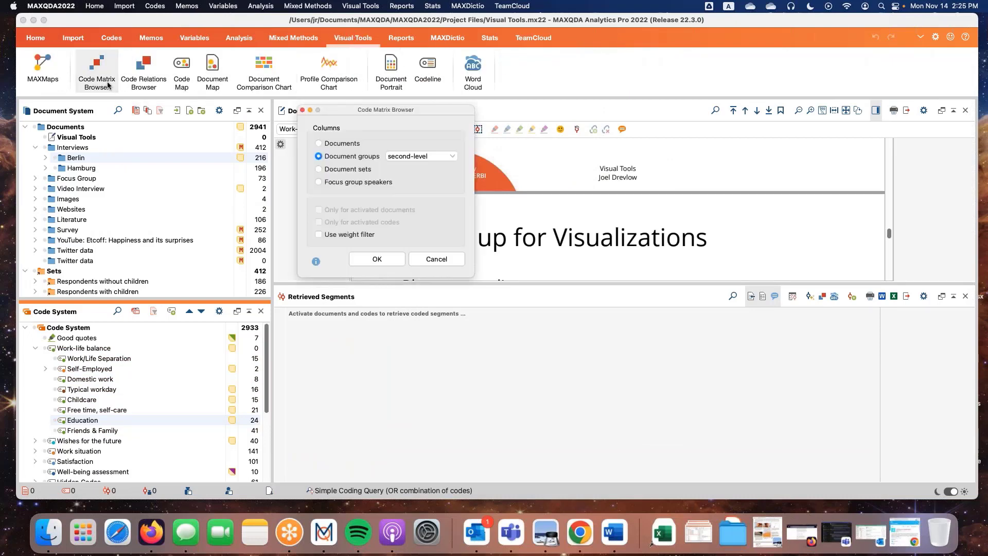
left_click(319, 143)
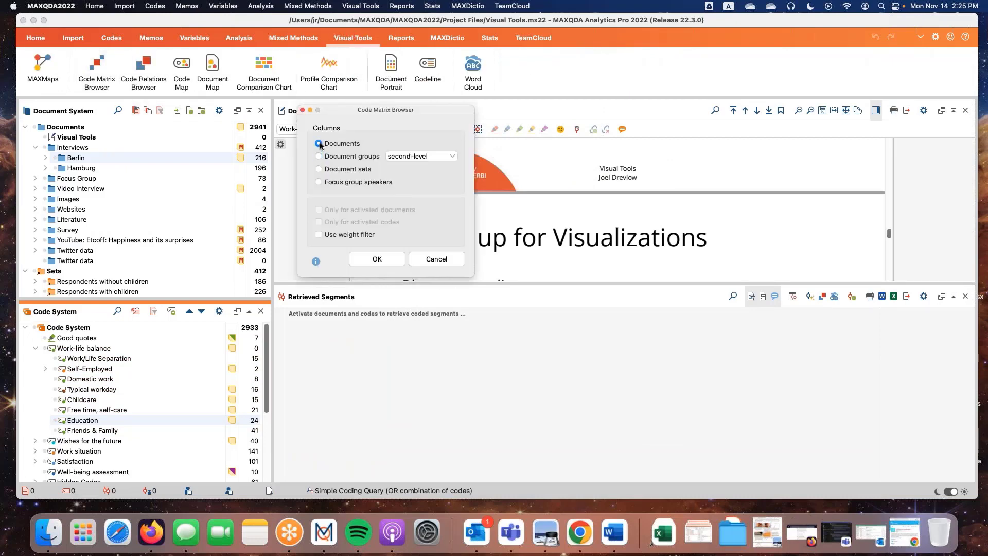
left_click(72, 147, "super")
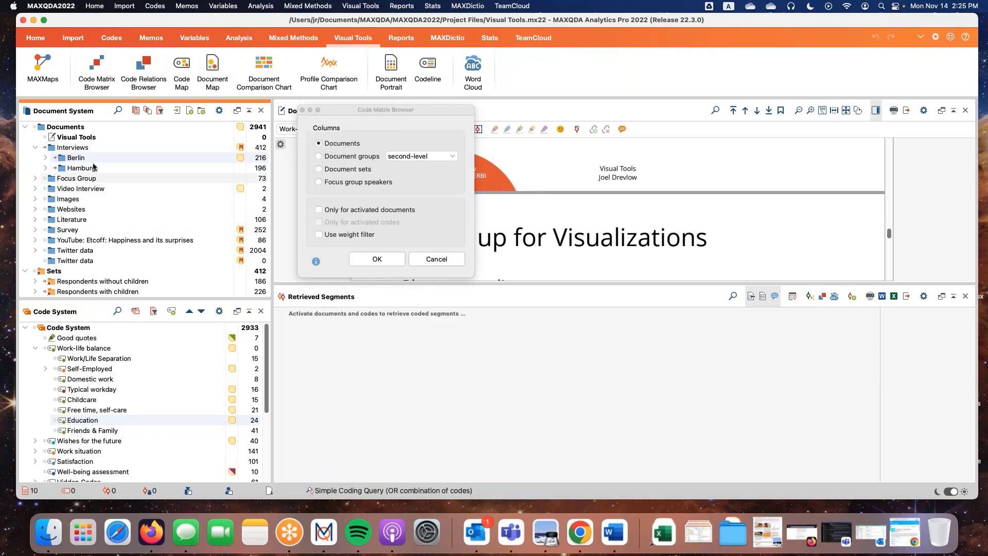
left_click(46, 348)
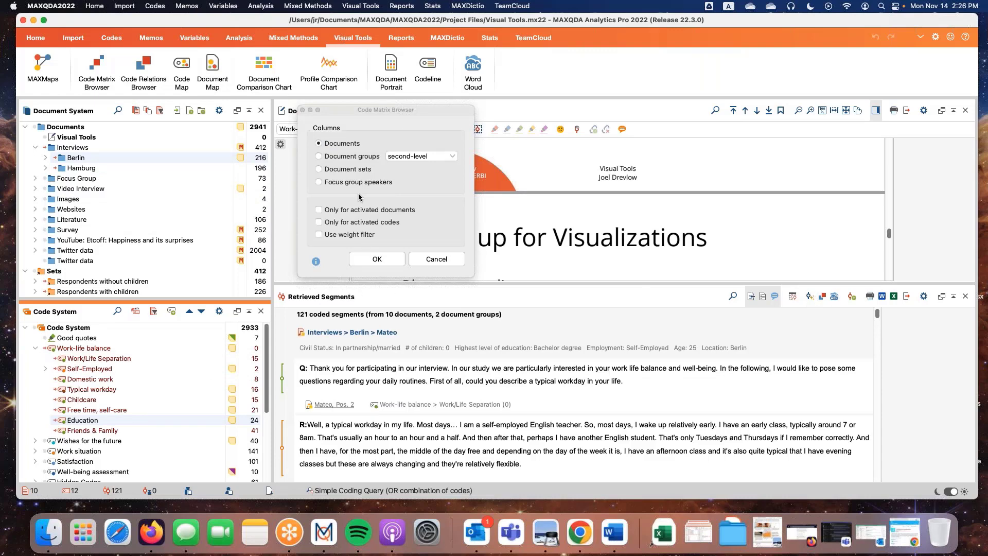
left_click(319, 209)
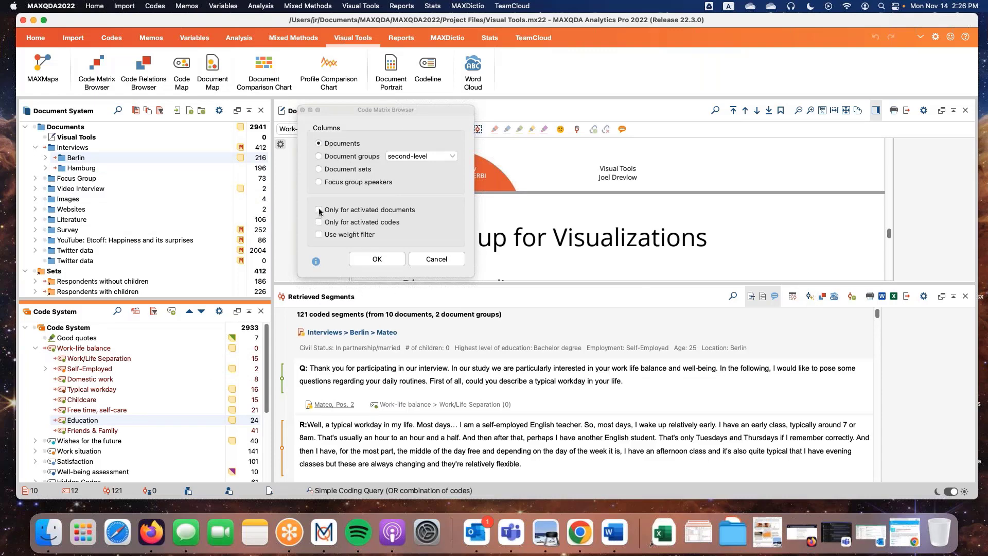
left_click(378, 259)
Examine how the Work-life balance codes are distributed across the individual interviews, and close the Code Matrix Browser.
left_click_drag(529, 64, 242, 64)
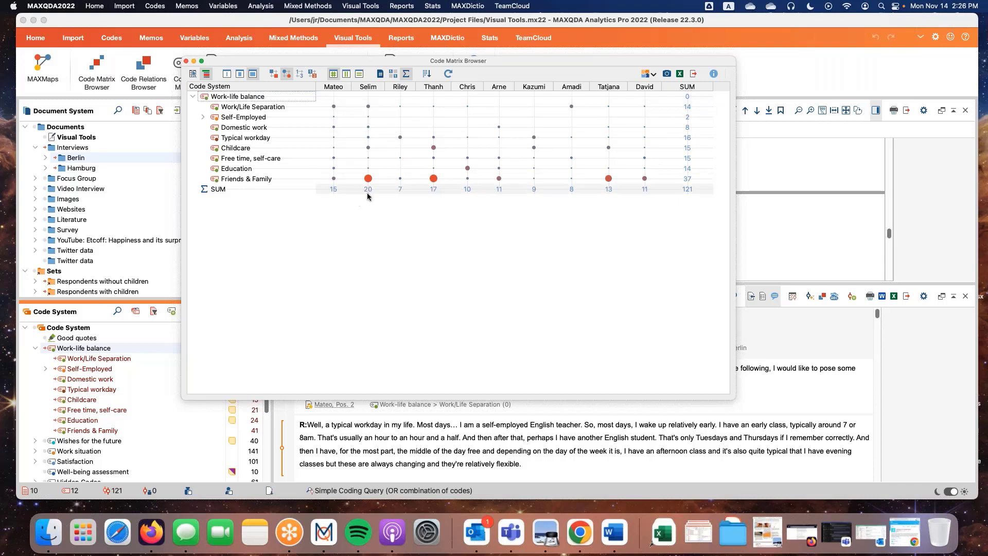
mouse_move(369, 184)
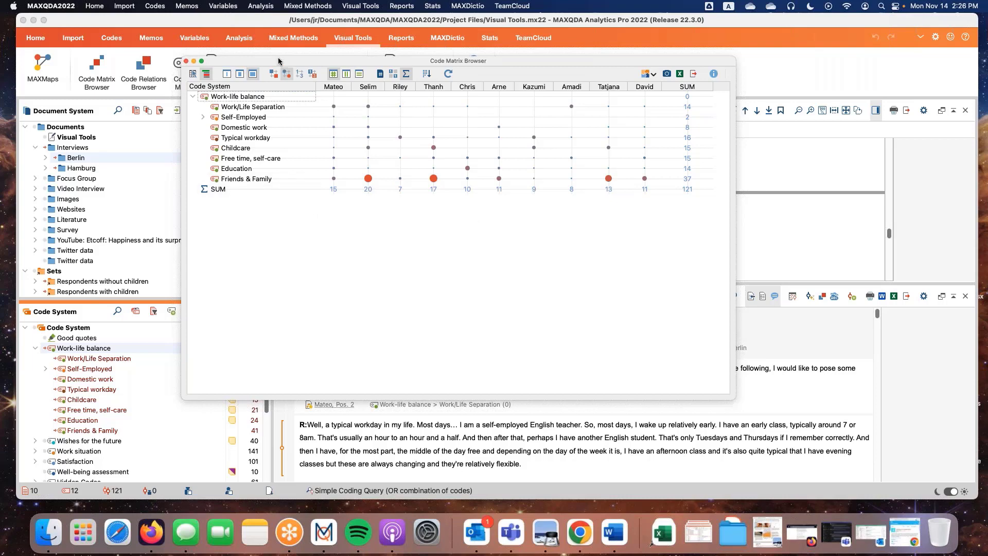
left_click_drag(294, 62, 412, 60)
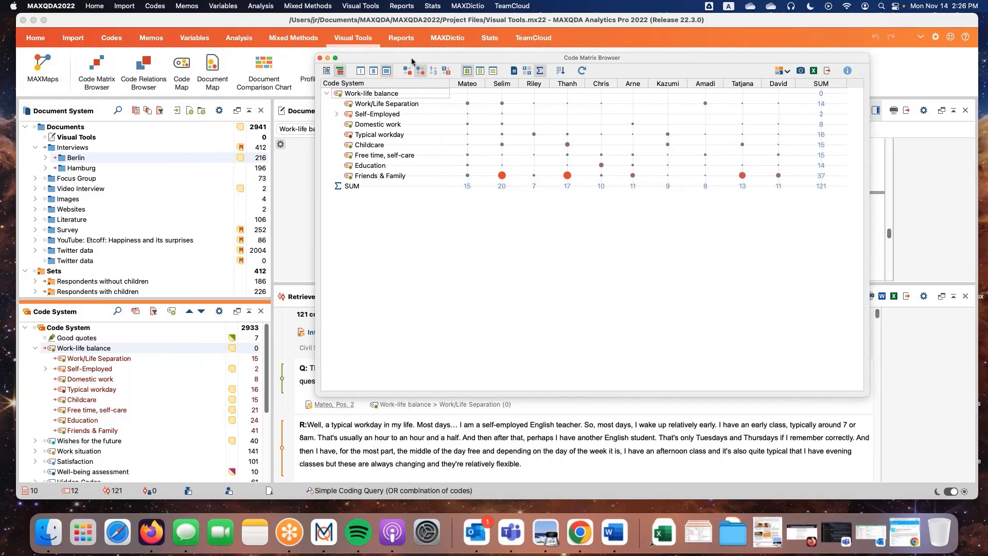
left_click(320, 58)
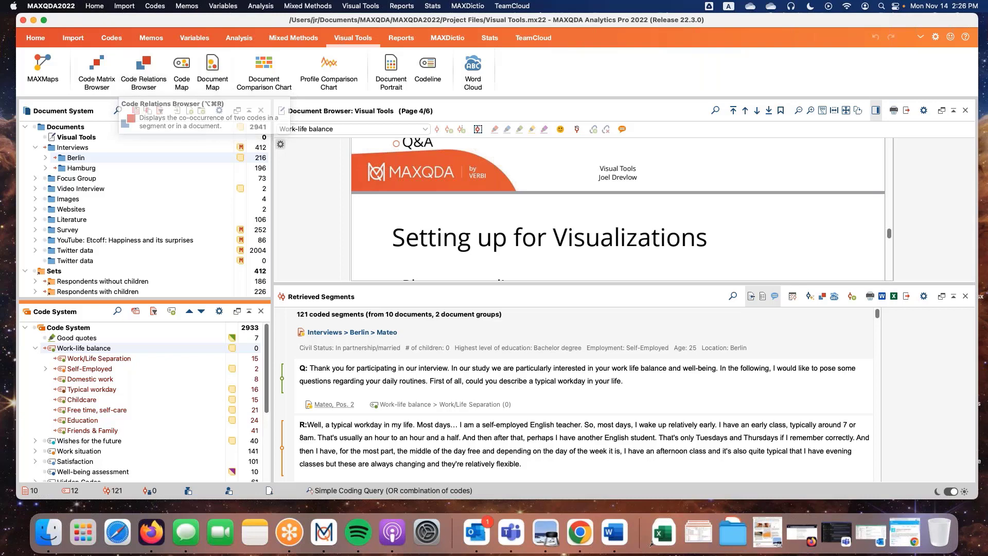
Expand the Satisfaction code and set up a Code Relations Browser with its negative and positive subcodes as columns.
left_click_drag(157, 302, 148, 240)
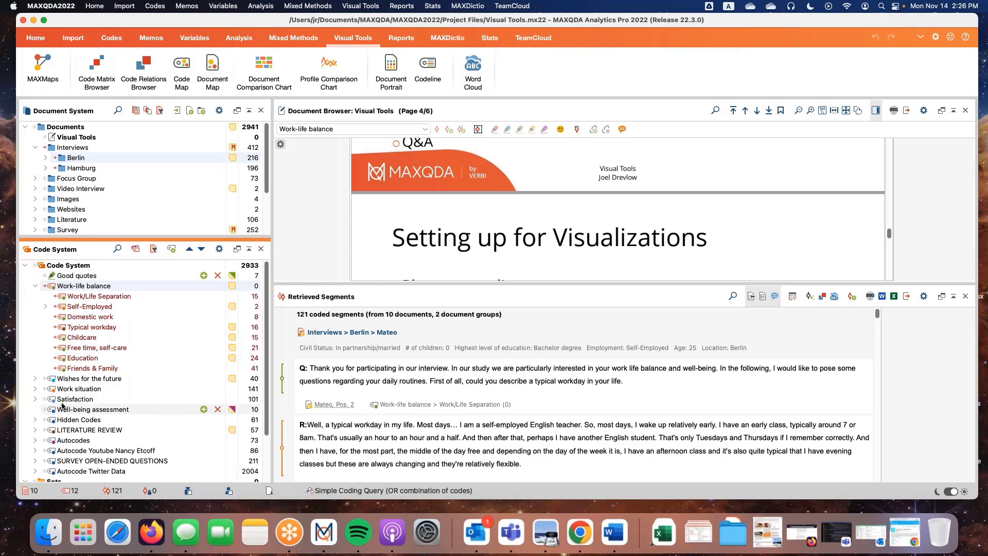
left_click(35, 398)
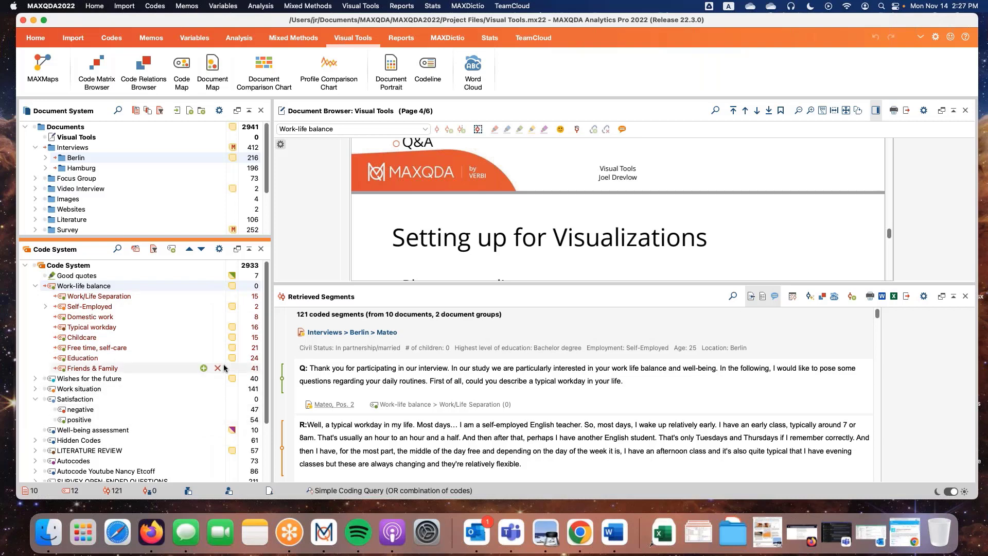
left_click(143, 67)
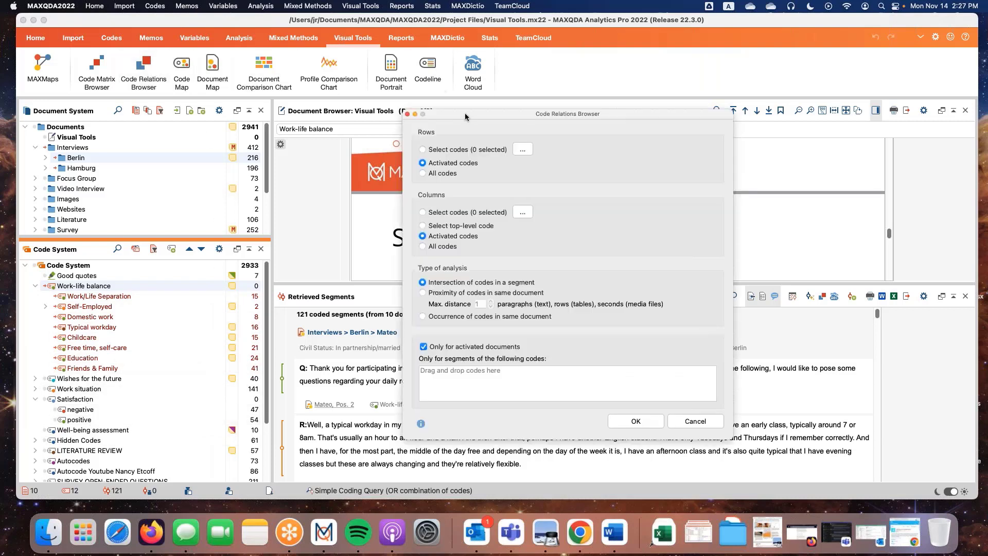
left_click_drag(465, 115, 433, 77)
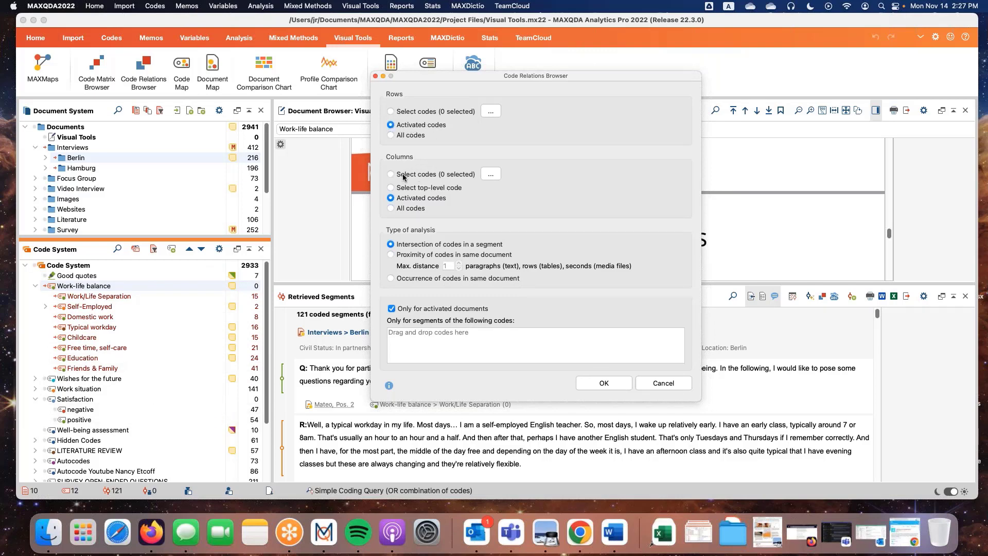
left_click(491, 173)
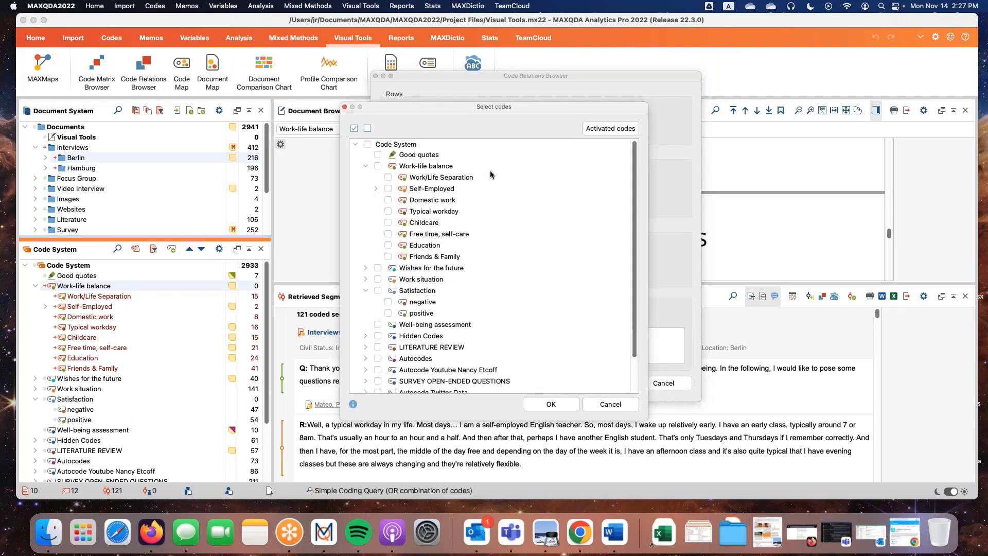
left_click(388, 302)
left_click(388, 314)
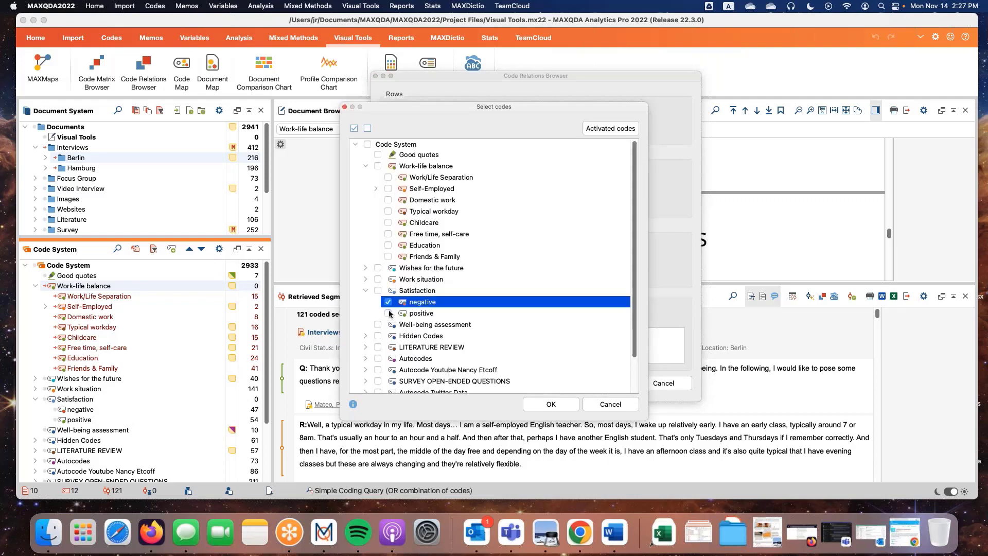
left_click(551, 403)
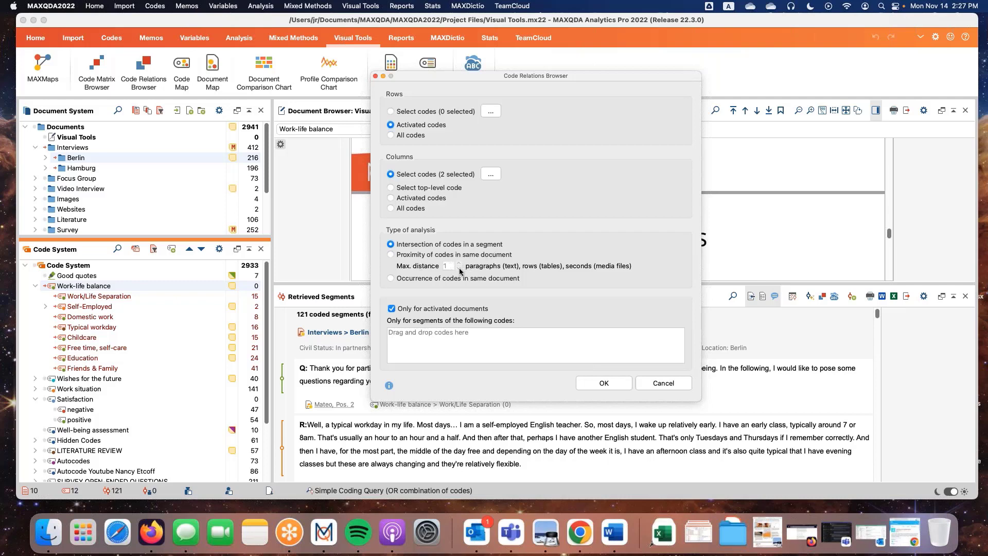
Move the Code Relations Browser options aside and open the first Berlin interview to view its overlapping codings.
left_click_drag(454, 84, 642, 113)
left_click(45, 157)
double_click(82, 168)
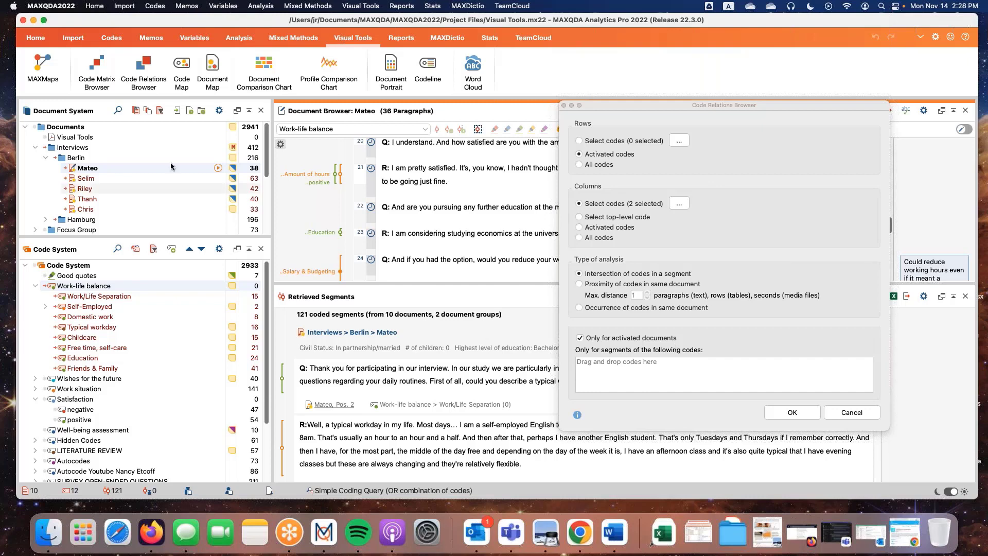
Generate the Code Relations Browser showing Work-life balance codes against the negative and positive Satisfaction codes, for activated documents only.
left_click(791, 412)
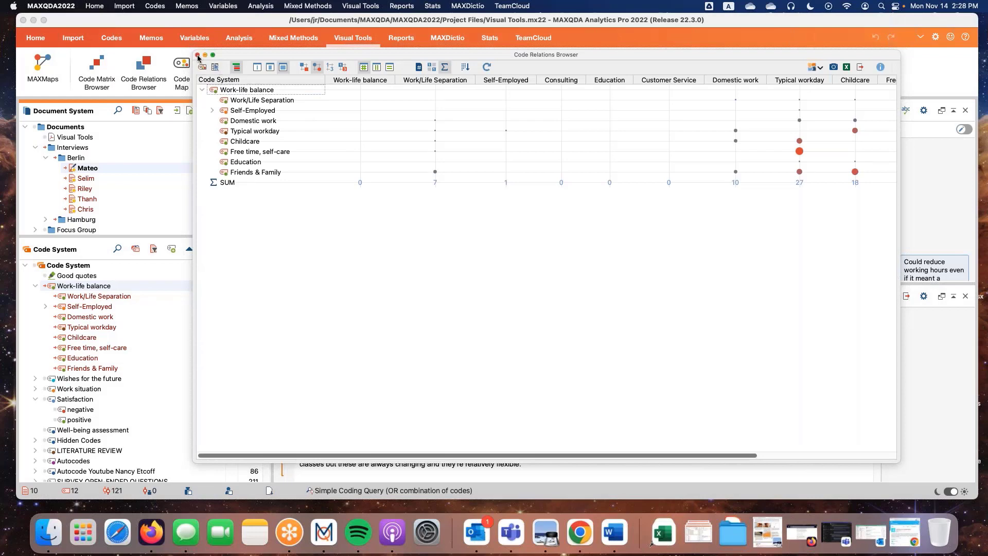
left_click(198, 55)
left_click(143, 71)
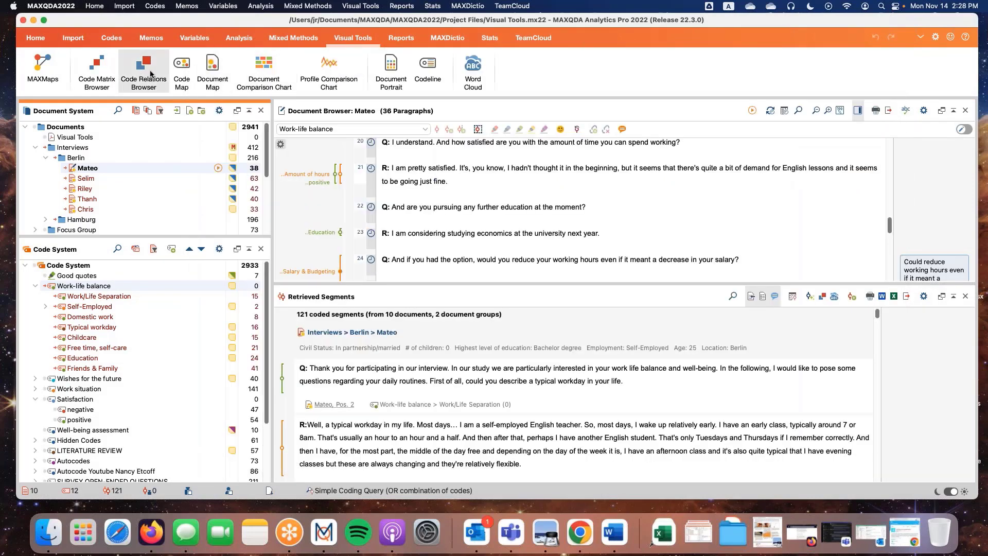
left_click(795, 415)
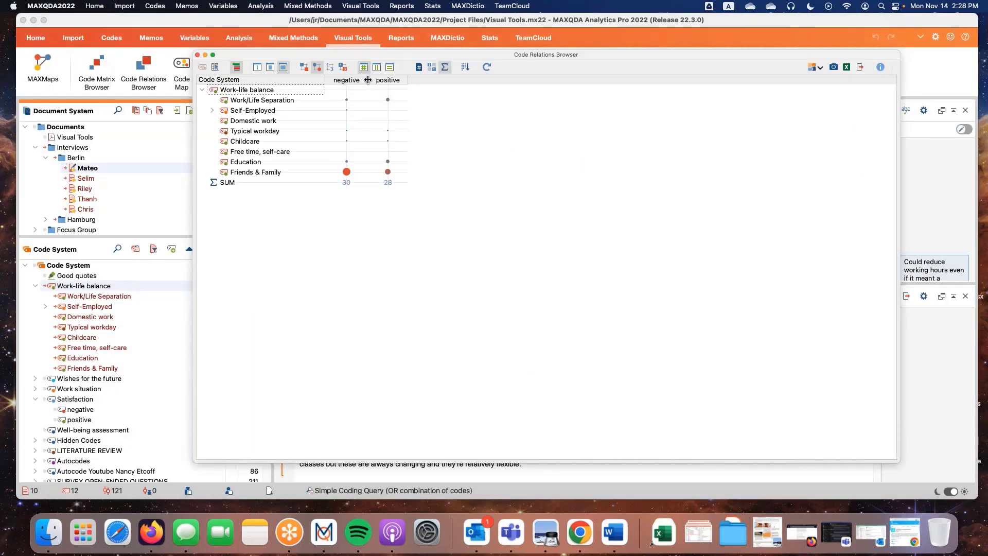
Widen the negative and positive columns and move the Code Relations Browser window to uncover the document and code lists.
left_click_drag(408, 80, 441, 80)
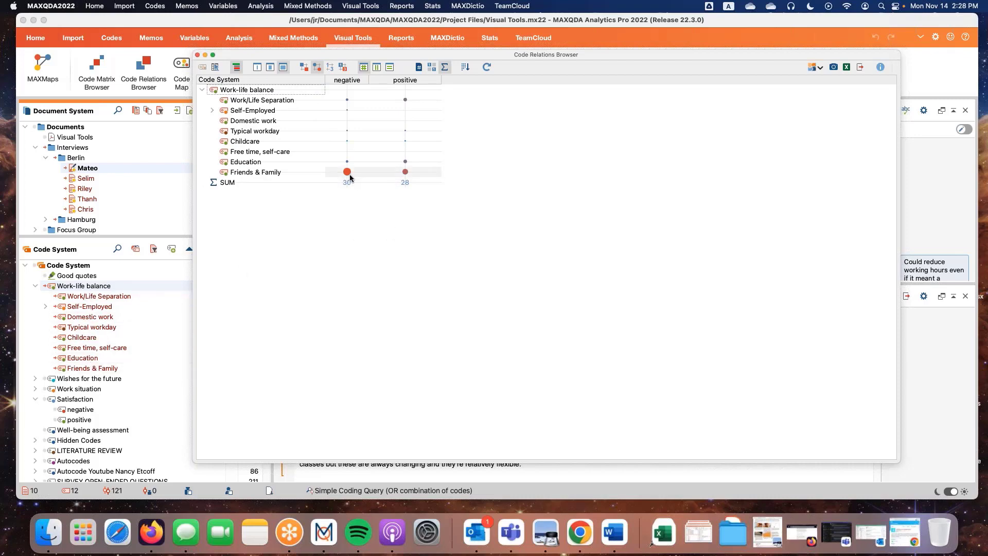
mouse_move(347, 178)
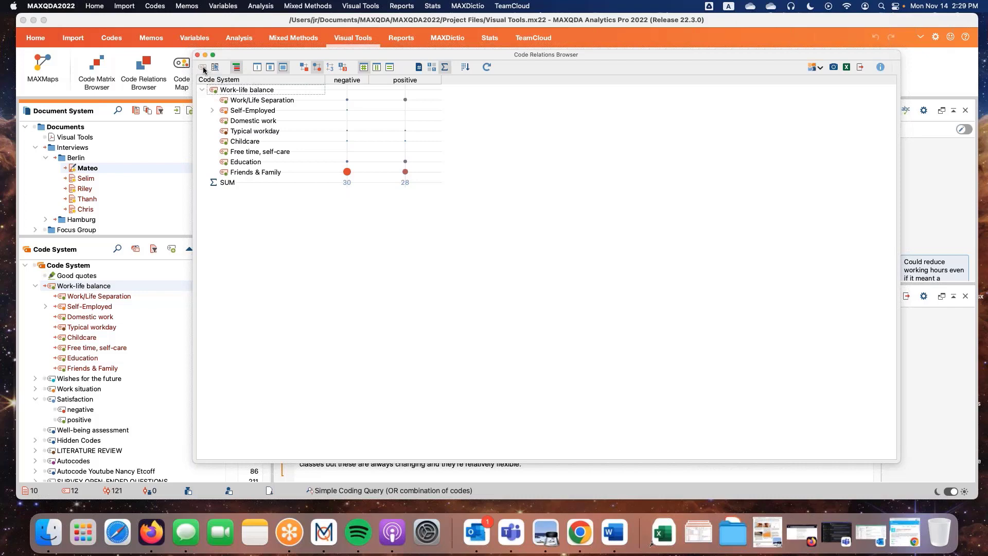
left_click_drag(236, 54, 314, 59)
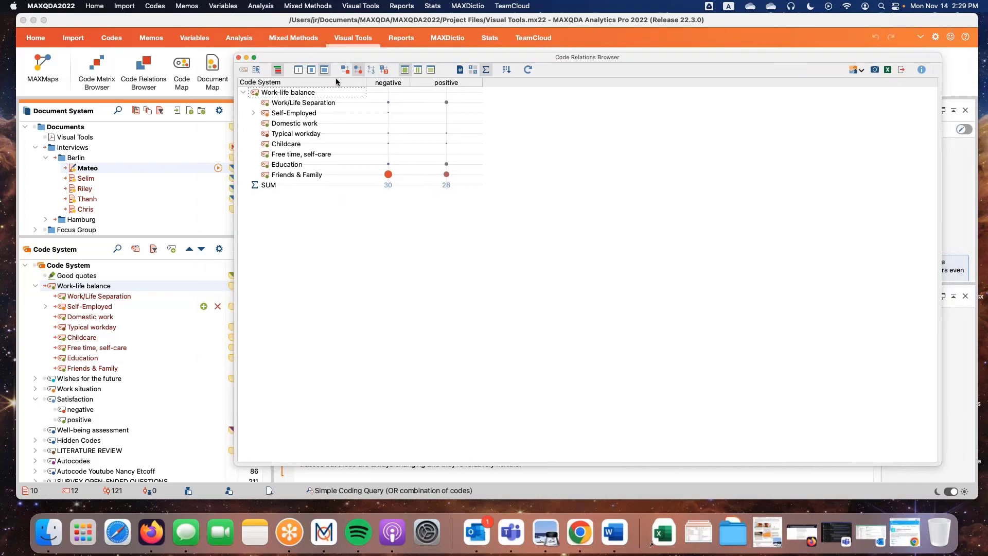
Replace the open Code Relations Browser with one using activated codes for rows and columns, analyzing segment intersections in activated documents only.
left_click(239, 58)
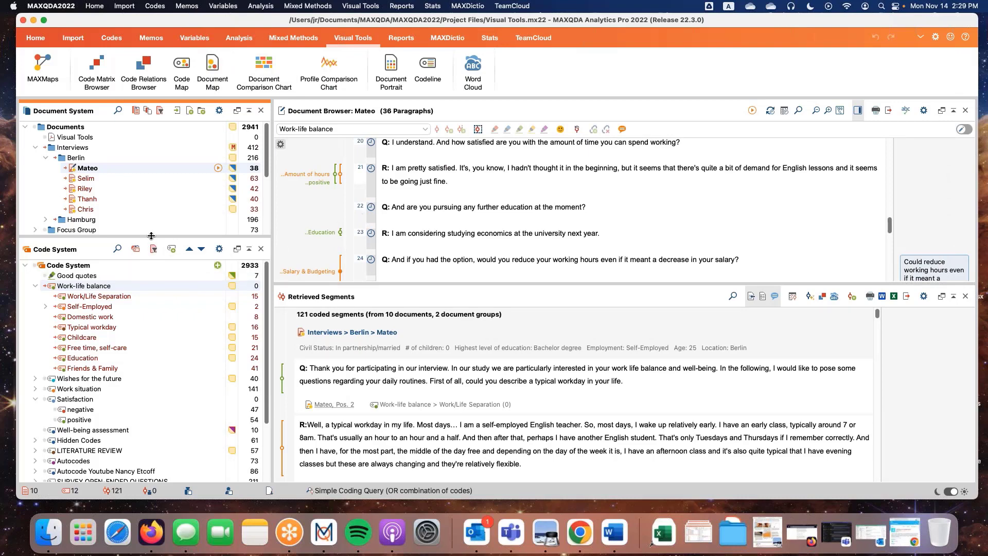
left_click_drag(151, 235, 150, 225)
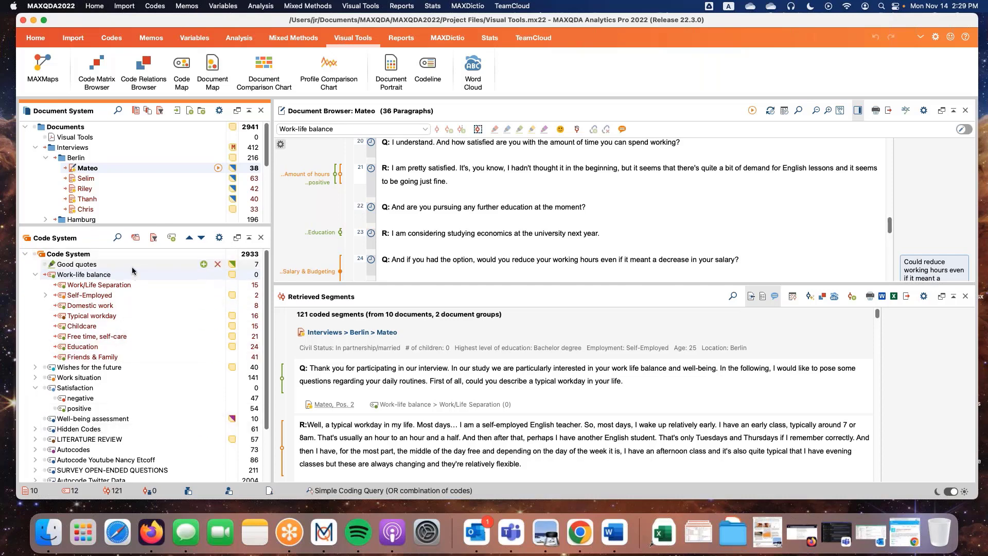
left_click(147, 66)
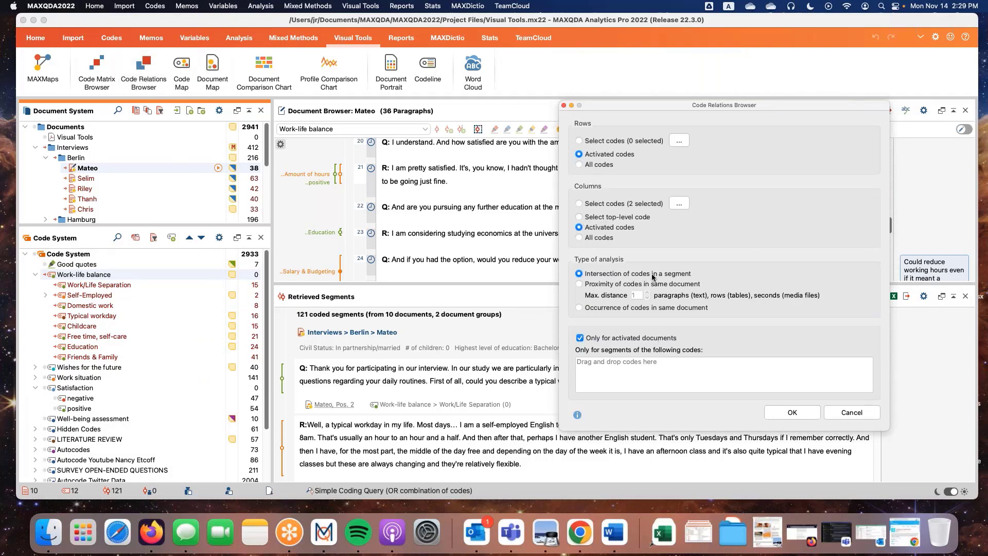
left_click(784, 412)
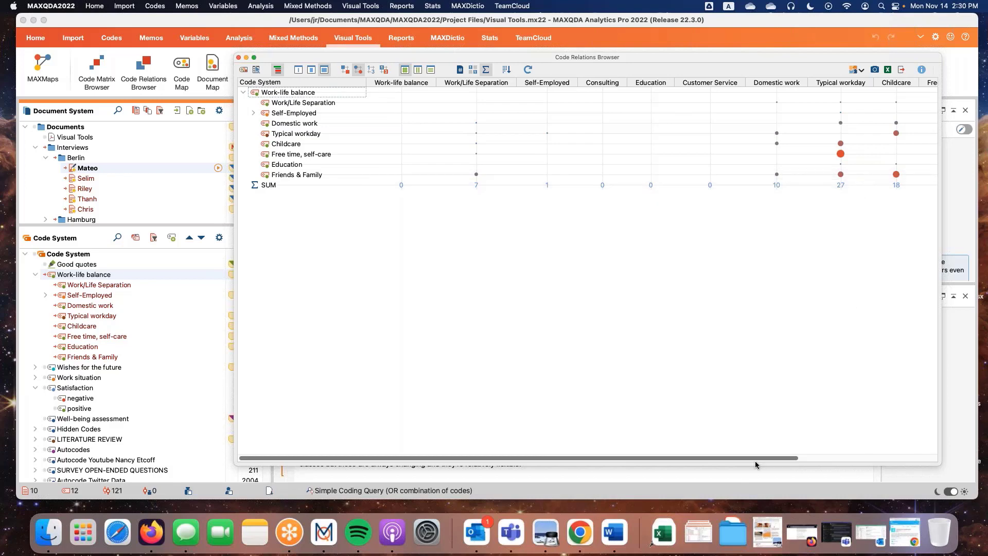
left_click_drag(757, 457, 861, 457)
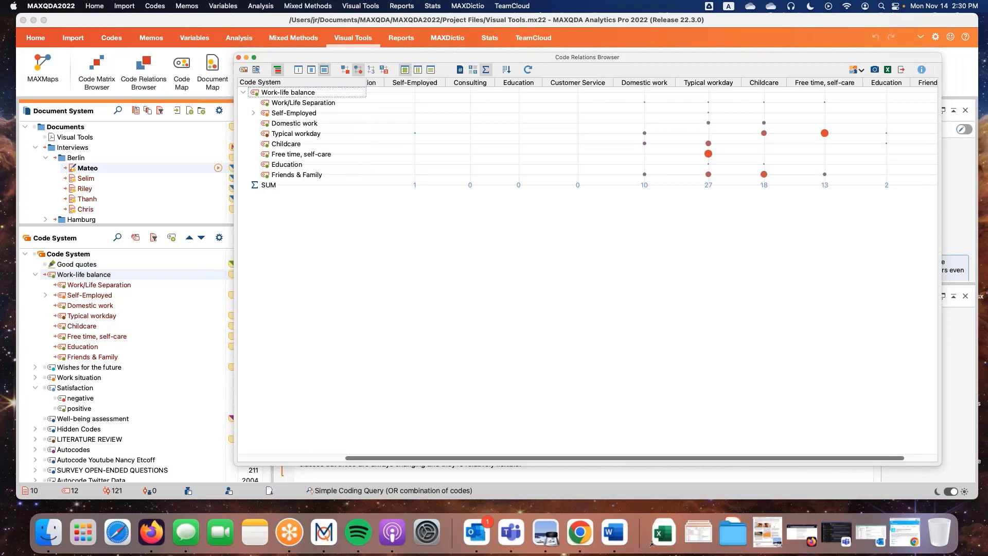
Generate a Code Map from the Code Relations Browser, ignoring the codes without relations.
left_click_drag(364, 58, 338, 47)
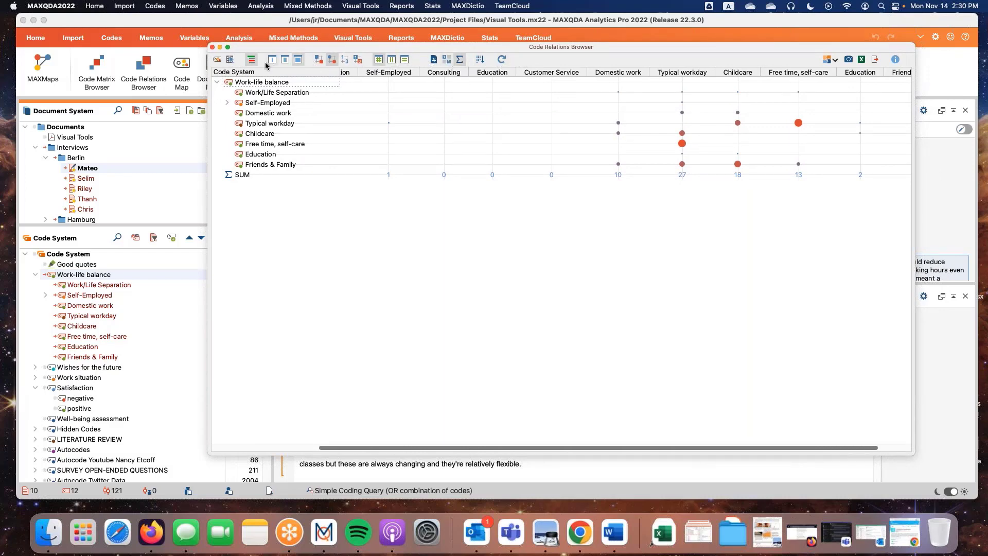
left_click(217, 61)
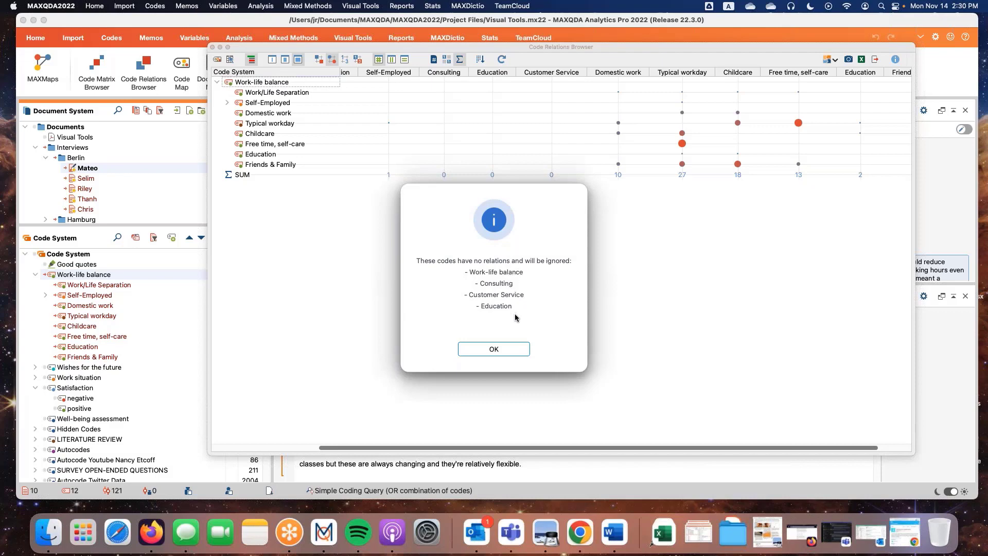
left_click(509, 353)
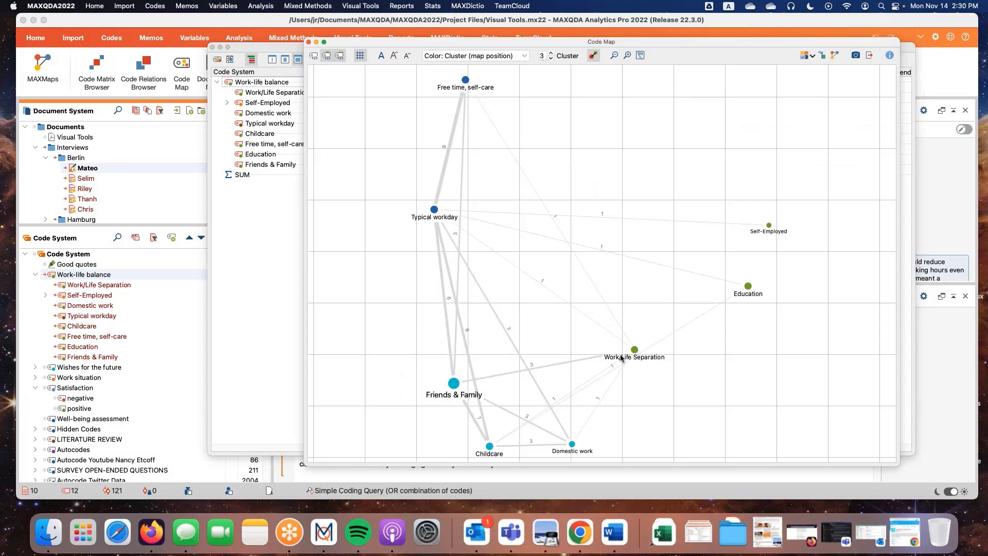
Rearrange the Code Map and Code Relations Browser windows to examine the map's clusters and links alongside the matrix and code frequencies.
left_click_drag(568, 42, 679, 149)
left_click_drag(580, 48, 392, 19)
left_click_drag(781, 146, 761, 119)
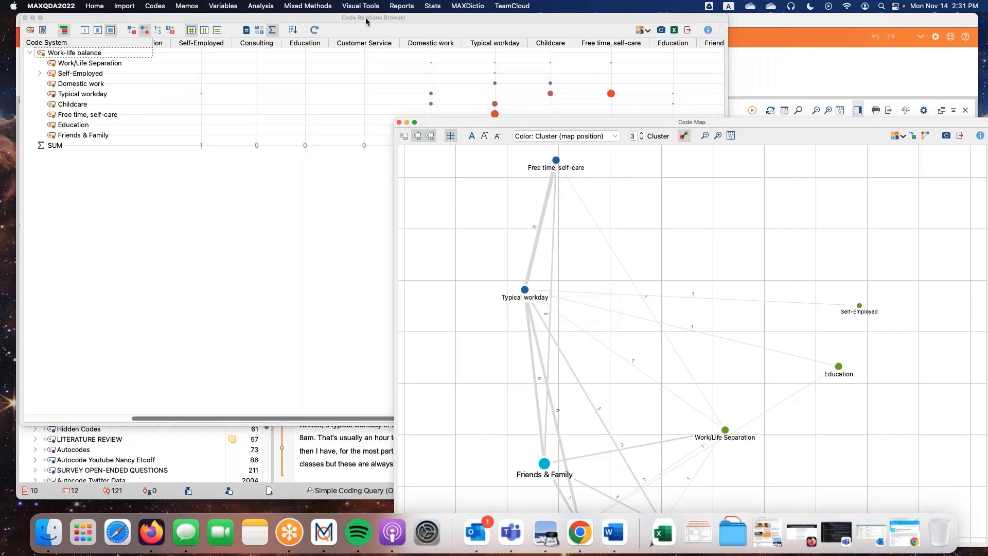
left_click_drag(366, 20, 603, 20)
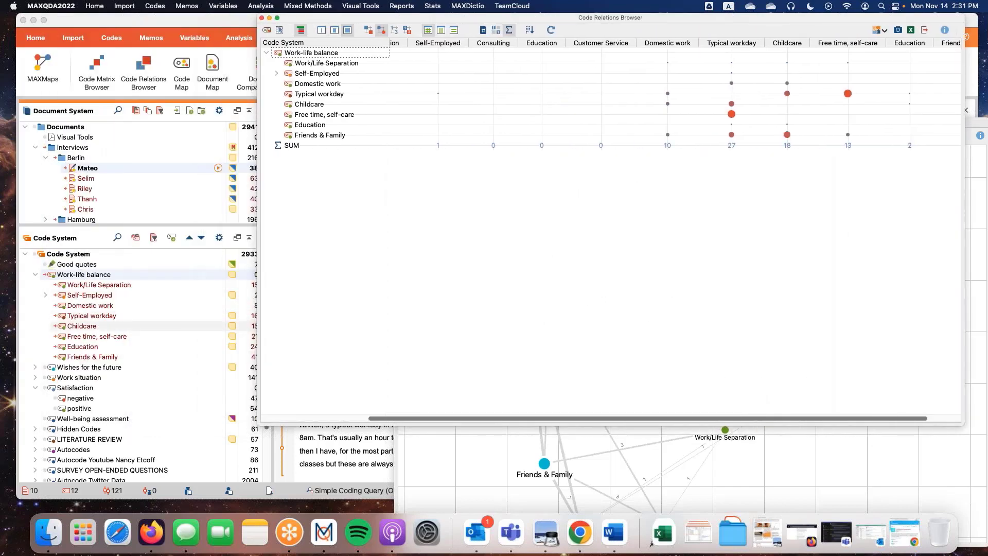
left_click_drag(389, 20, 432, 19)
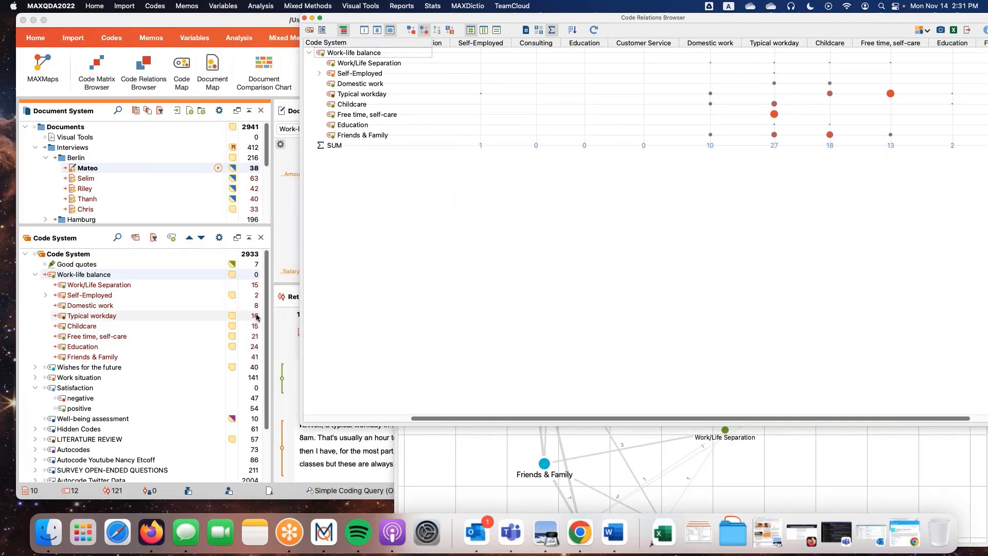
left_click_drag(426, 18, 163, 18)
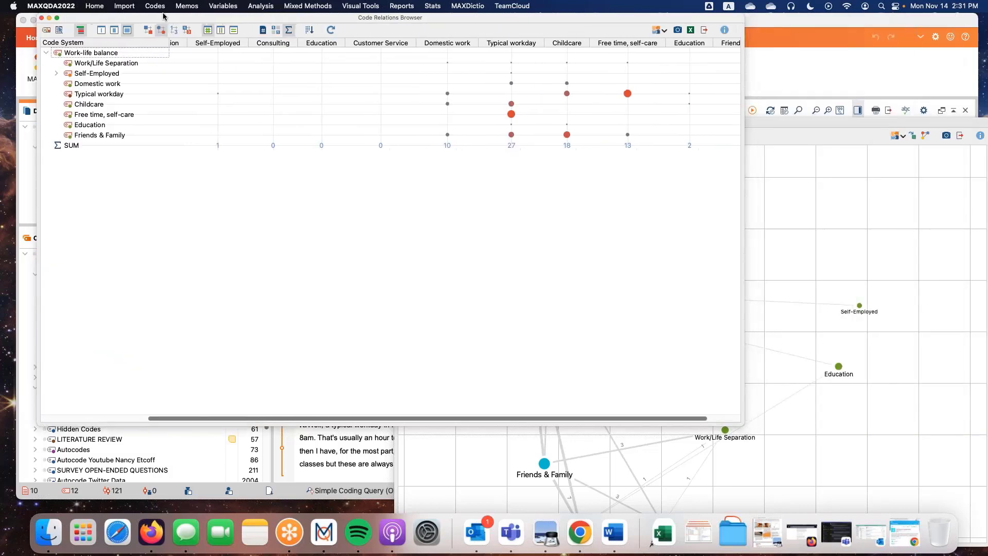
left_click(772, 121)
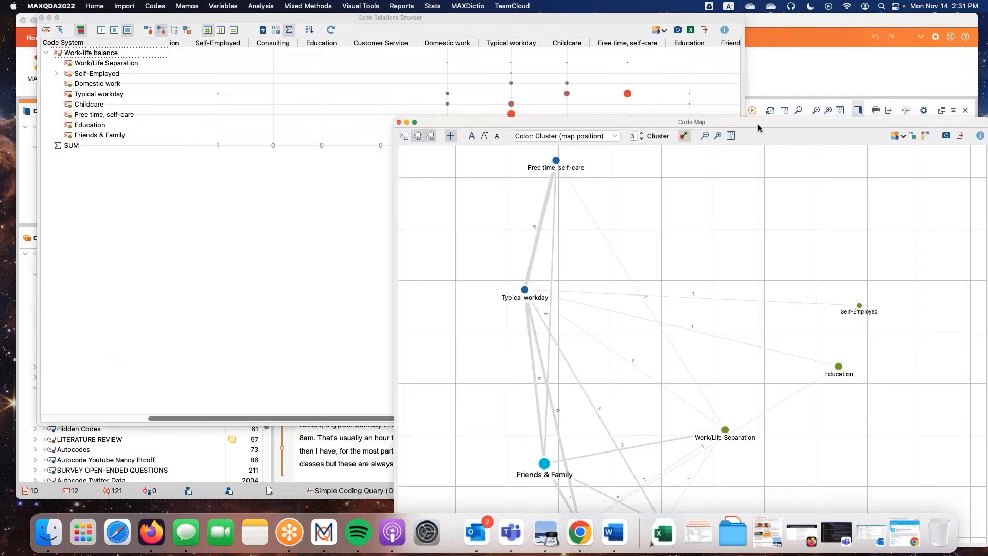
left_click_drag(759, 126, 718, 61)
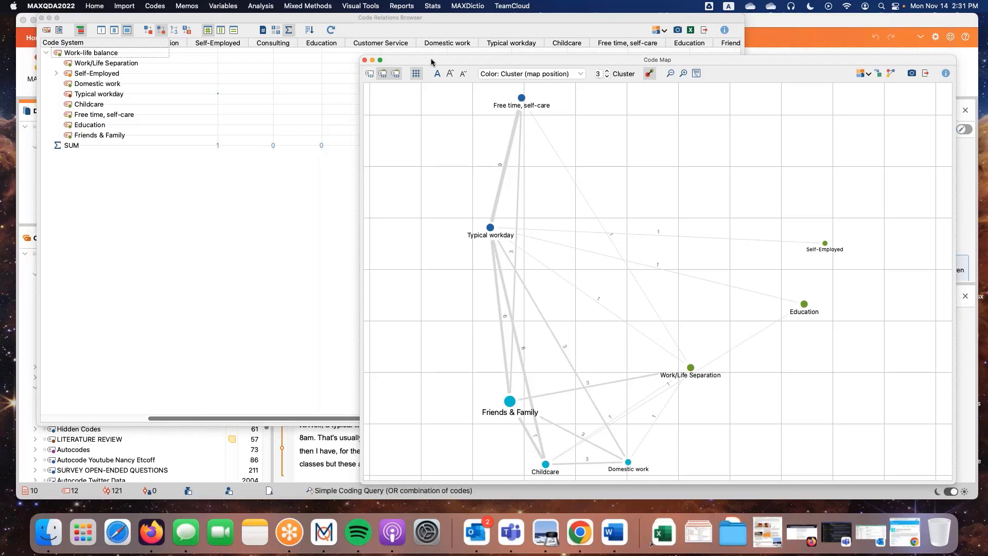
left_click_drag(434, 63, 455, 83)
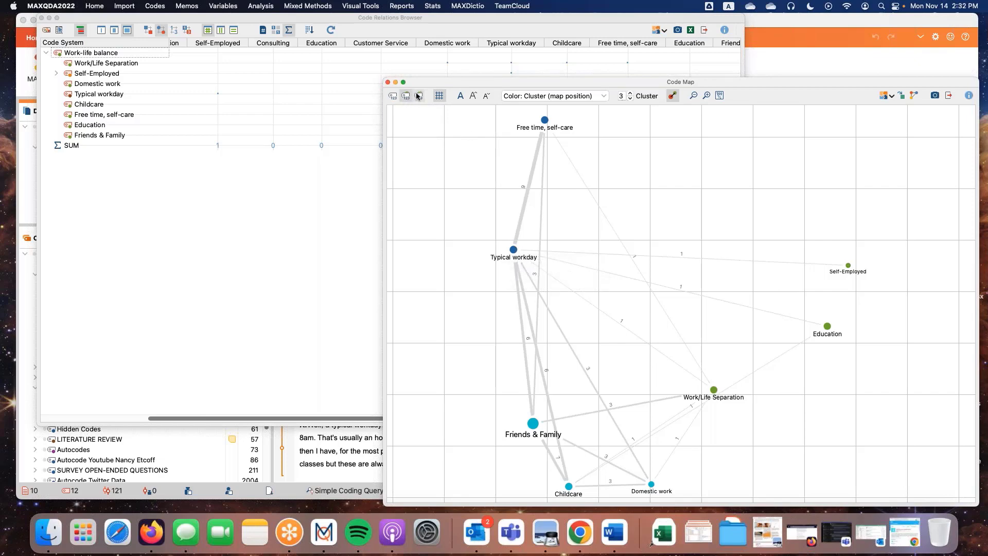
Hide and restore the Code Map's grid, and look through the available color schemes.
left_click(439, 96)
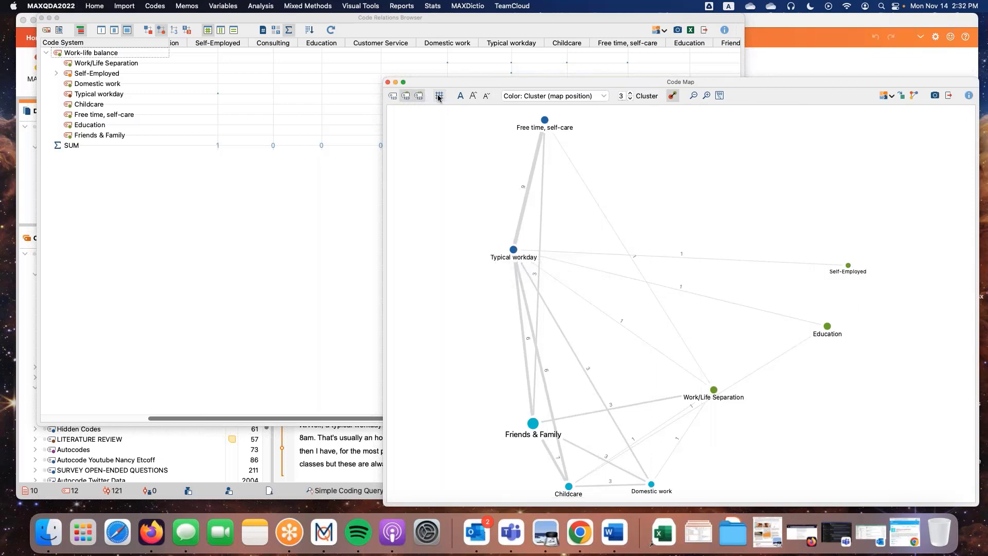
left_click(438, 96)
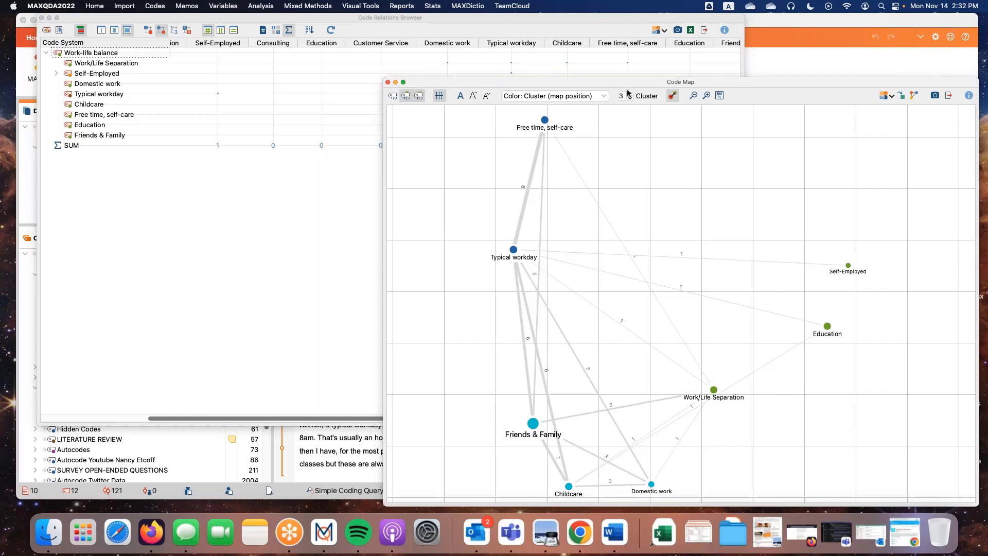
left_click(600, 98)
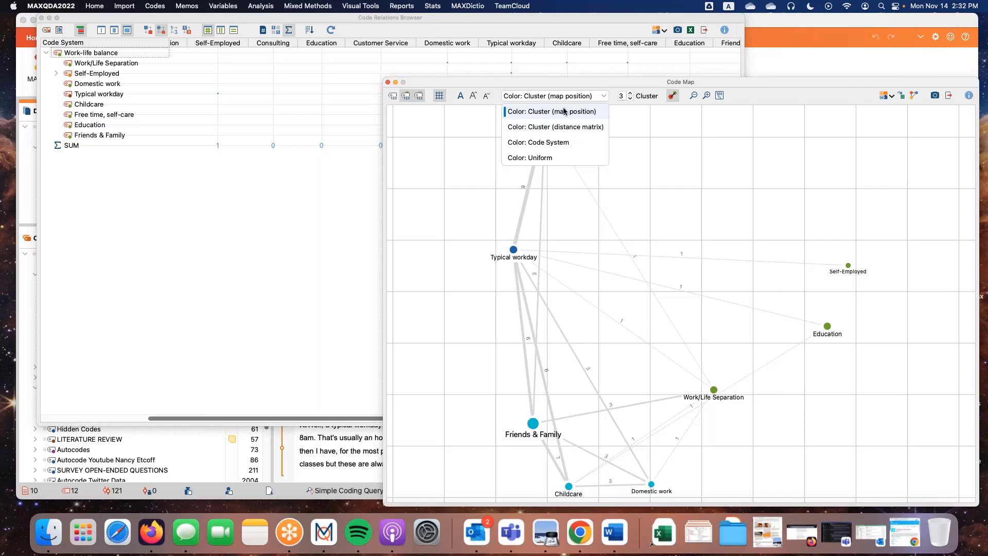
left_click(604, 99)
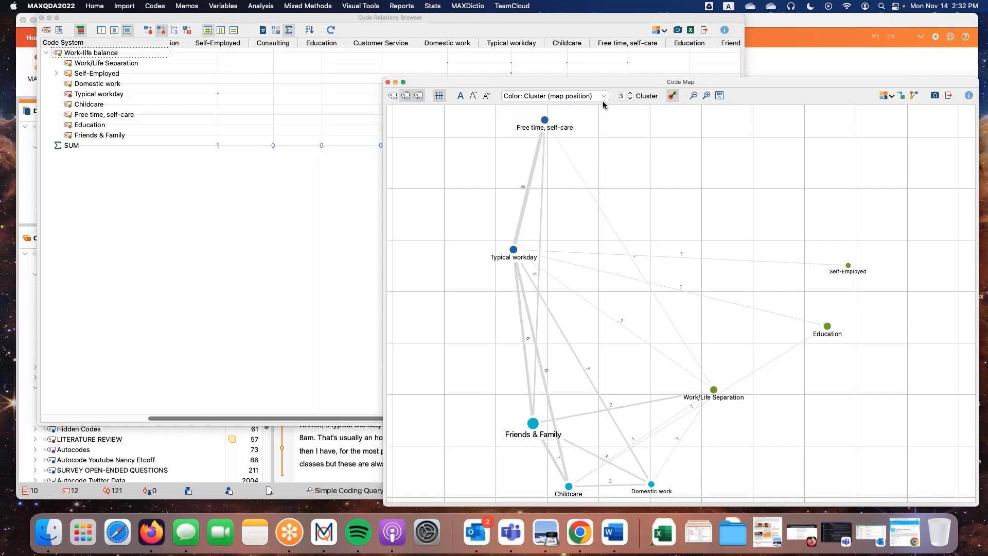
left_click(672, 96)
left_click_drag(779, 82, 706, 54)
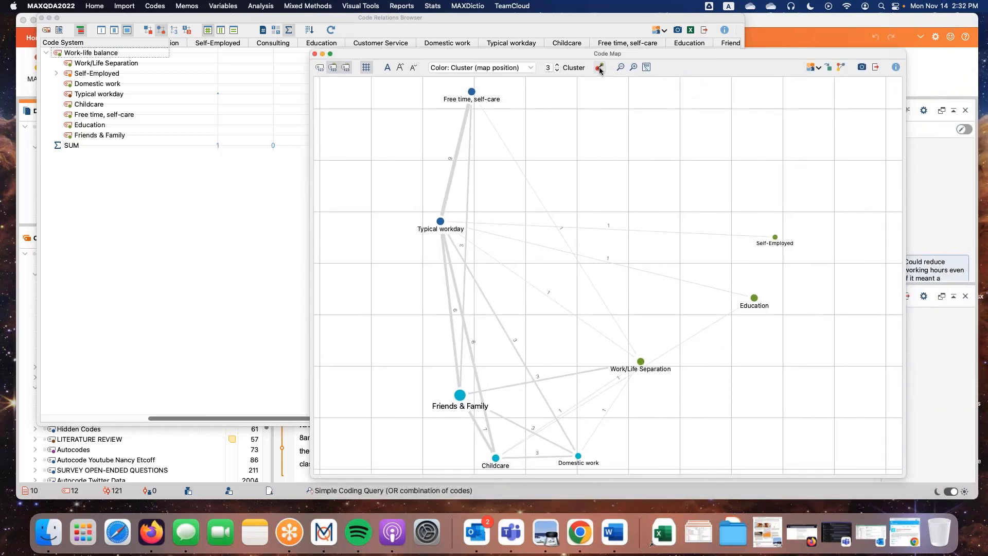
left_click(601, 69)
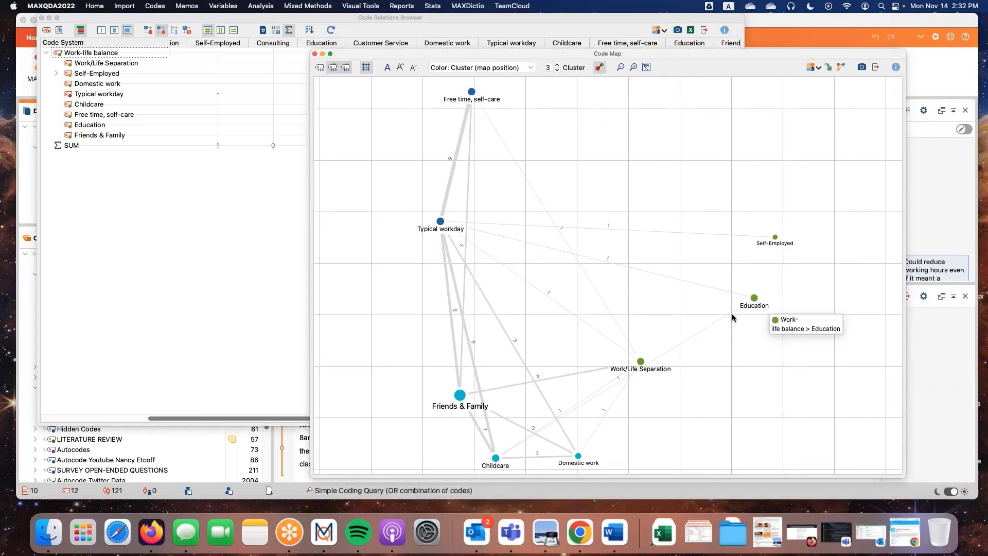
Close the Code Map and the Code Relations Browser.
left_click_drag(464, 54, 469, 46)
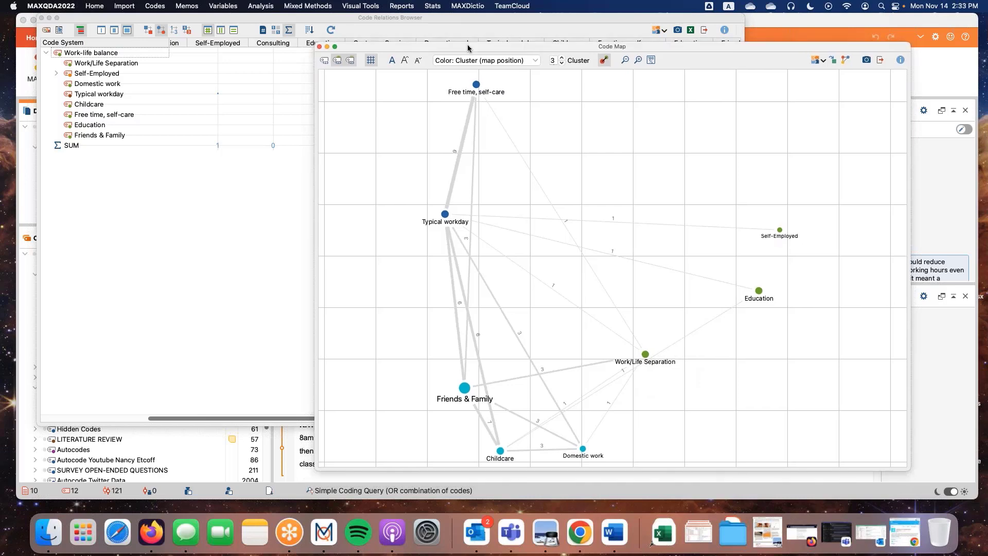
left_click(320, 45)
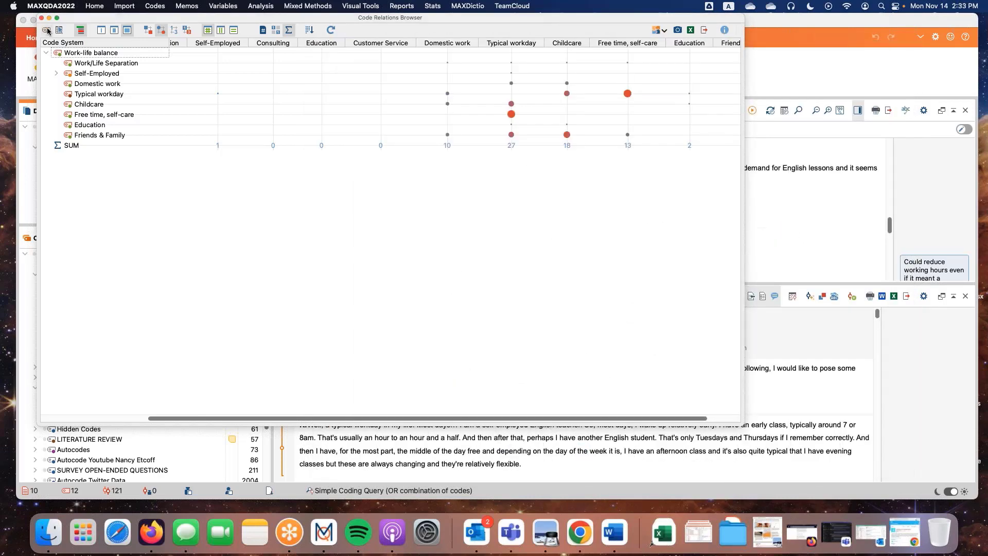
left_click(42, 18)
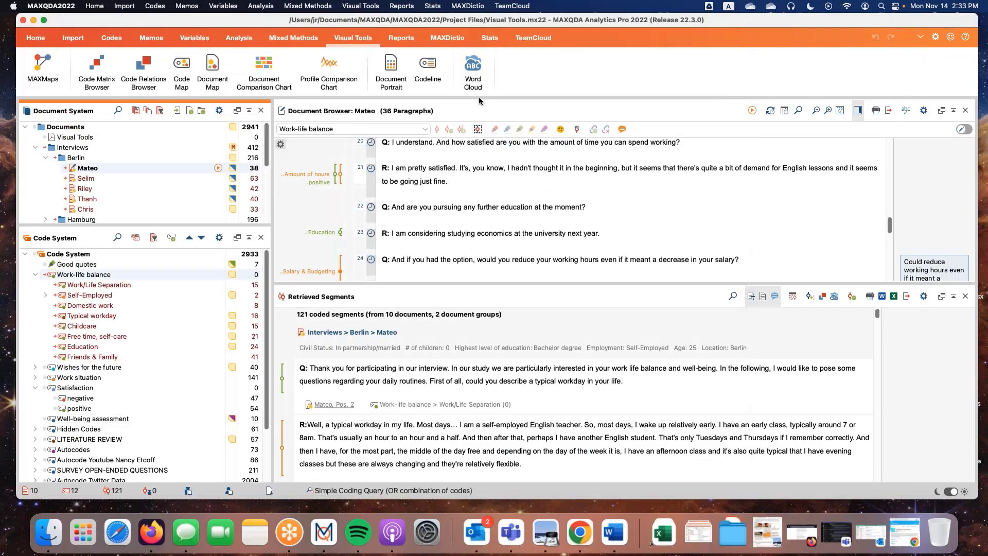
Enlarge the document list and deactivate all codes.
left_click_drag(485, 284, 485, 292)
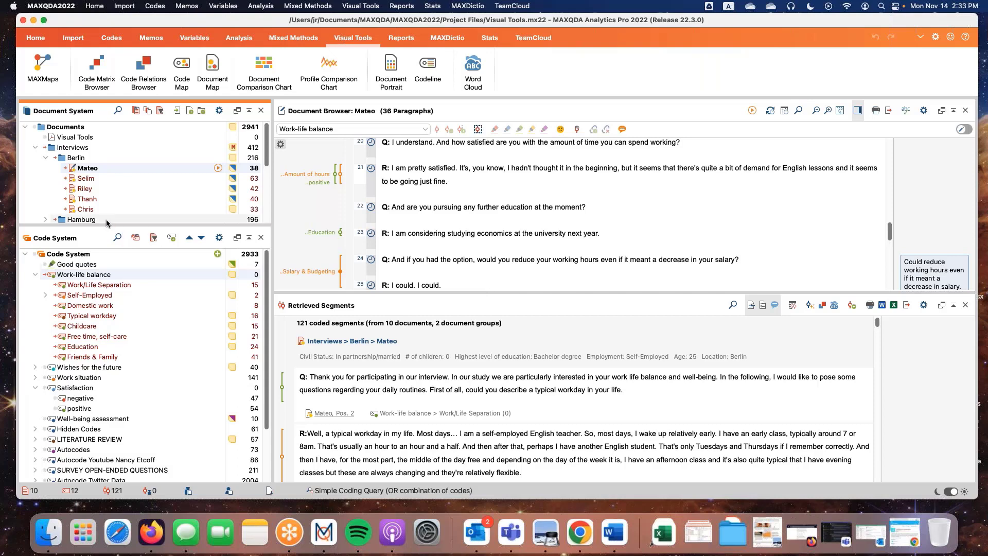
left_click_drag(110, 227, 110, 321)
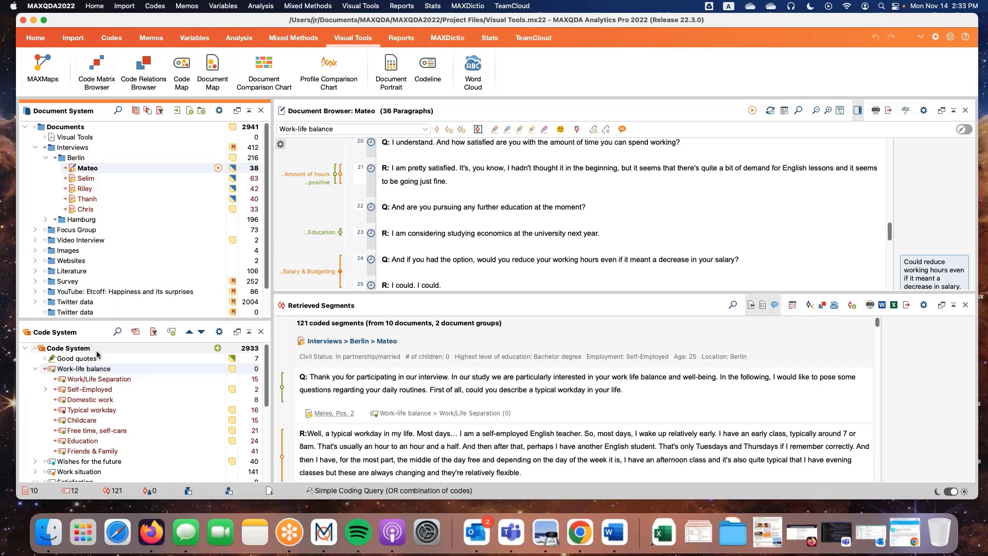
left_click(134, 333)
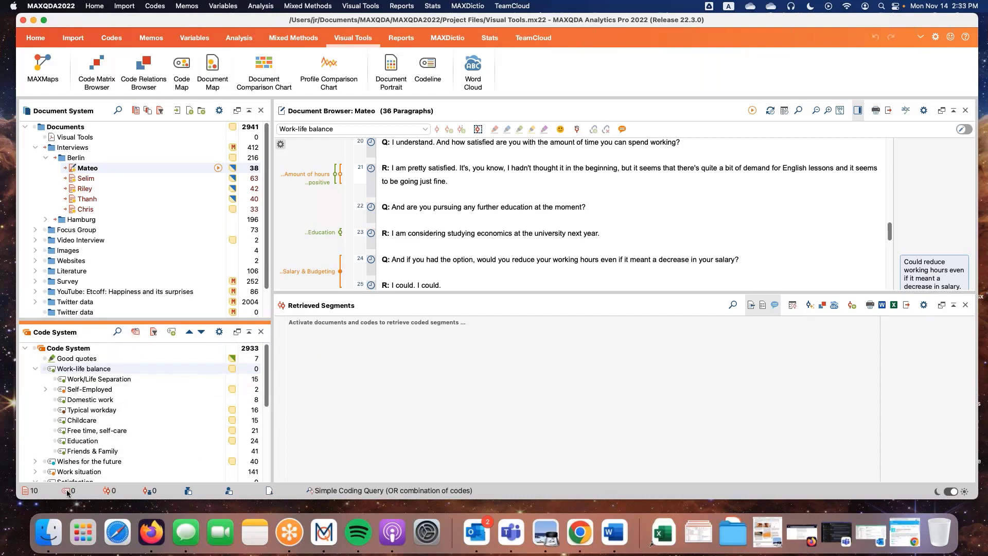
left_click_drag(116, 321, 115, 315)
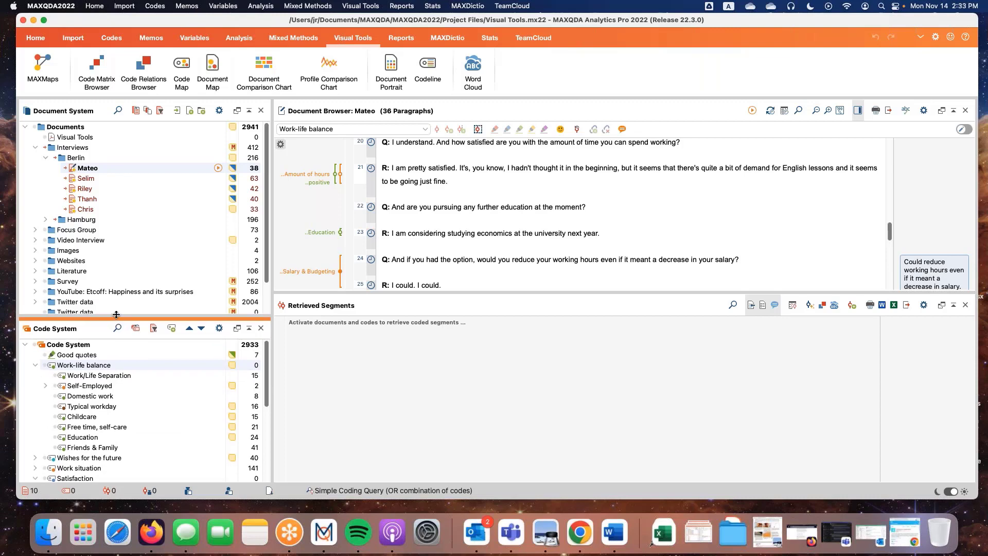
Close the Retrieved Segments pane and collapse the Berlin document group.
left_click(934, 275)
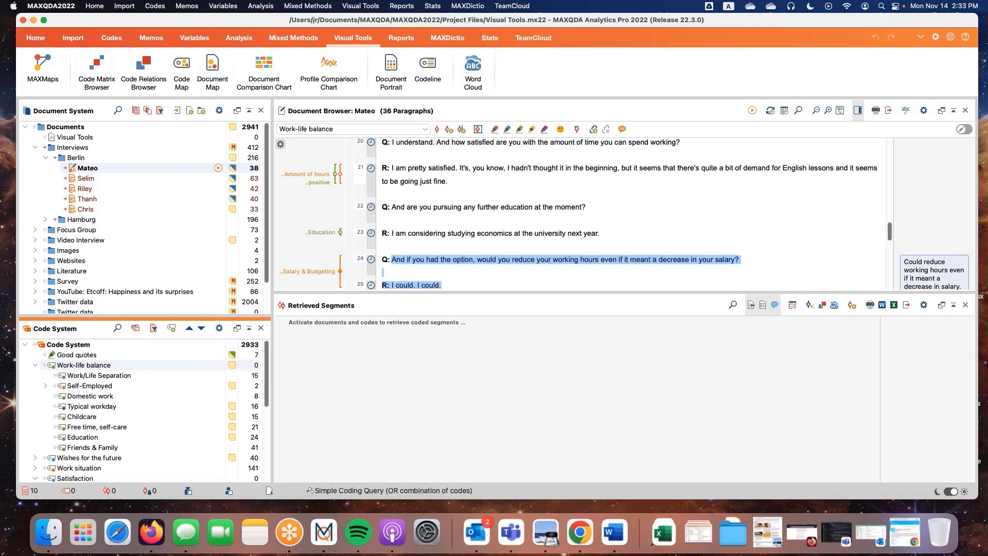
left_click(962, 305)
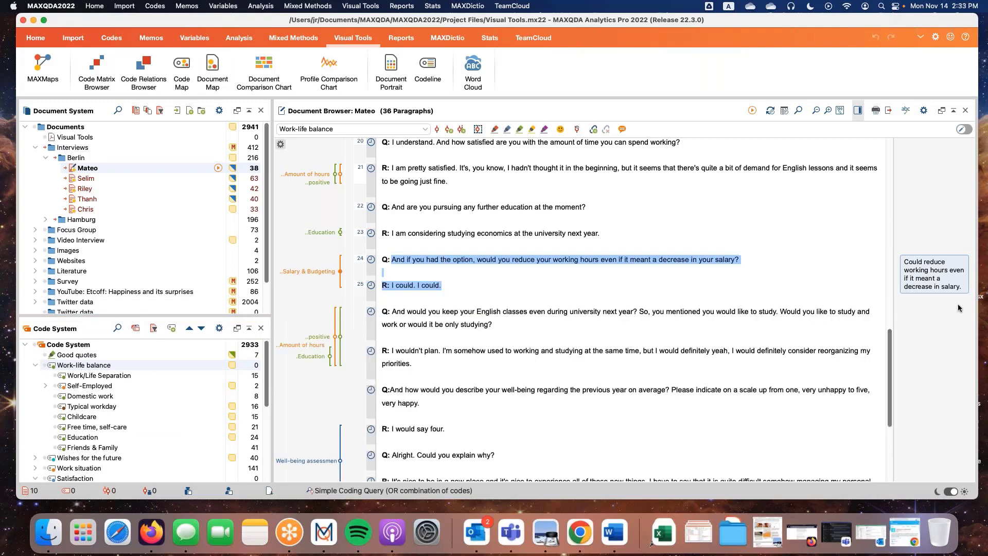
left_click(45, 159)
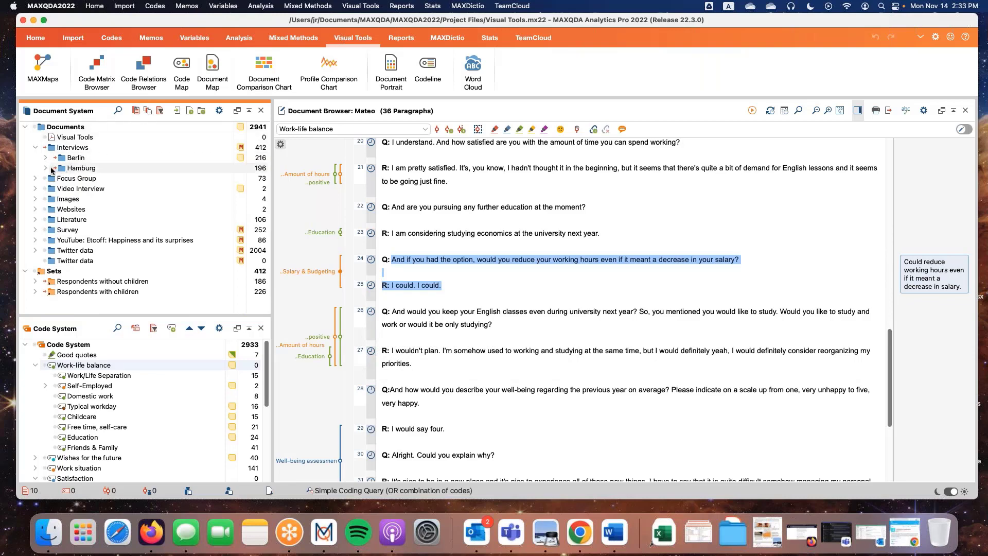
Create a Word Cloud from all activated interview documents.
left_click(479, 82)
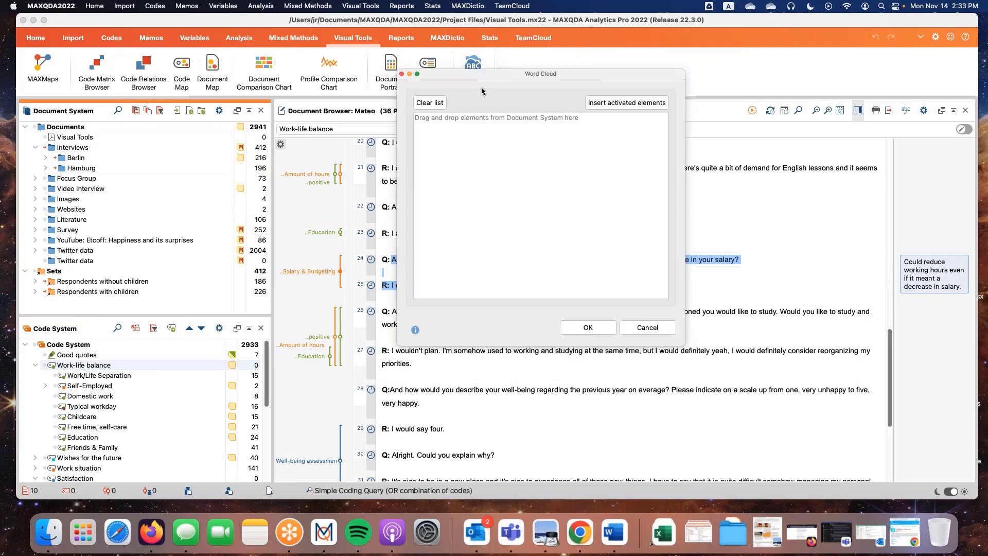
left_click(625, 102)
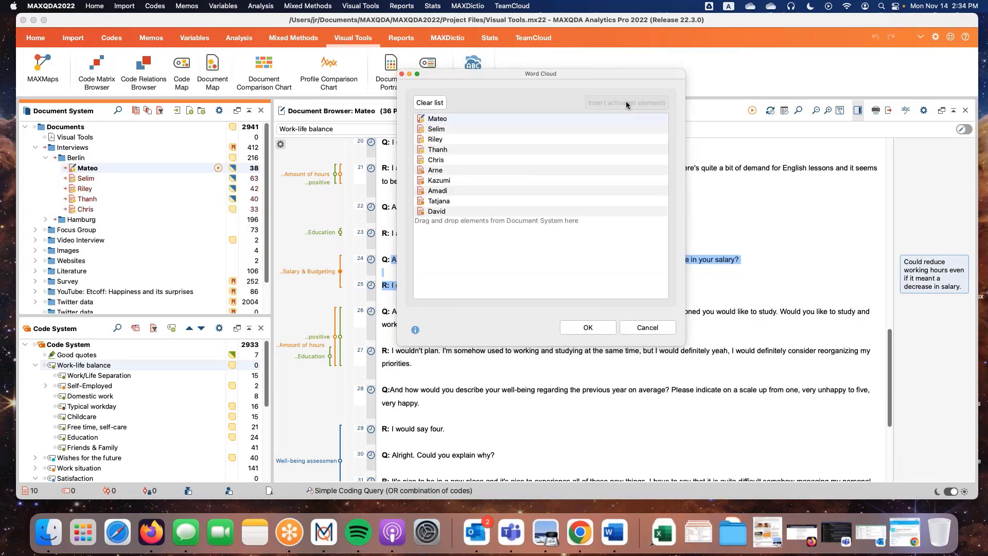
left_click(604, 333)
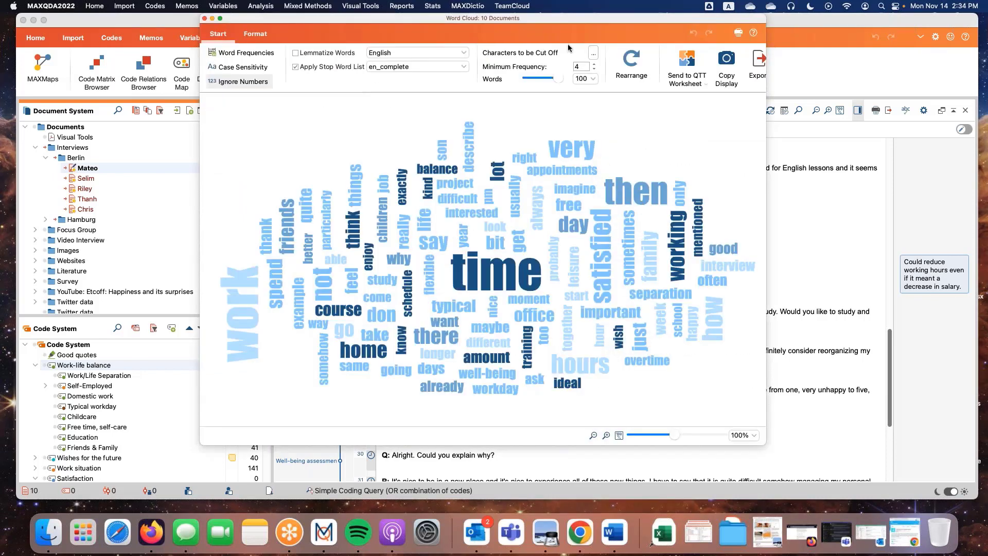
left_click_drag(544, 23, 527, 24)
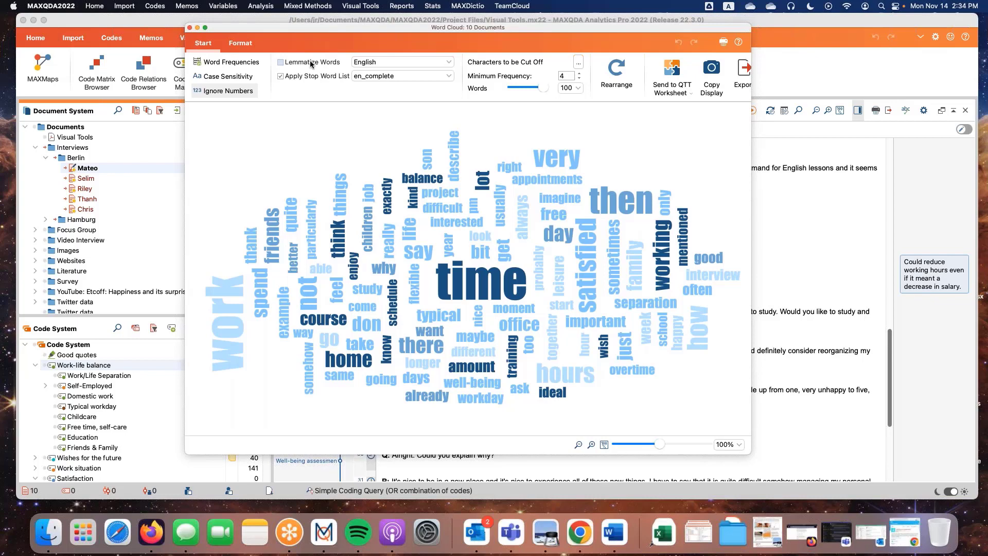
Open the stop word list manager, review the words excluded by the en_complete list, and close it.
left_click(449, 77)
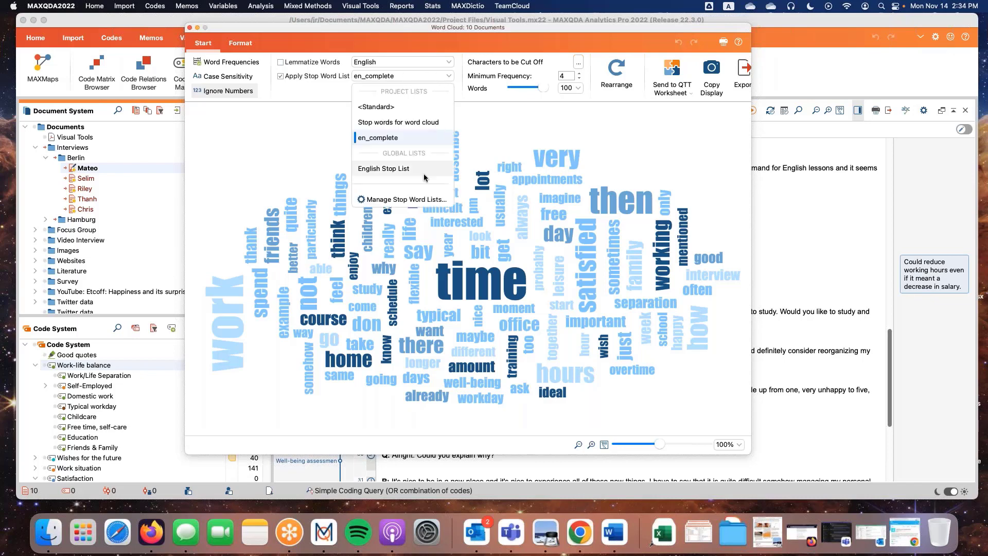
left_click(422, 200)
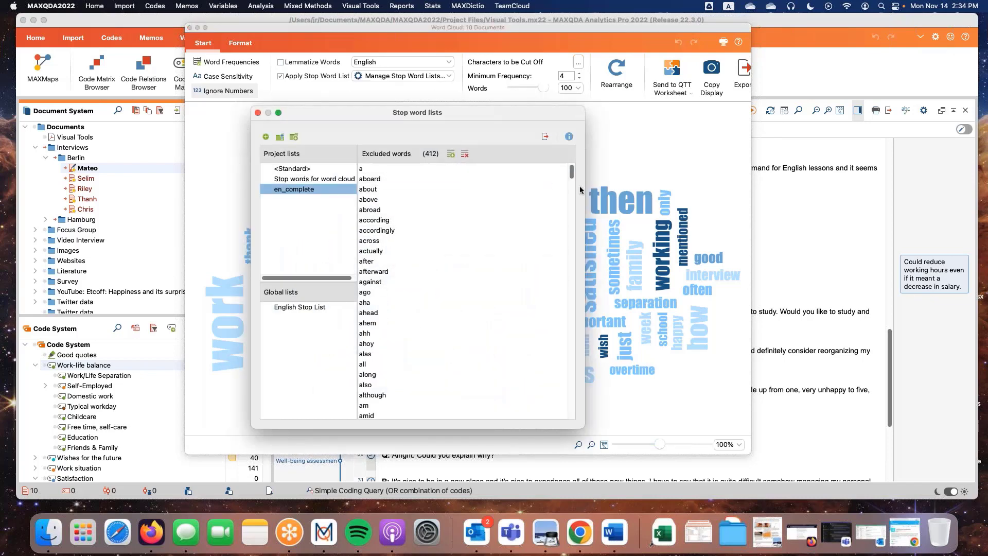
mouse_move(571, 171)
left_mouse_down()
mouse_move(571, 213)
mouse_move(571, 171)
left_mouse_up()
left_click(258, 113)
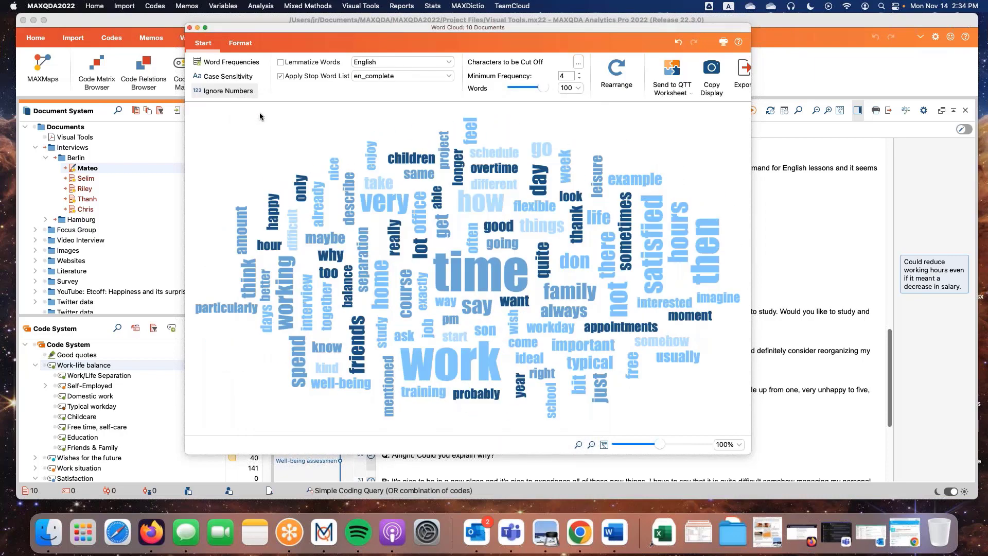
Explore the word "time" from the Word Cloud in the Word Explorer, review its results and close it.
right_click(489, 275)
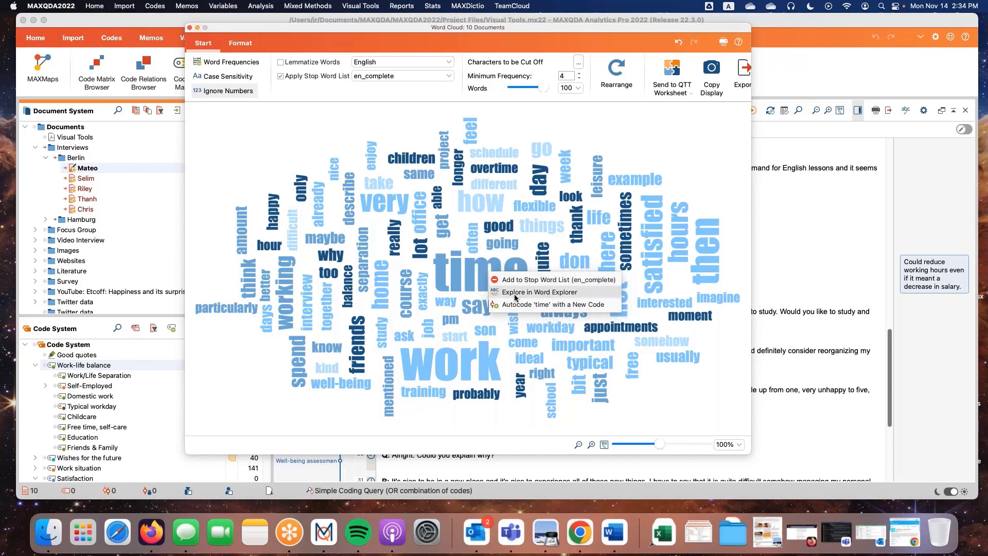
left_click(556, 293)
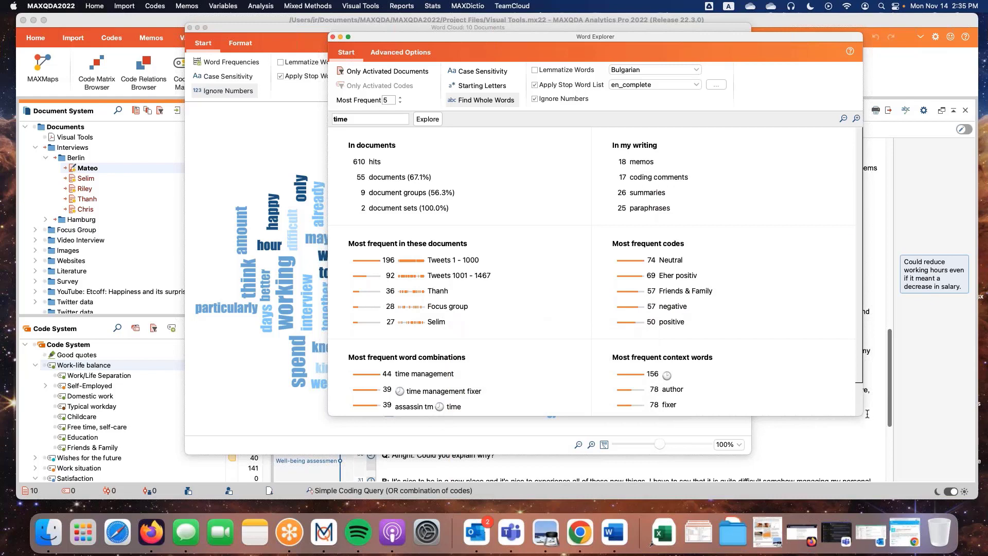
scroll(858, 361, "down", 2)
scroll(858, 360, "up", 2)
left_click(331, 37)
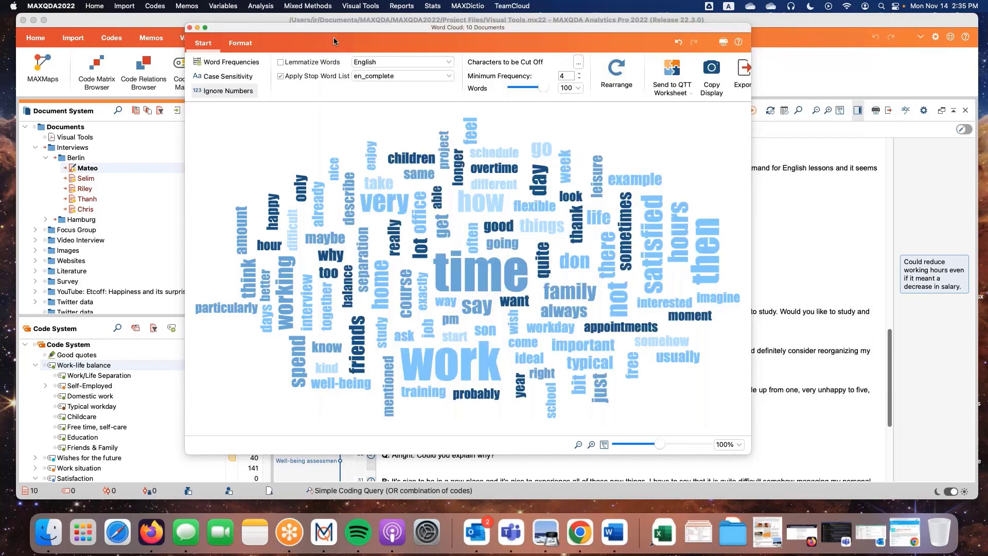
Examine the options for autocoding "time" with a new code and dismiss them without coding.
mouse_move(488, 286)
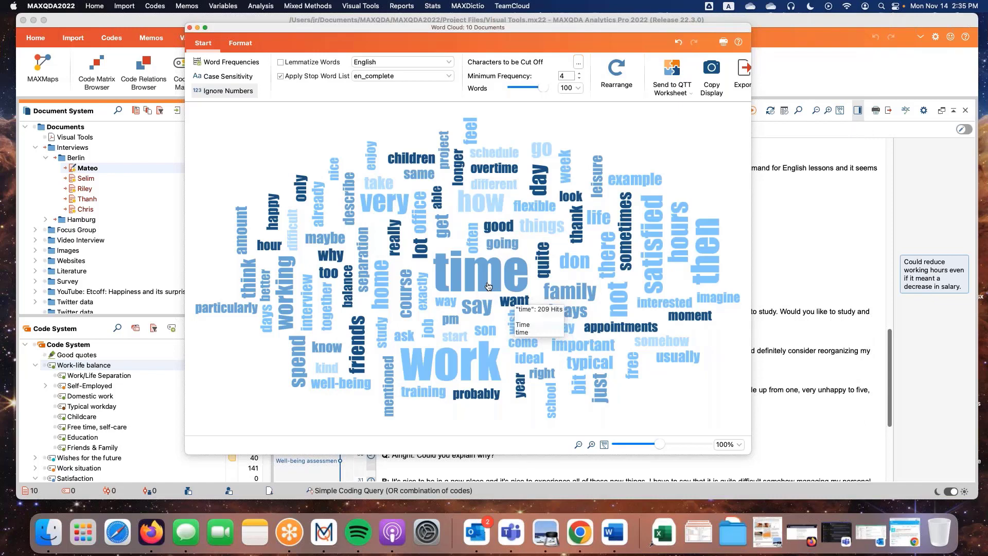
right_click(488, 286)
left_click(514, 316)
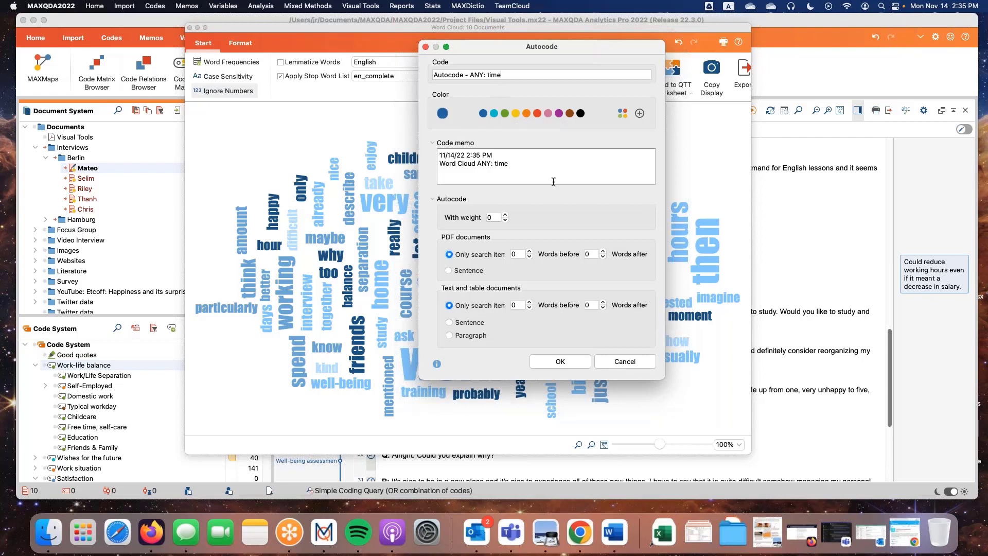
left_click(636, 363)
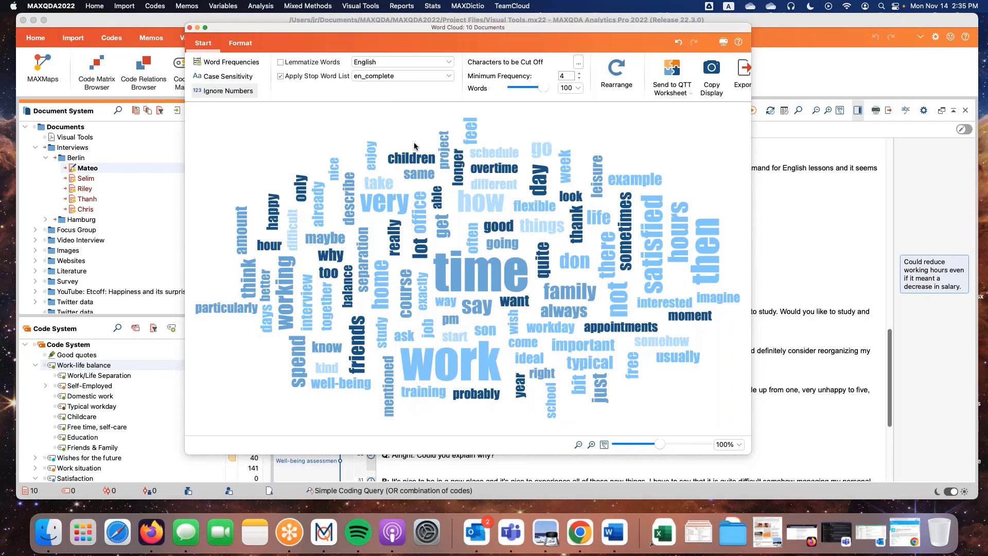
Close the Word Cloud and enlarge the Code System pane.
left_click(188, 29)
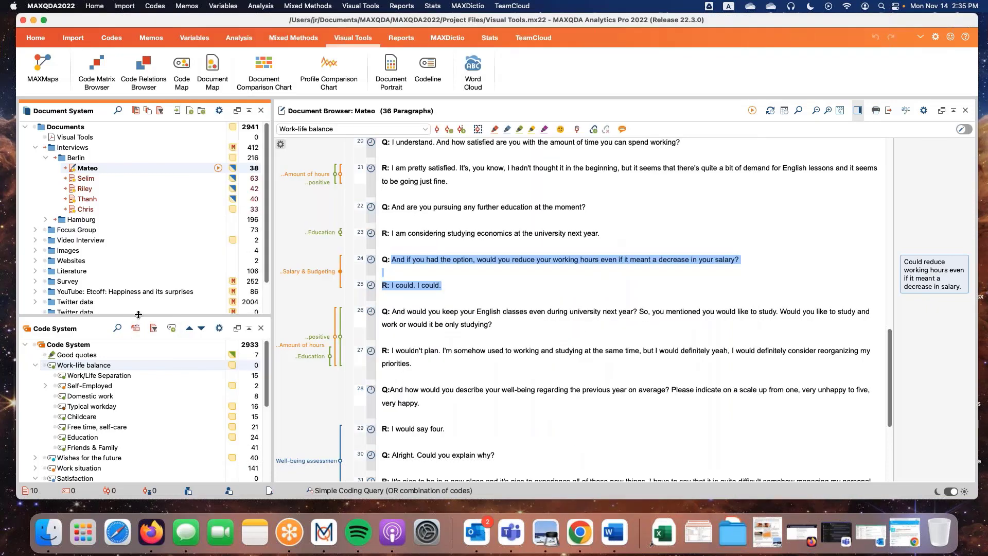
left_click_drag(138, 316, 138, 264)
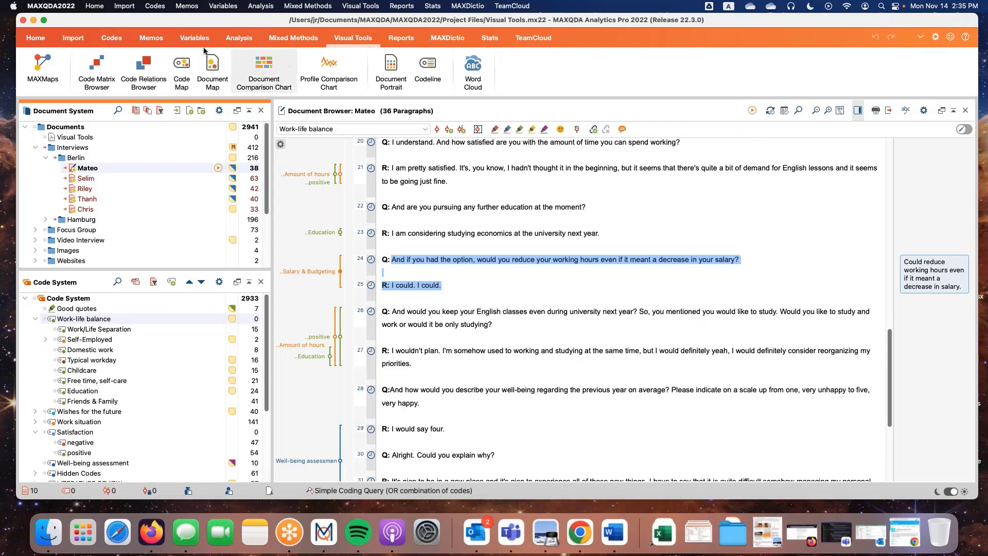
Show the Retrieved Segments pane and activate the Work-life balance code with all its subcodes.
left_click(36, 37)
left_click(284, 81)
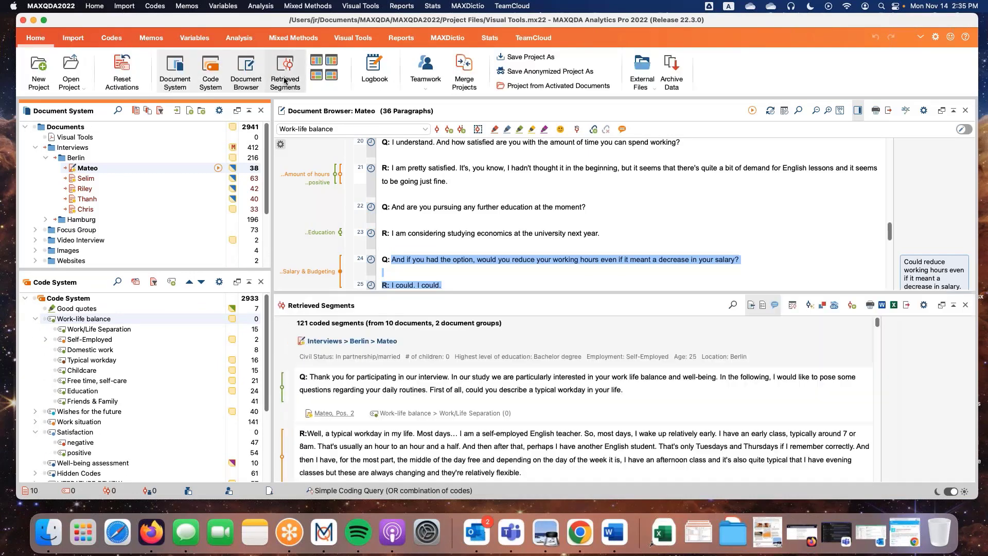
left_click(45, 319)
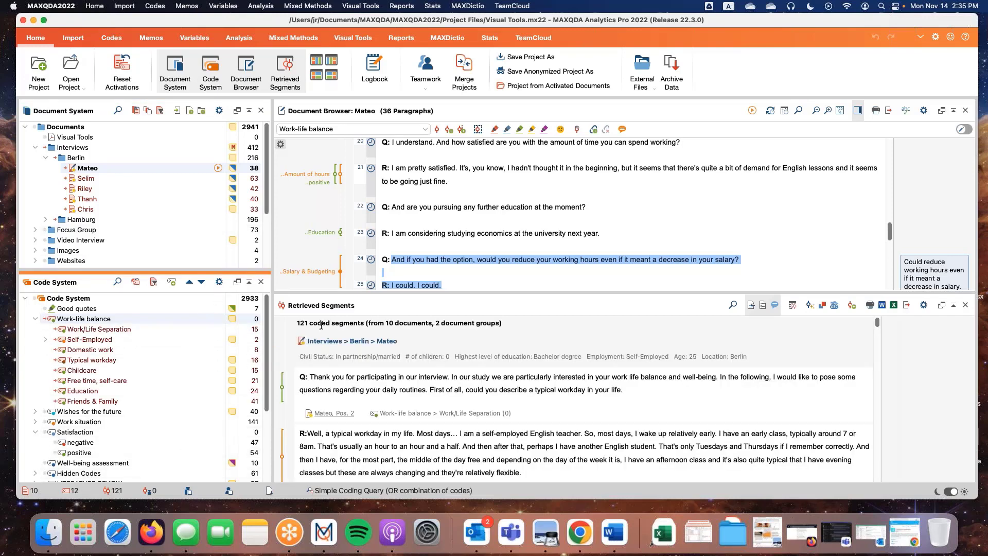
Create a Word Cloud from only the retrieved segments of the Work-life balance codes, and close it after viewing.
left_click(834, 307)
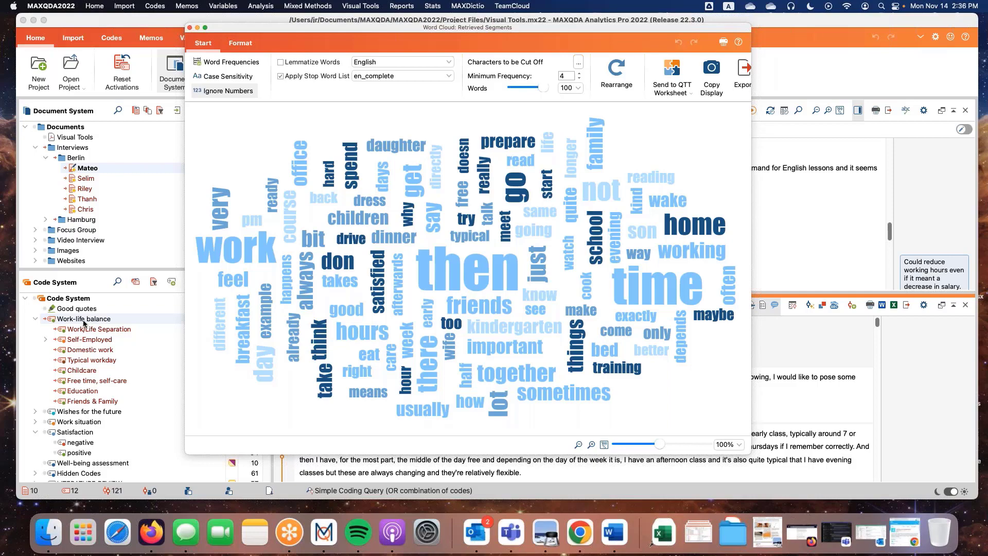
left_click(190, 29)
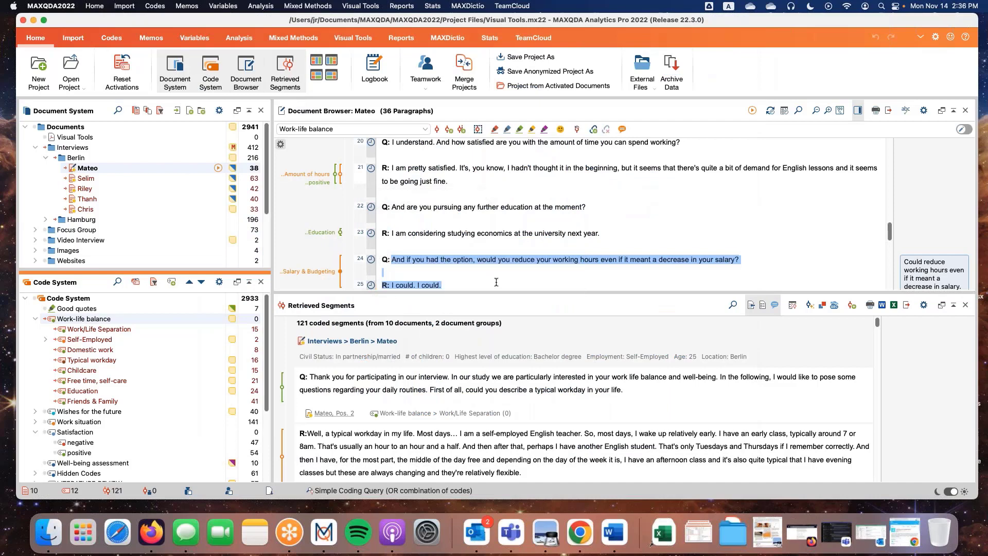
Enlarge the Document Browser by lowering its boundary with the Retrieved Segments pane.
mouse_move(510, 293)
left_mouse_down()
mouse_move(511, 319)
mouse_move(510, 301)
left_mouse_up()
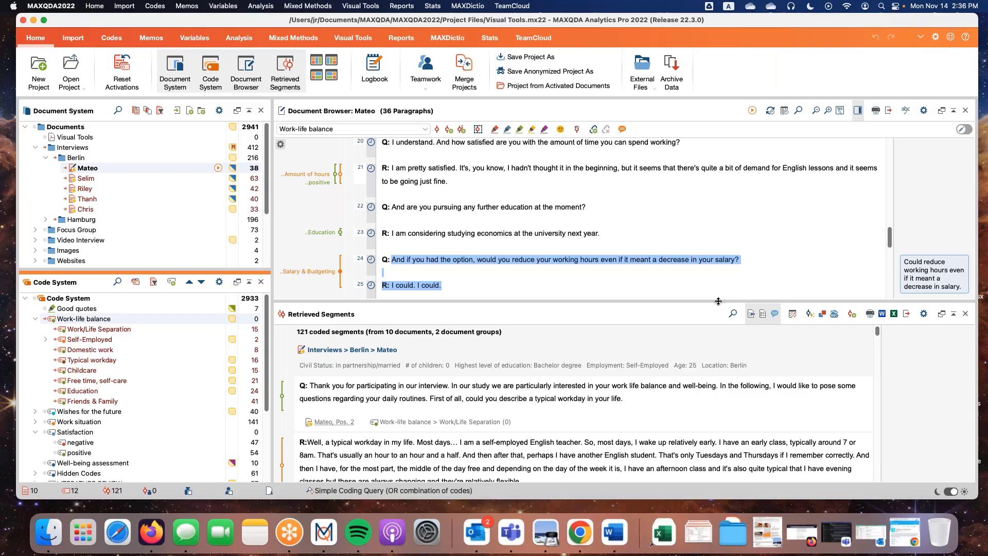
left_click_drag(715, 300, 715, 317)
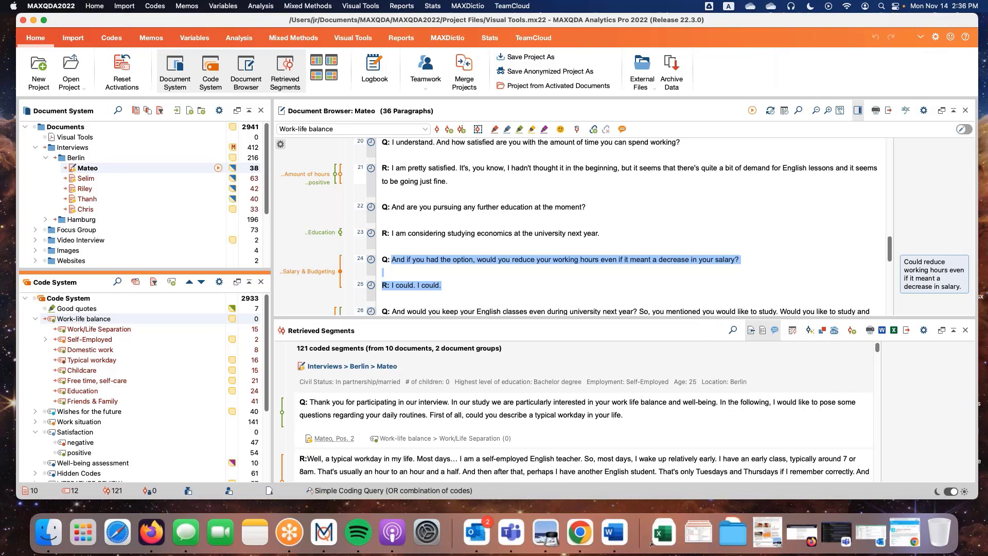
key("super+Tab")
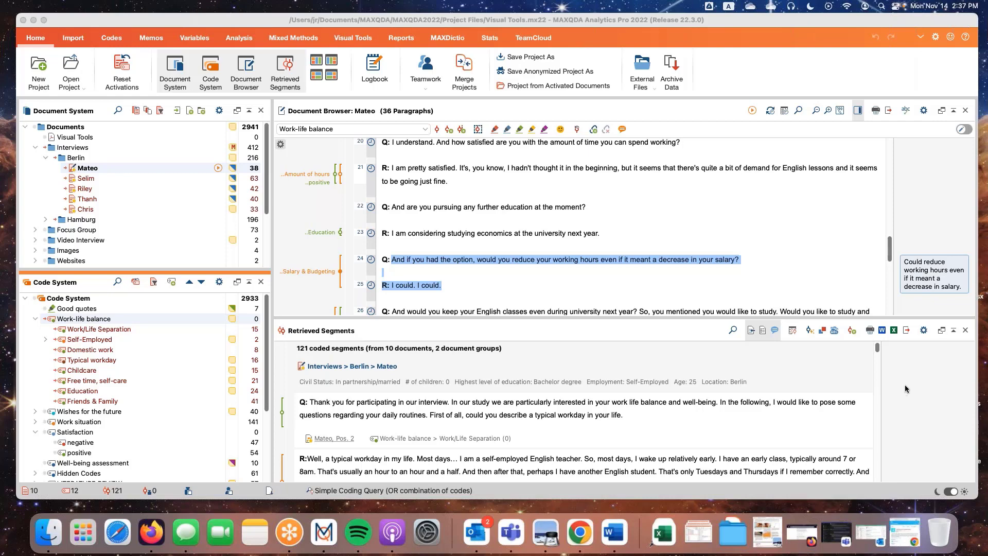
left_click(156, 269)
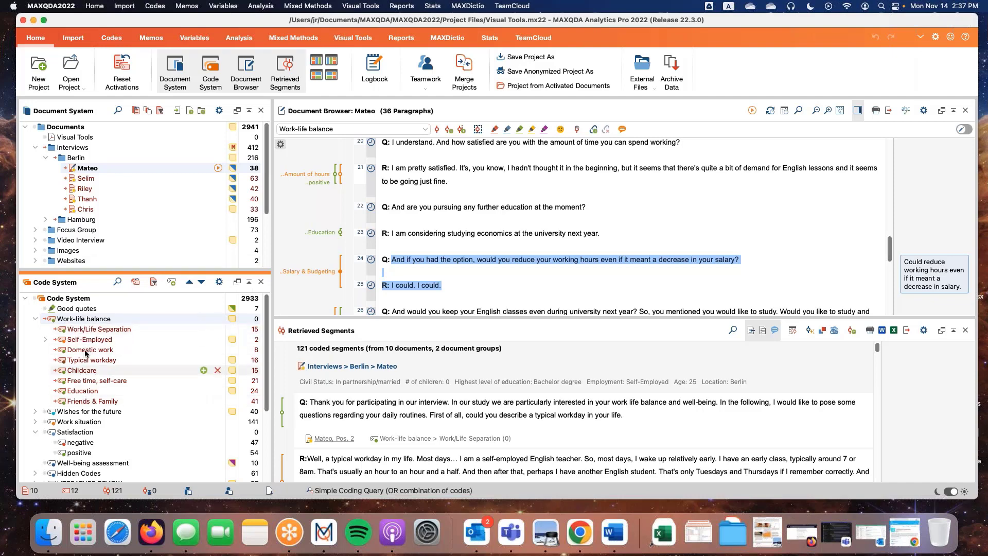
Generate Subcode Statistics for the Work-life balance code in the activated documents, display them as a bar chart and close the results.
right_click(83, 323)
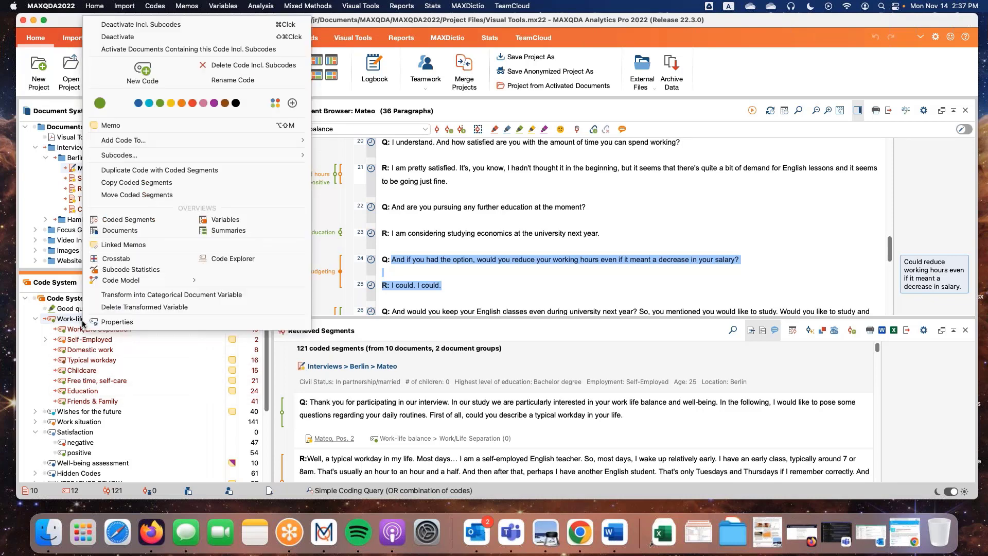
left_click(122, 270)
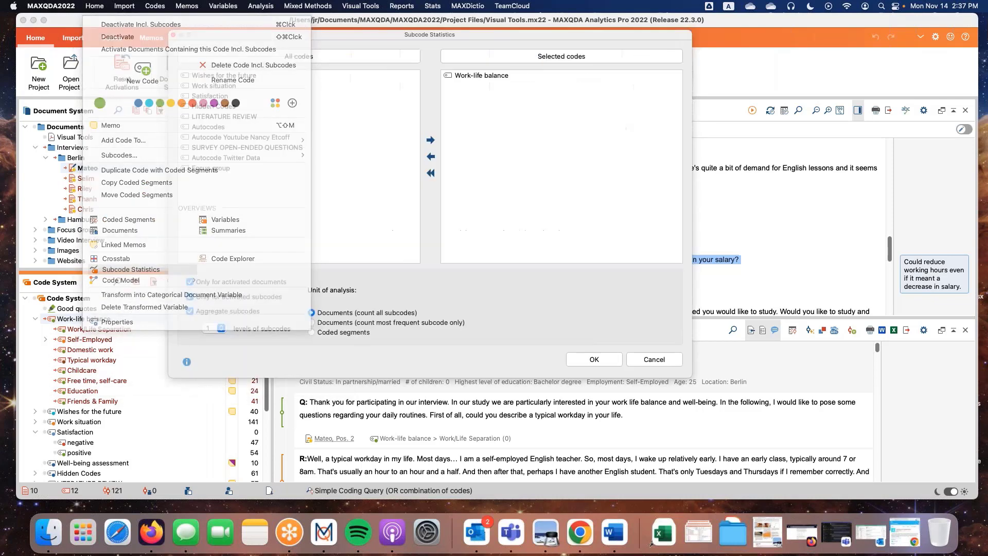
left_click(585, 356)
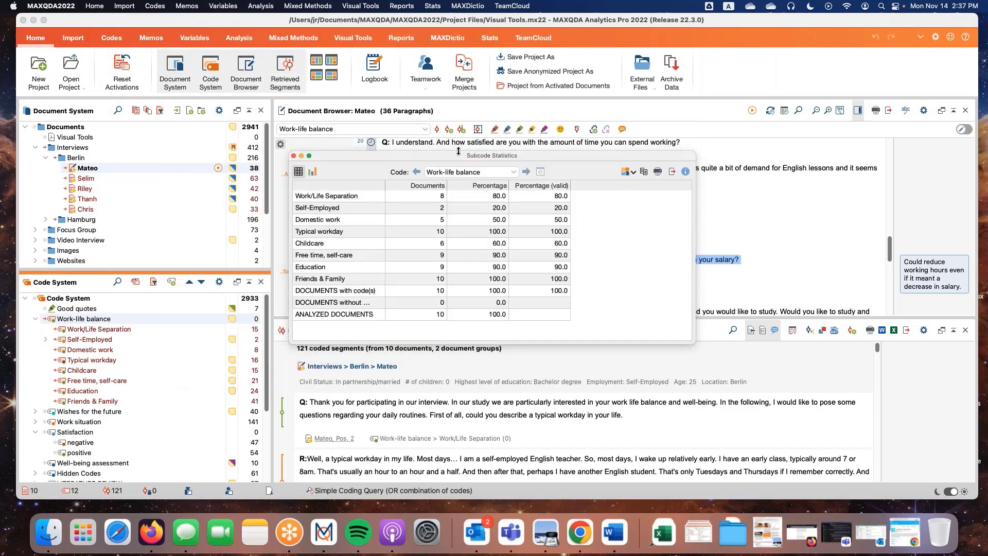
left_click_drag(458, 155, 396, 104)
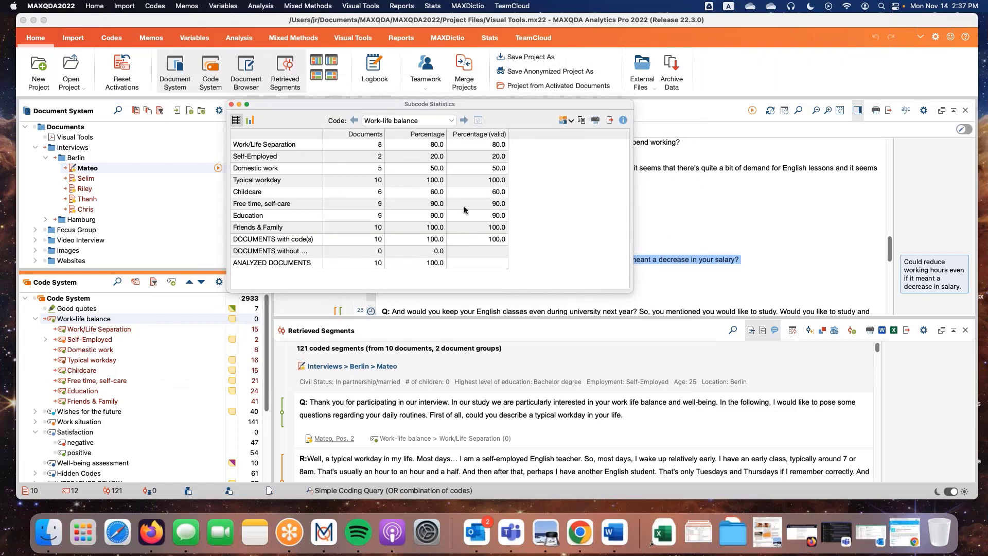
left_click(250, 120)
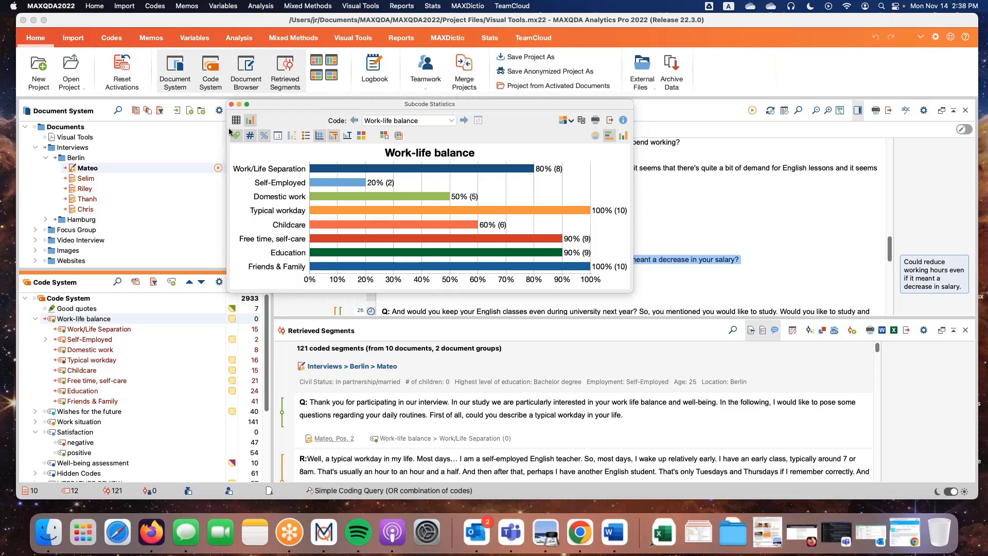
left_click(231, 105)
Generate Document Variable Statistics for the "# of children" variable, limited to the activated documents.
left_click(195, 38)
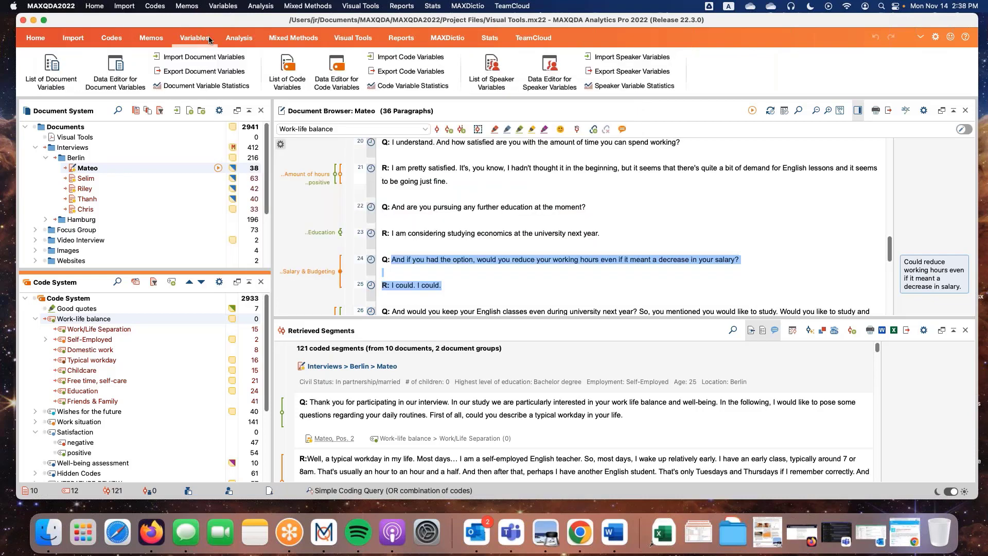
left_click(208, 87)
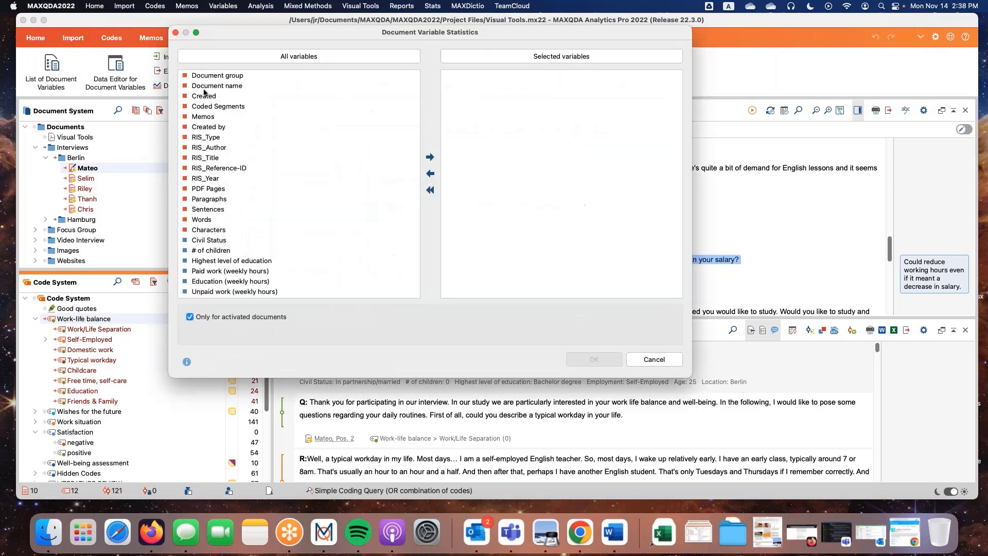
left_click(213, 251)
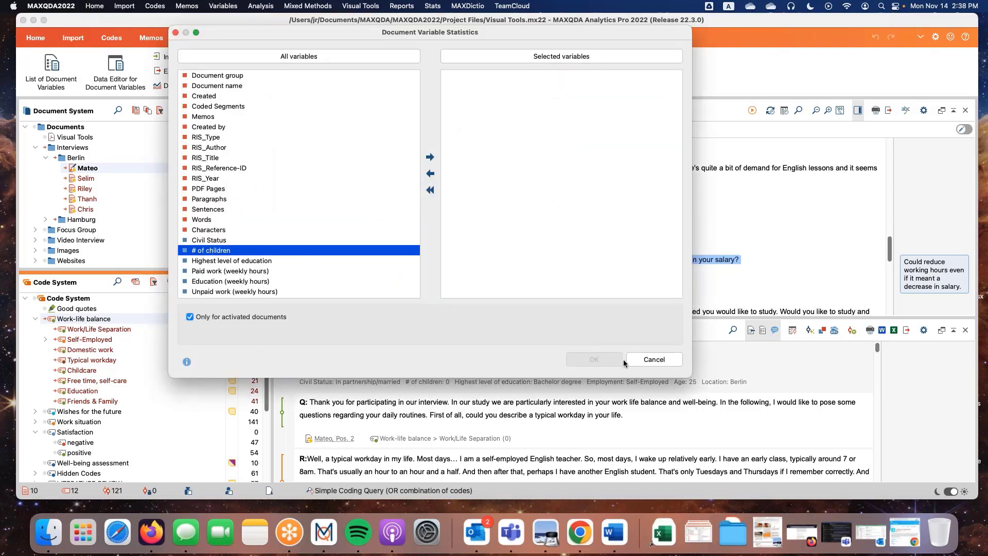
left_click(595, 362)
double_click(231, 250)
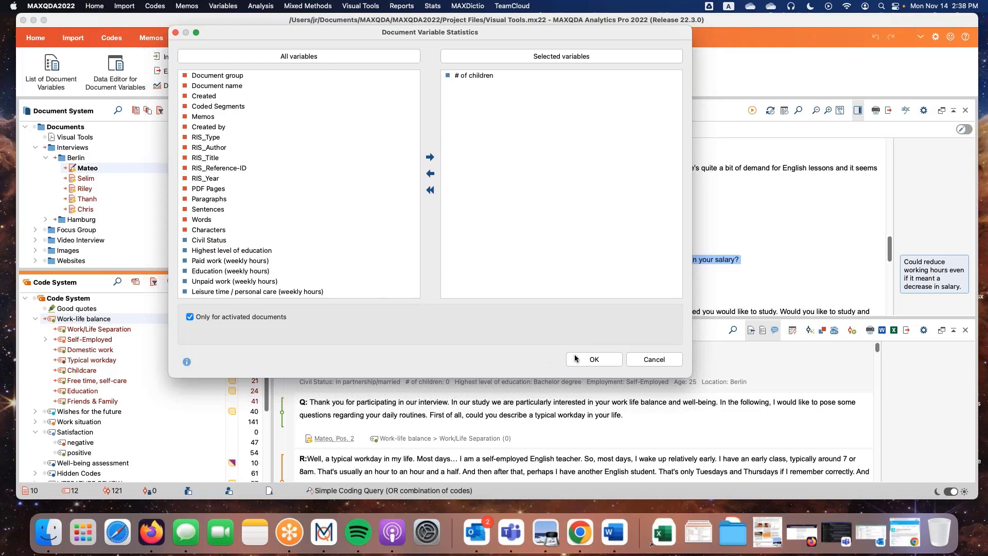
left_click(594, 358)
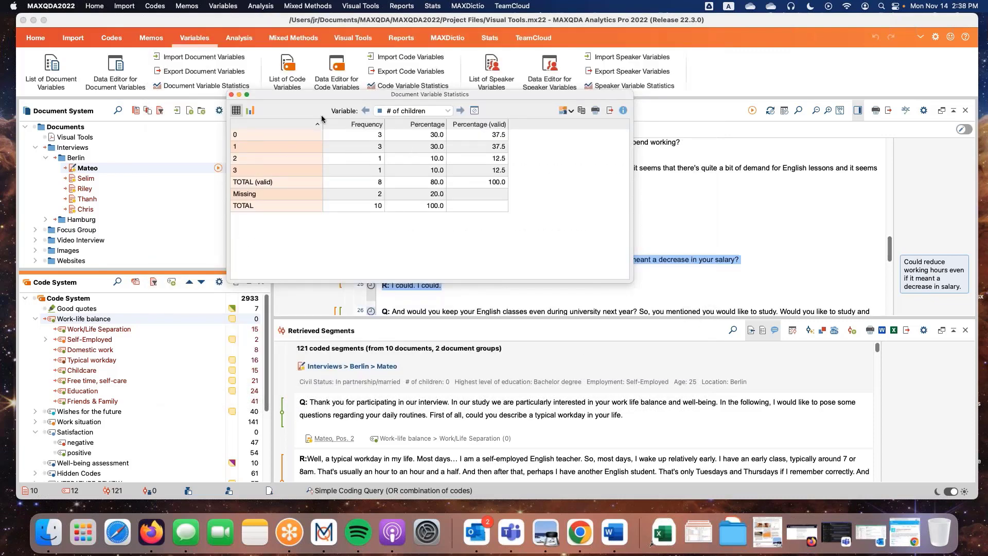
View the "# of children" statistics as vertical bar, horizontal bar and pie charts, return to vertical bars and close the results.
left_click(250, 110)
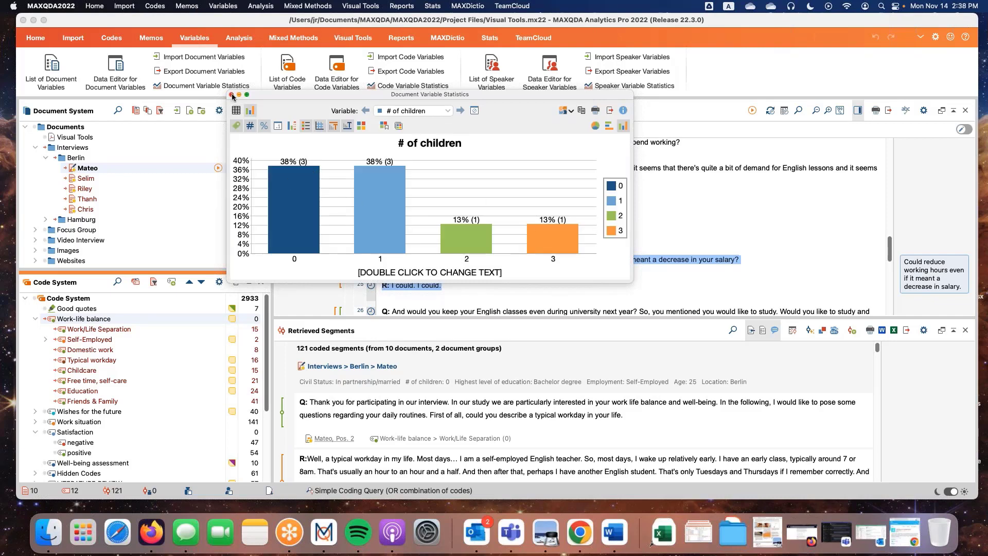
left_click(610, 126)
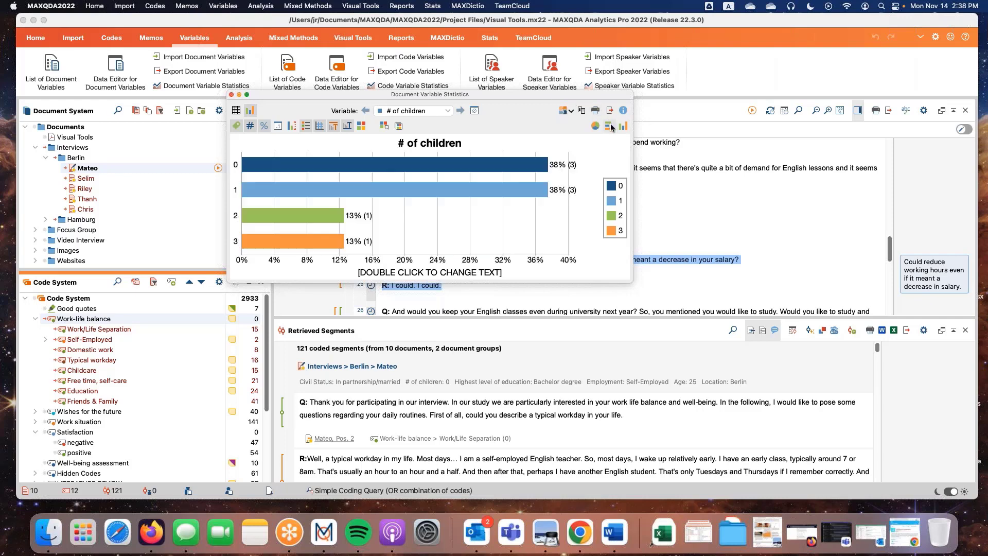
left_click(595, 126)
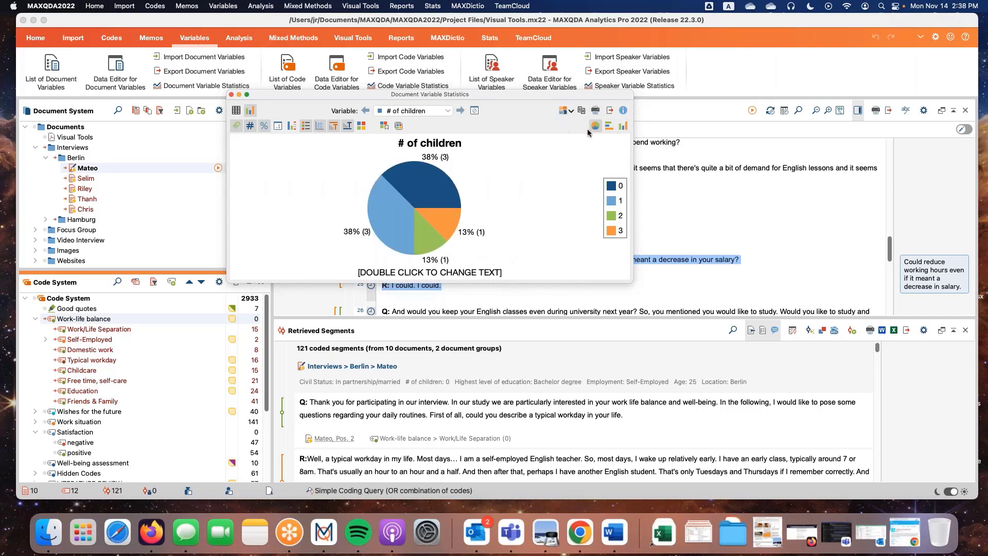
left_click(623, 126)
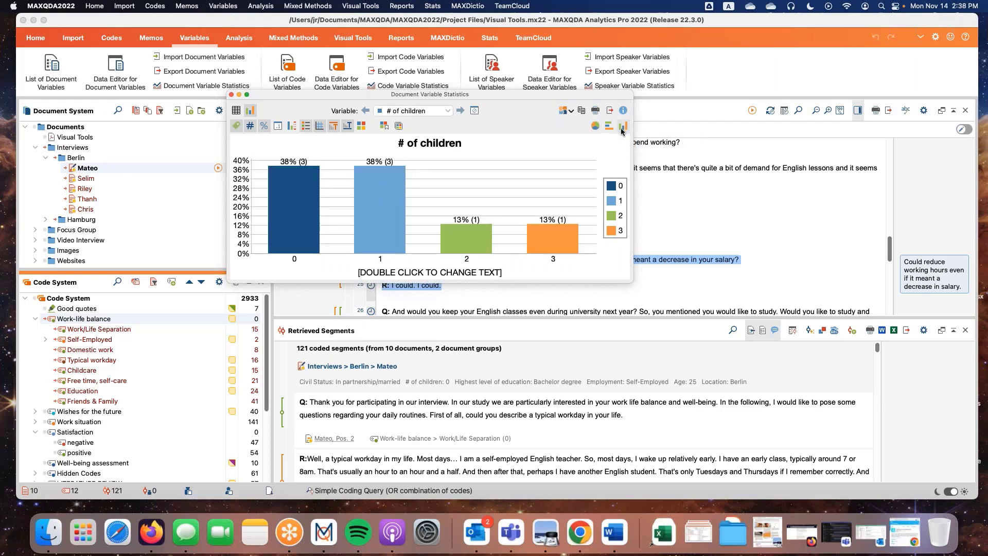
left_click(232, 95)
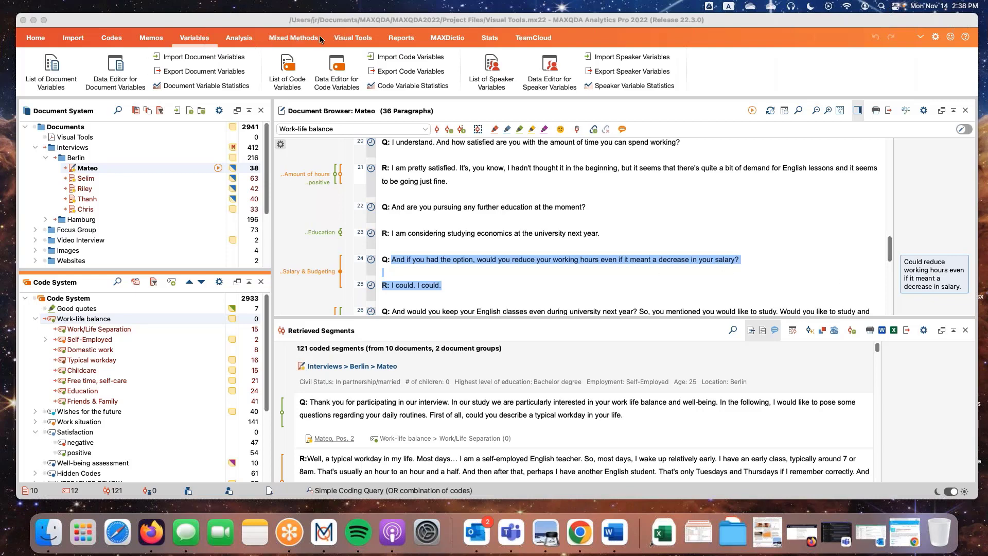
Generate a Code Matrix Browser with documents as columns, limited to activated documents and activated codes.
left_click(353, 38)
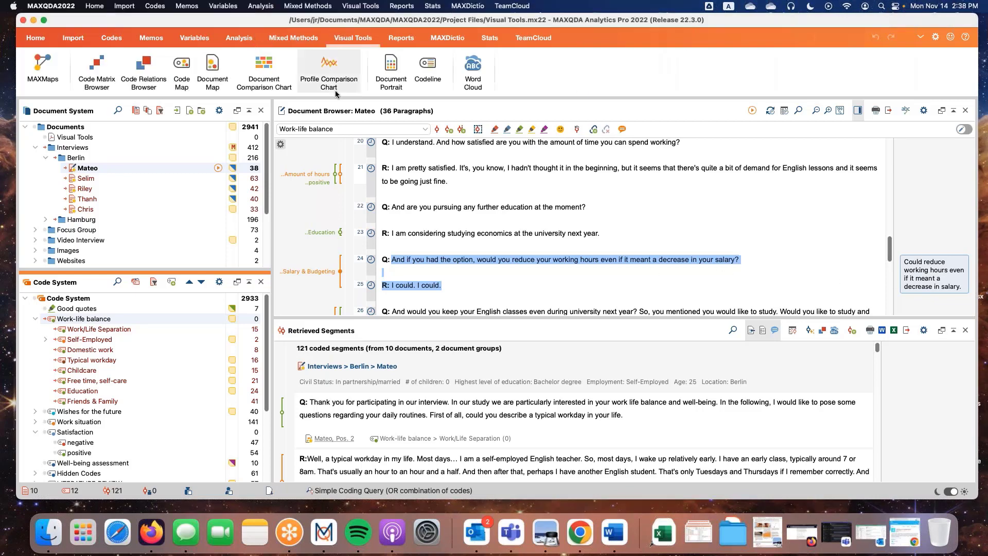
left_click(96, 70)
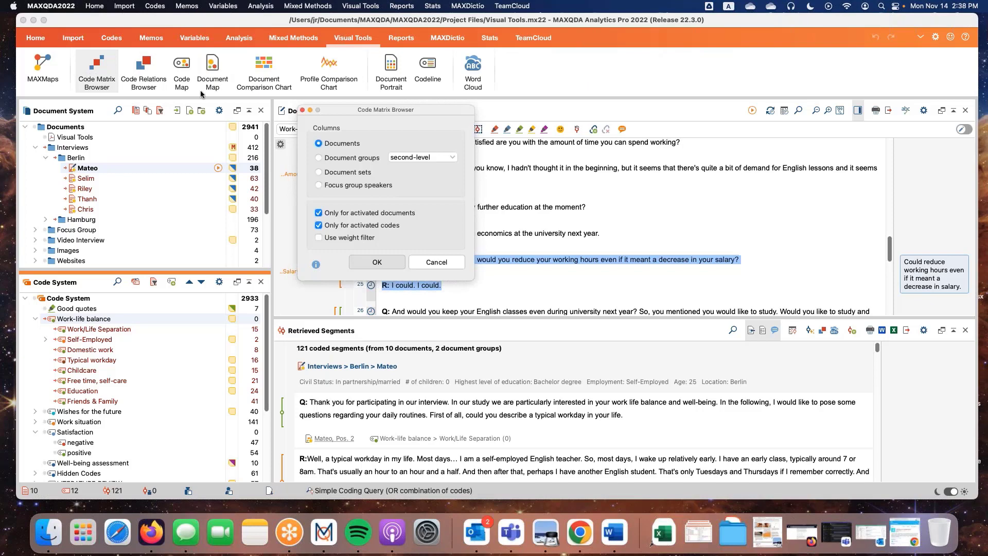
left_click(378, 262)
left_click_drag(713, 58, 584, 64)
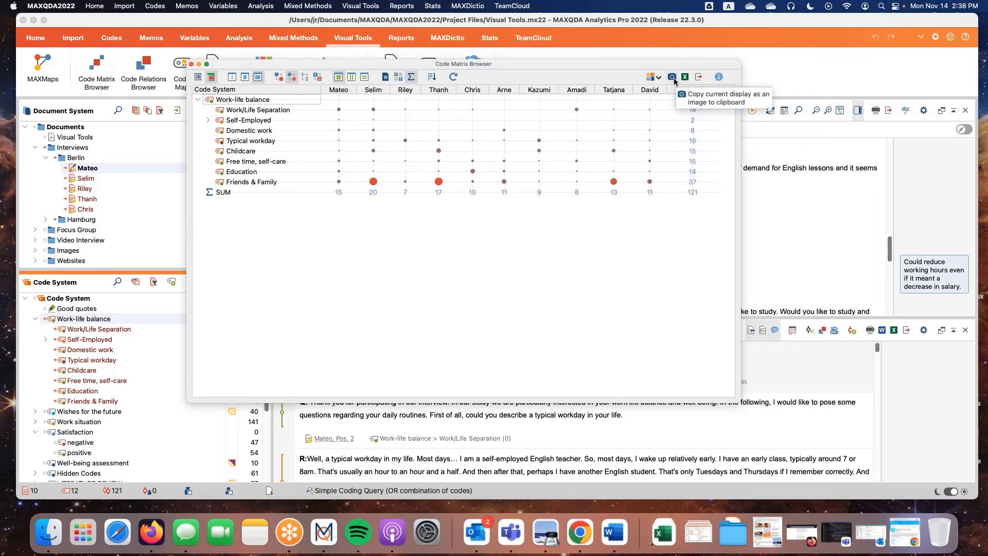
Copy the code matrix display as an image, paste it into the blank Word document and move that document's window aside.
left_click(672, 77)
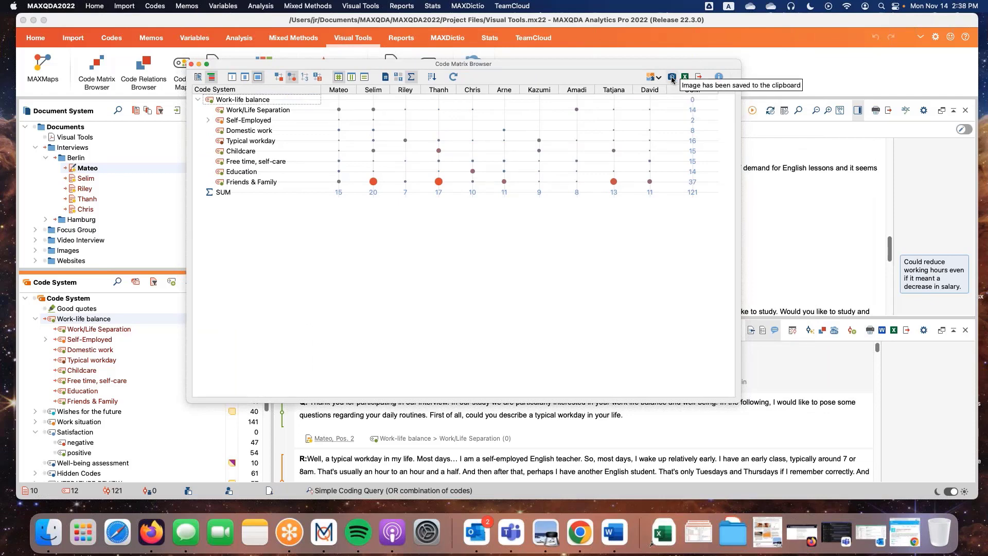
left_click(614, 533)
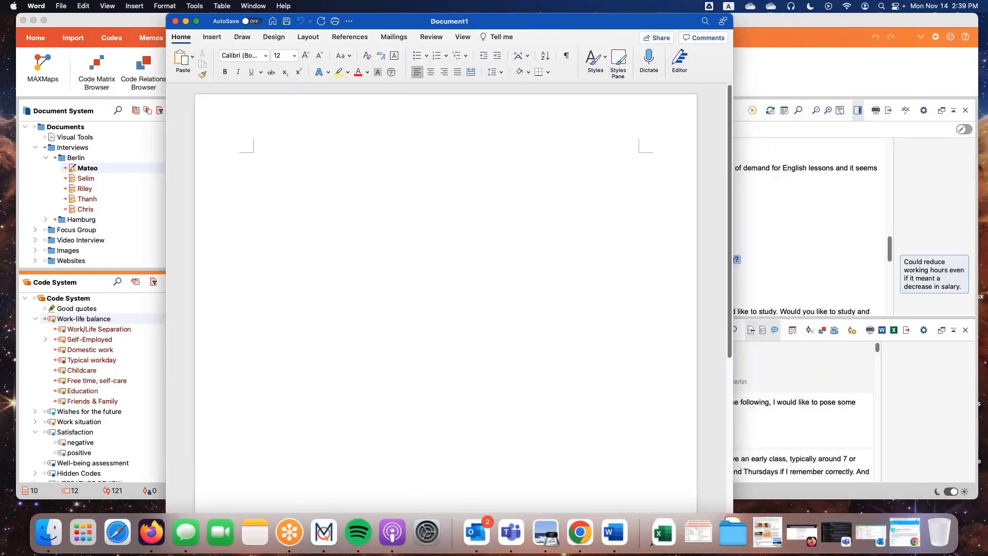
key("super+Tab")
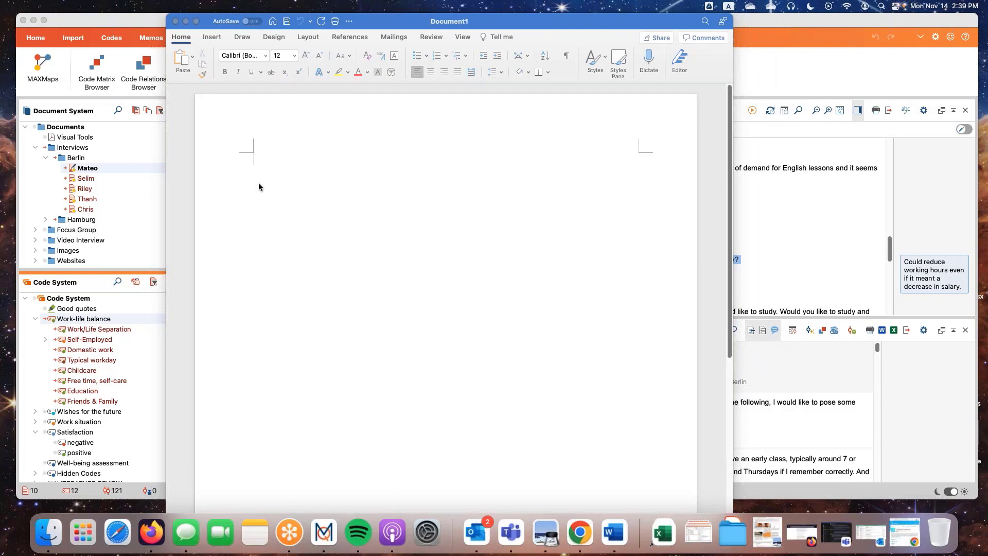
left_click_drag(372, 21, 743, 218)
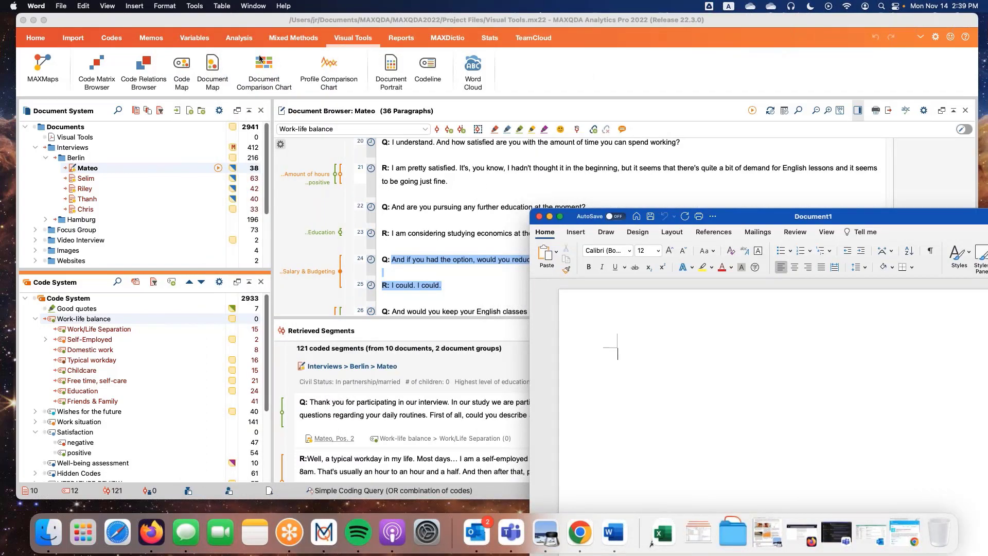
left_click(576, 76)
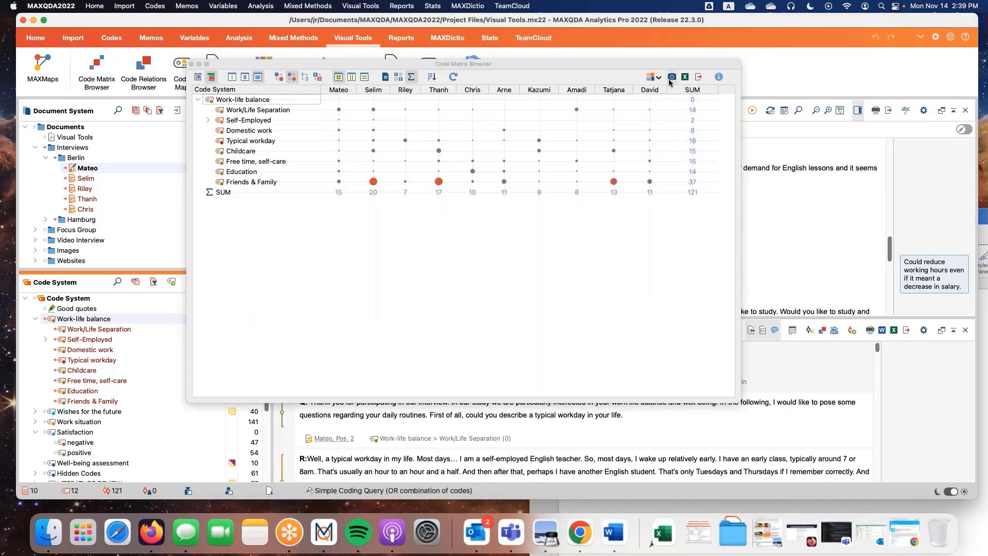
left_click(670, 81)
left_click(608, 535)
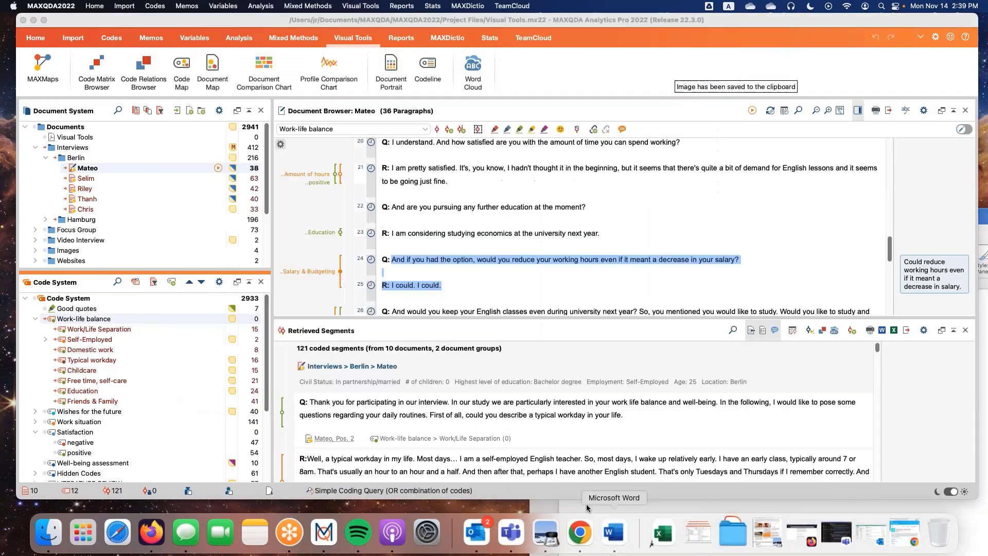
right_click(645, 340)
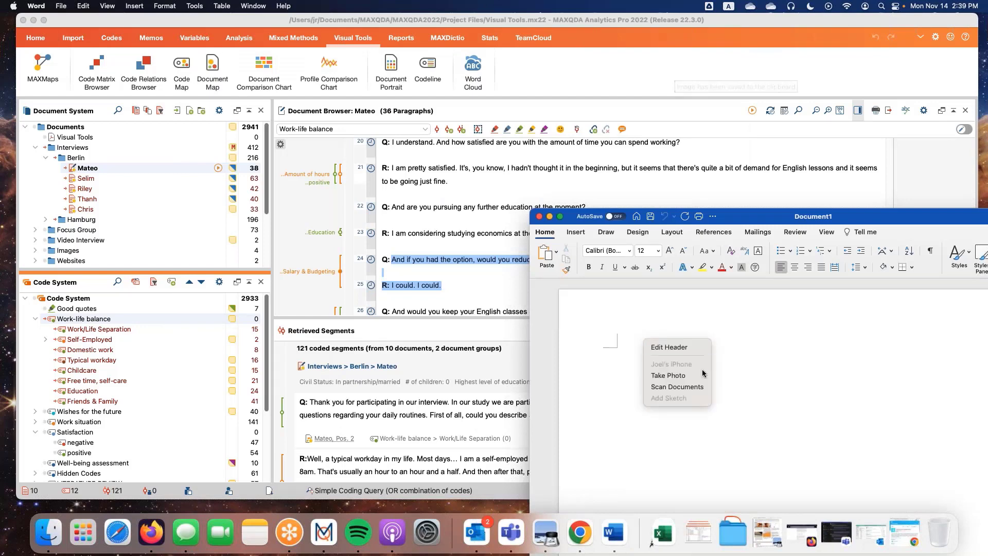
left_click(718, 219)
left_click_drag(789, 217, 324, 22)
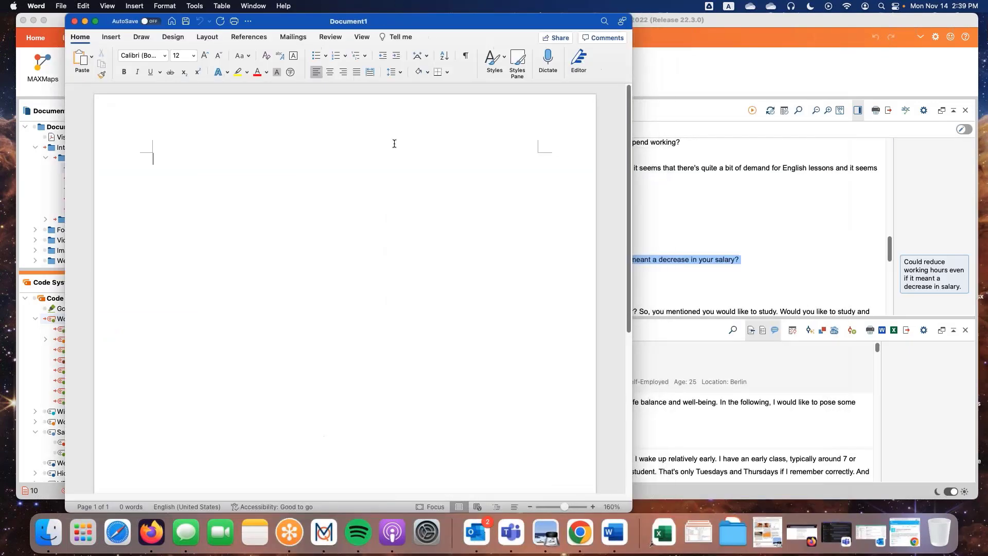
key("super+v")
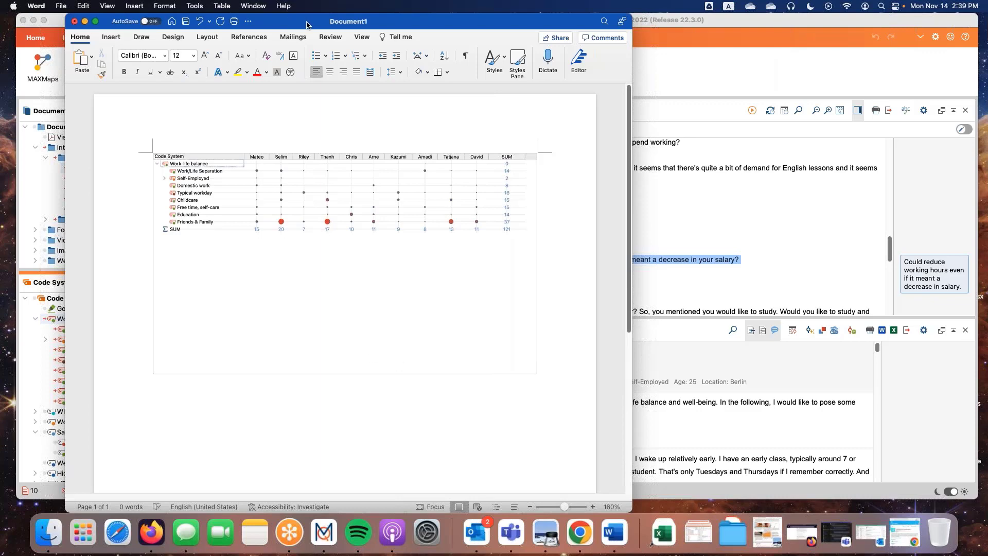
left_click_drag(306, 25, 987, 52)
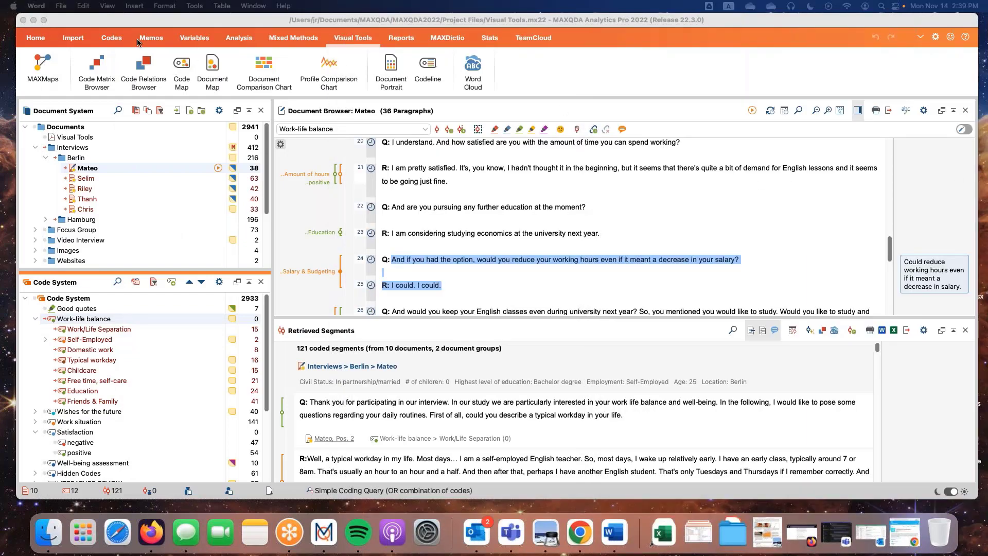
Close the code matrix, export the QTT Demo Worksheet to the Desktop over the existing file and close the worksheet window.
left_click(254, 38)
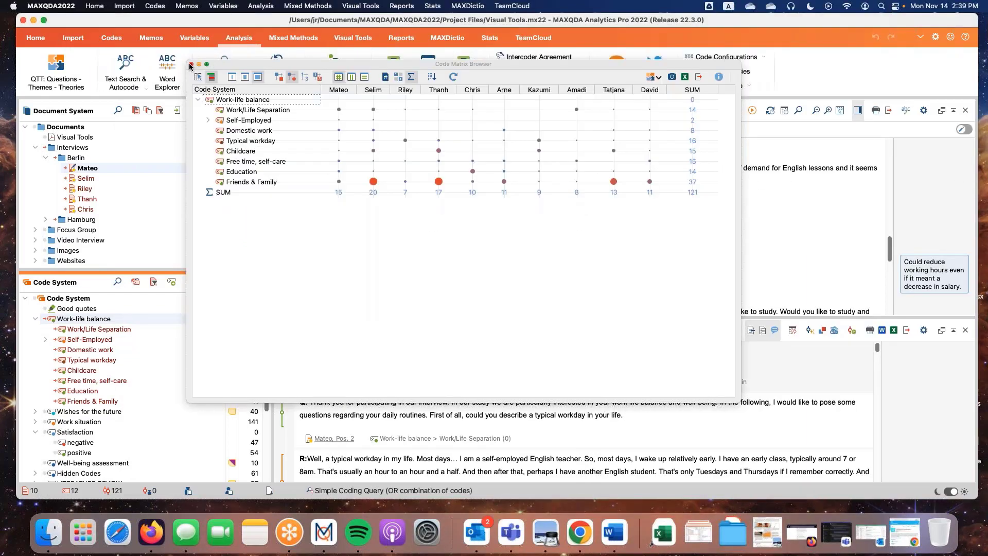
left_click(55, 71)
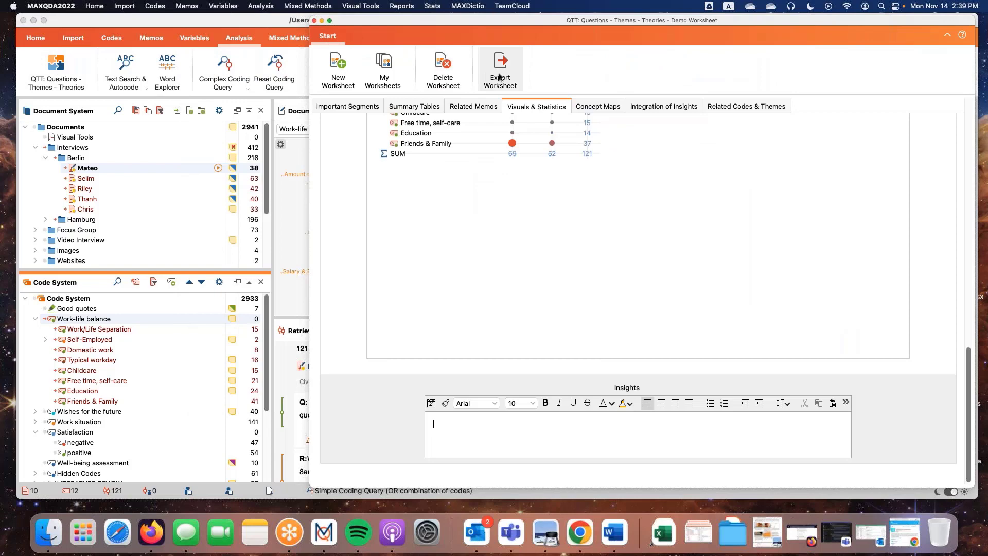
left_click(499, 77)
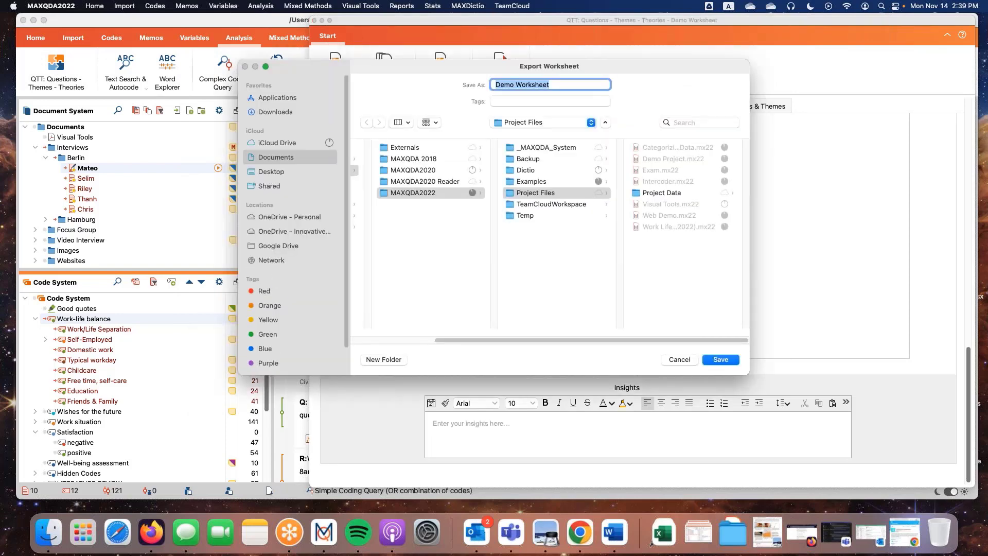
left_click(271, 171)
left_click(722, 360)
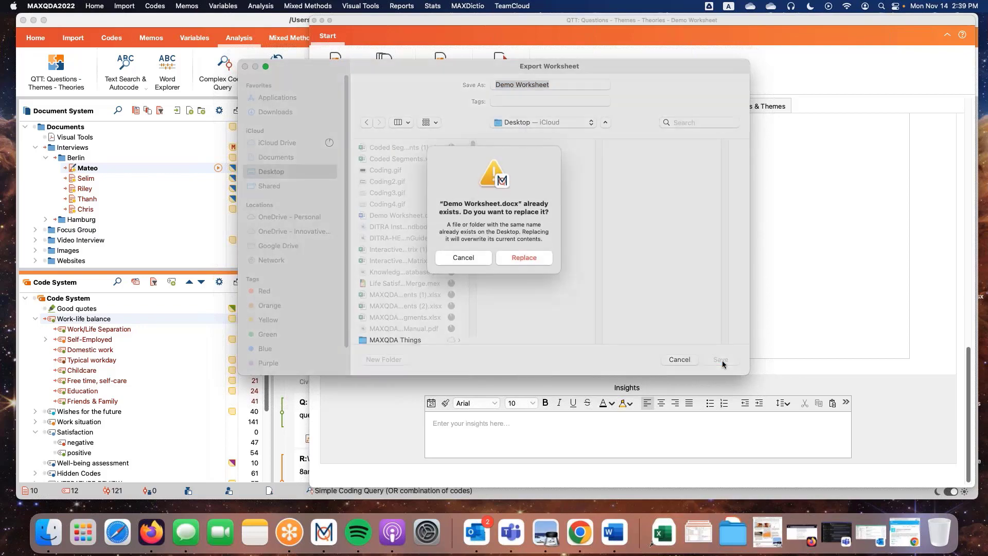
left_click(515, 266)
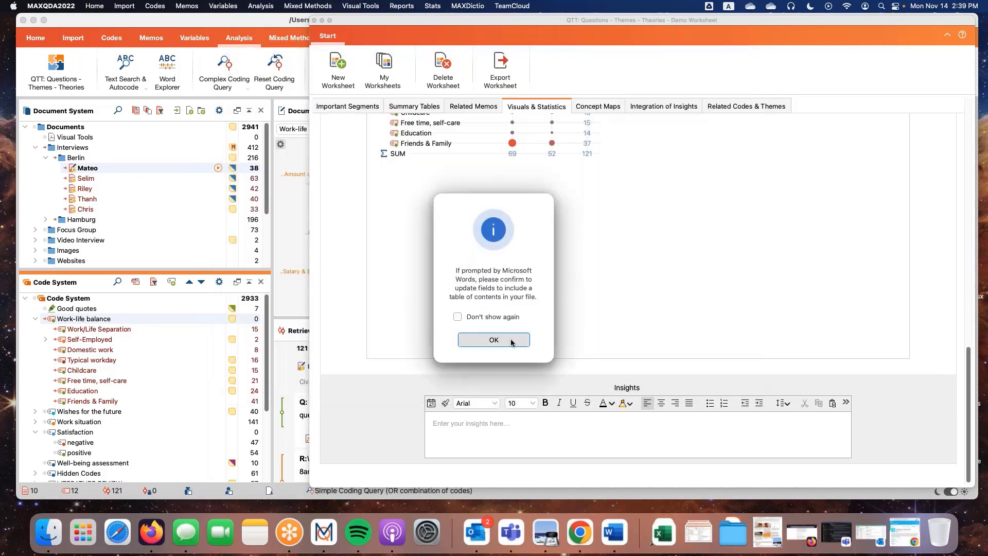
left_click(511, 341)
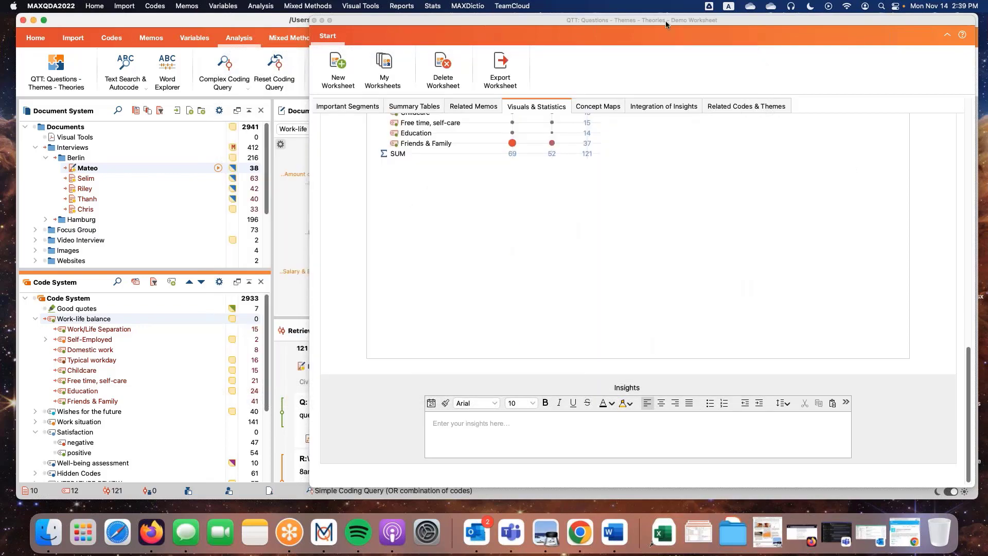
left_click(314, 20)
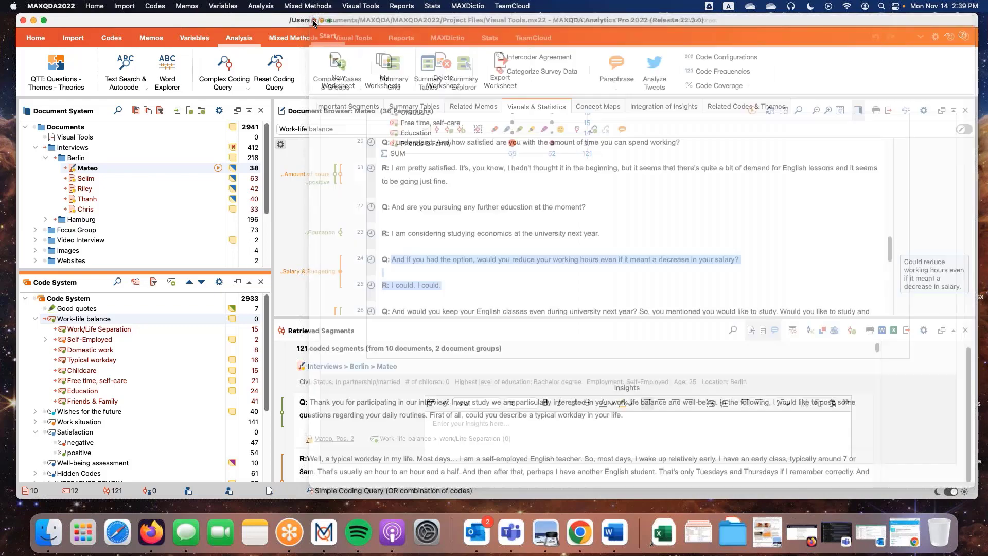
Uncover the desktop by moving the MAXQDA window away and open Worksheet 1.docx in Word.
left_click_drag(131, 20, 159, 487)
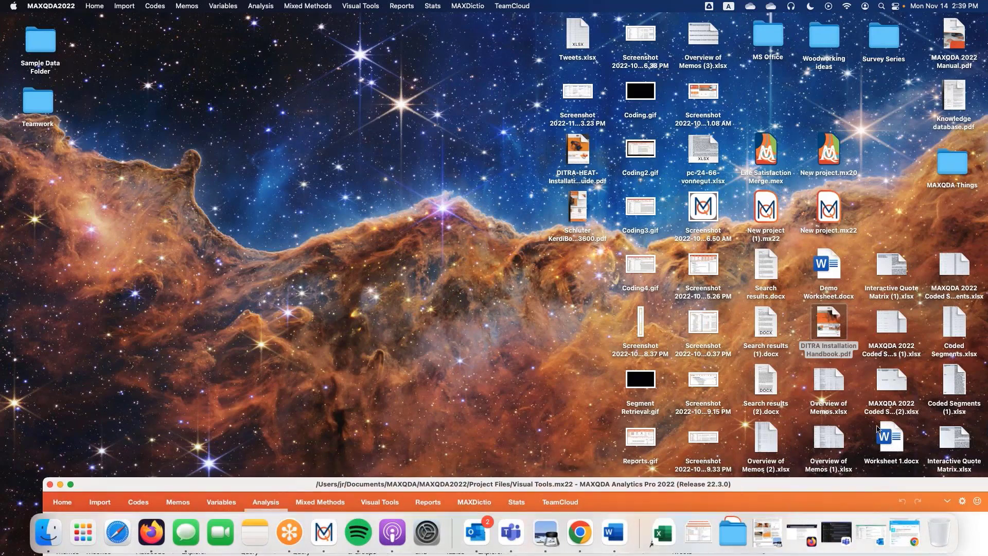
left_click(886, 438)
double_click(886, 438)
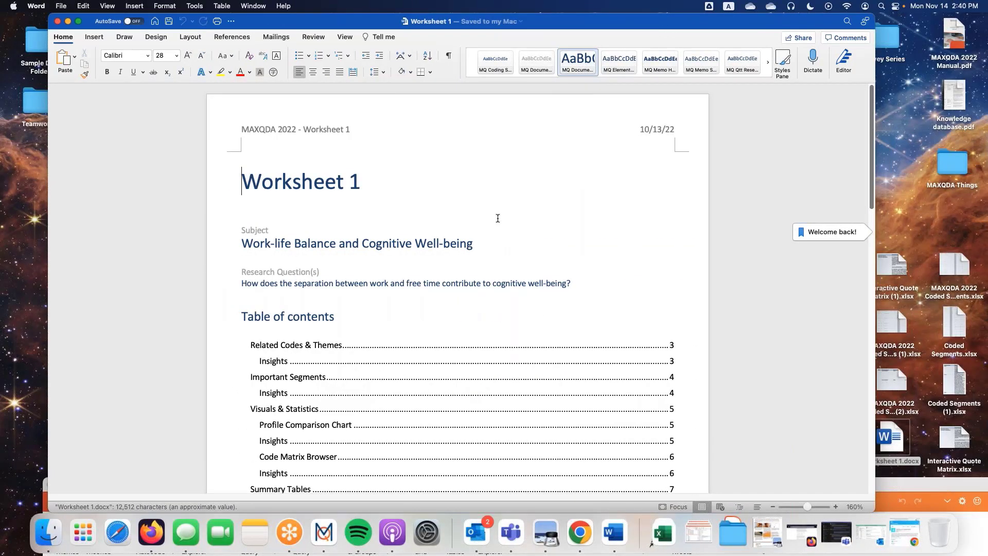
Examine the exported worksheet's table of contents, Visuals & Statistics section, summary tables and insights, and close the document.
scroll(349, 251, "down", 3)
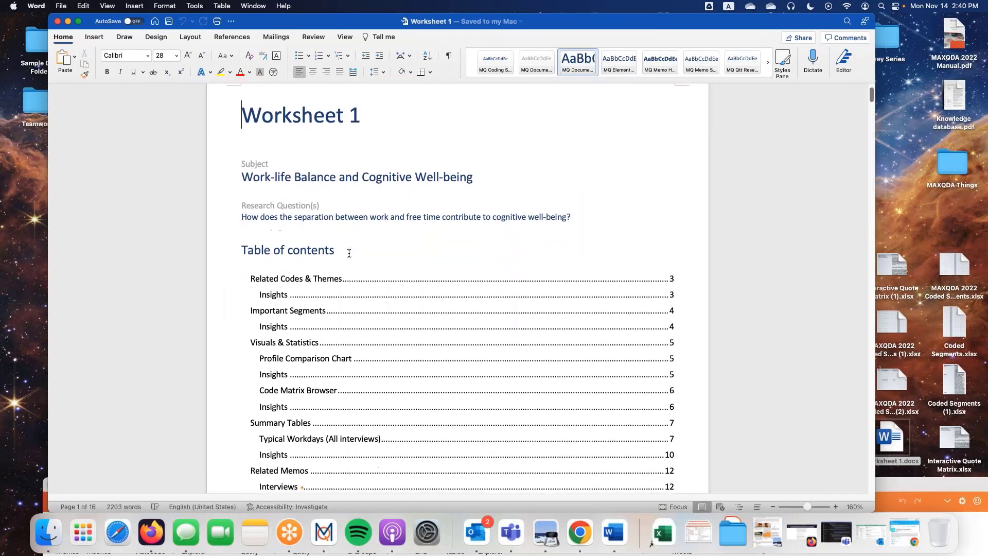
scroll(318, 370, "down", 1)
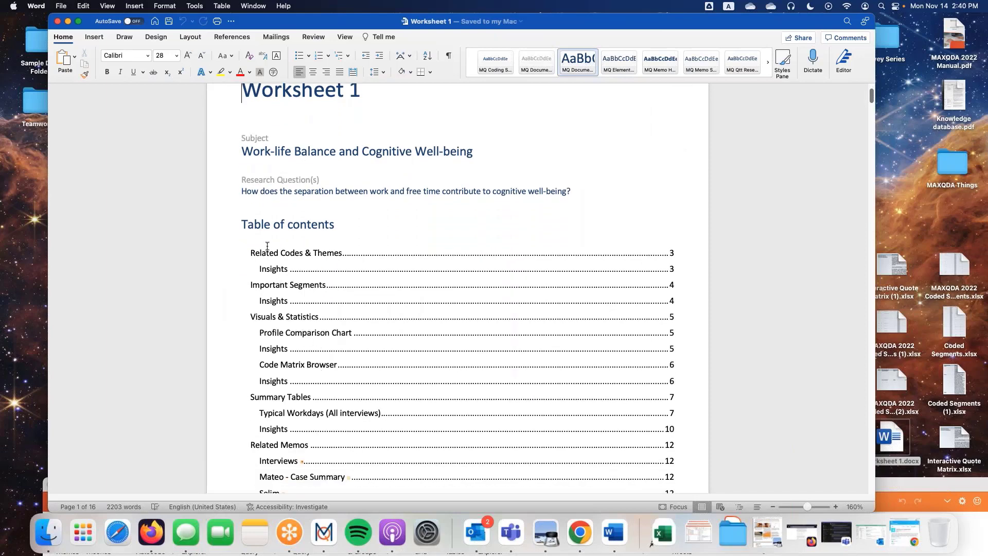
left_click(268, 319)
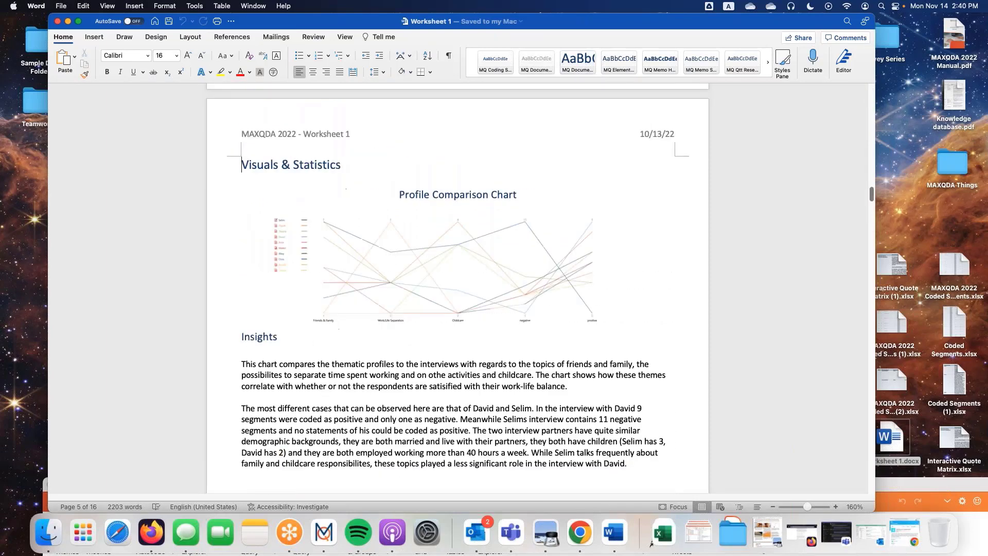
scroll(393, 299, "down", 10)
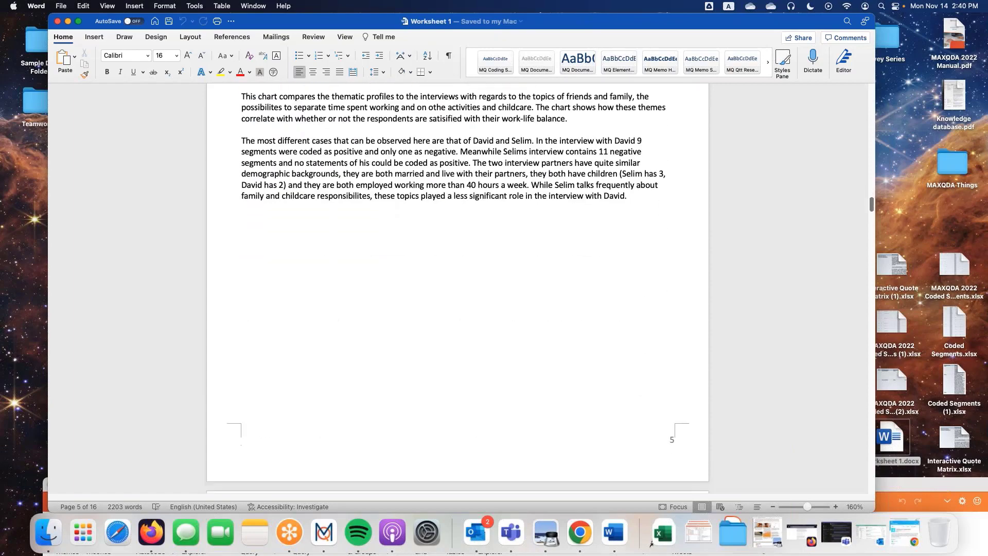
scroll(457, 288, "down", 20)
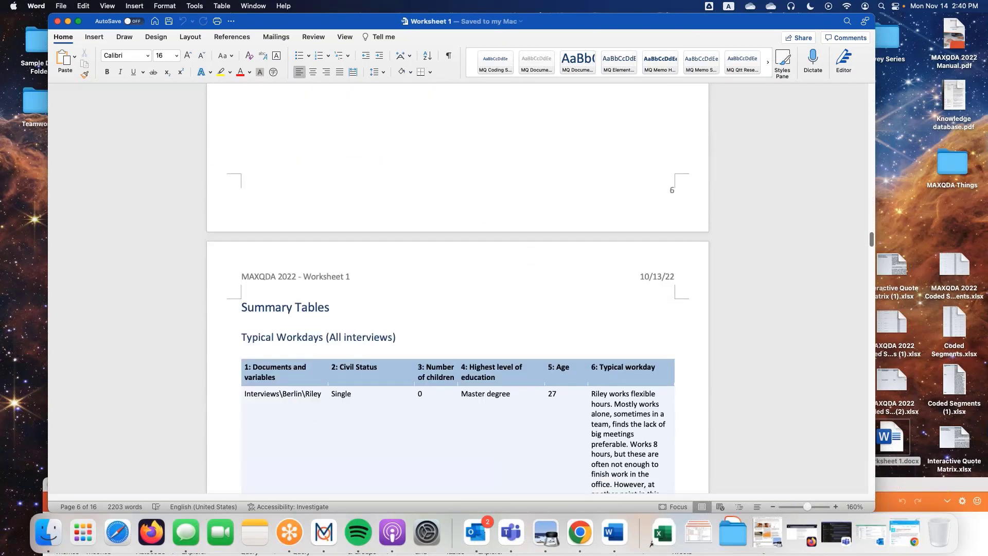
scroll(458, 288, "down", 20)
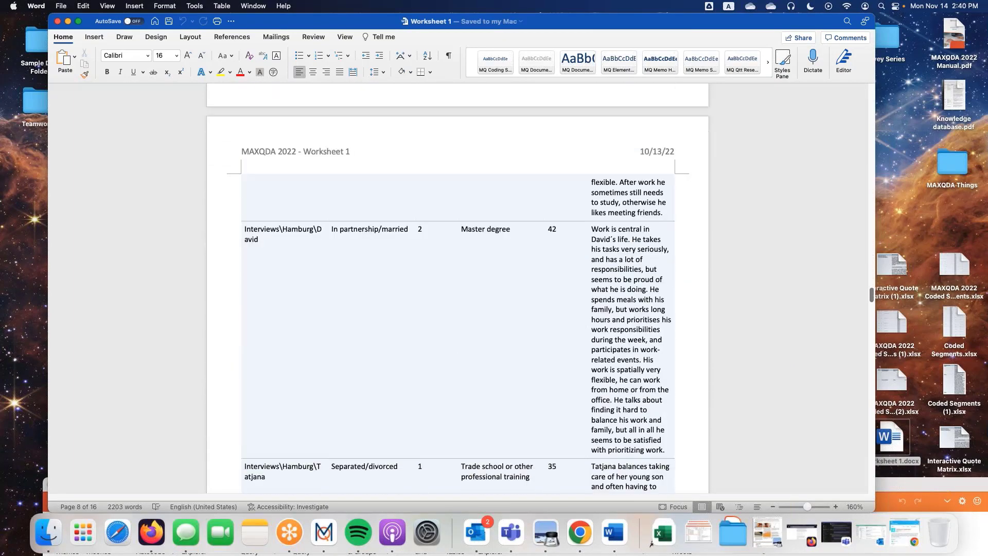
scroll(458, 288, "down", 20)
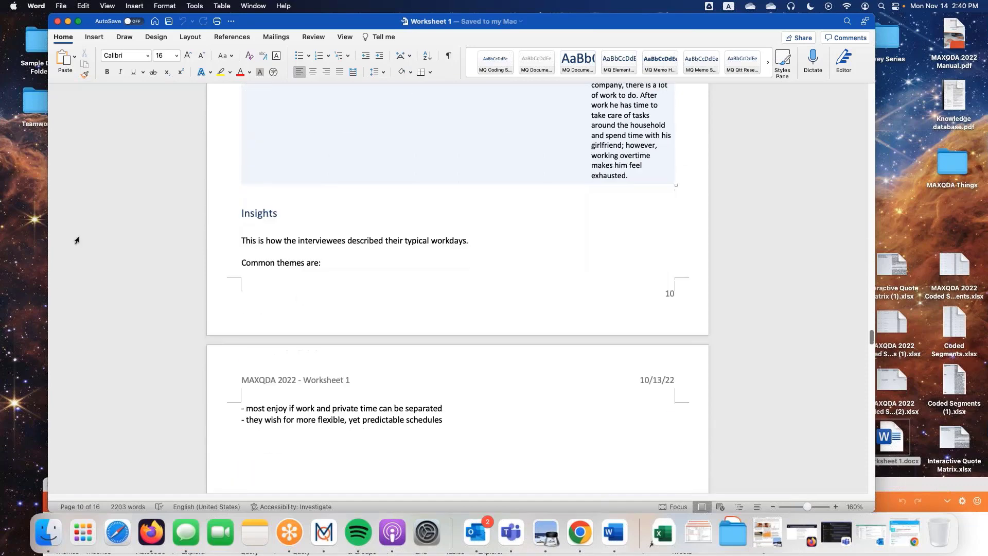
left_click(56, 23)
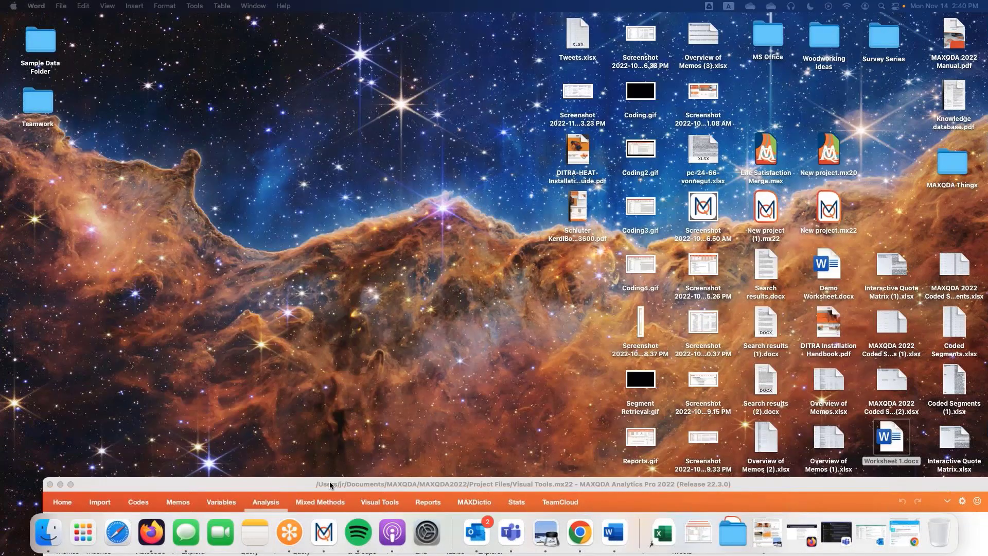
Bring the MAXQDA window back into view and generate the Code Matrix Browser again for the activated documents and codes.
left_click_drag(322, 421, 307, 20)
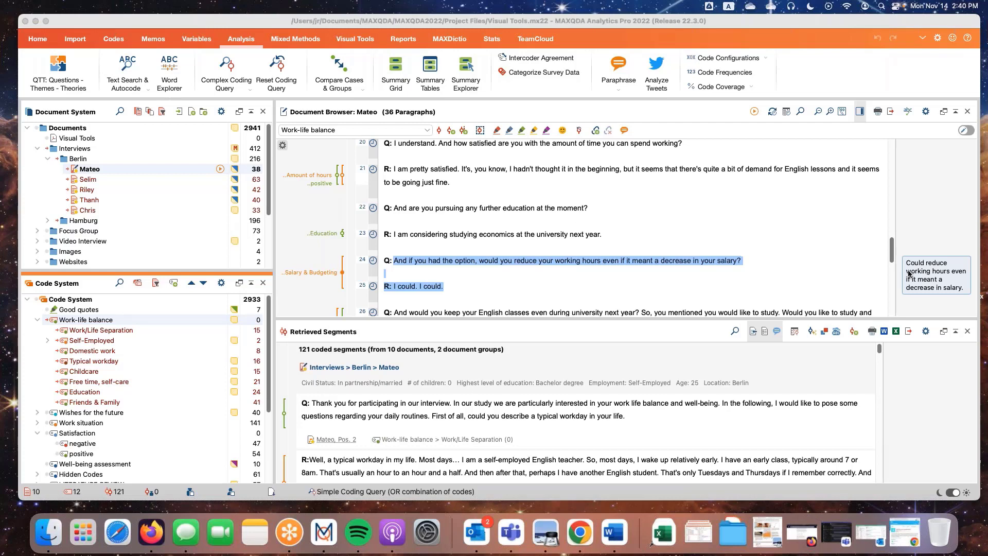
left_click(354, 38)
left_click(99, 72)
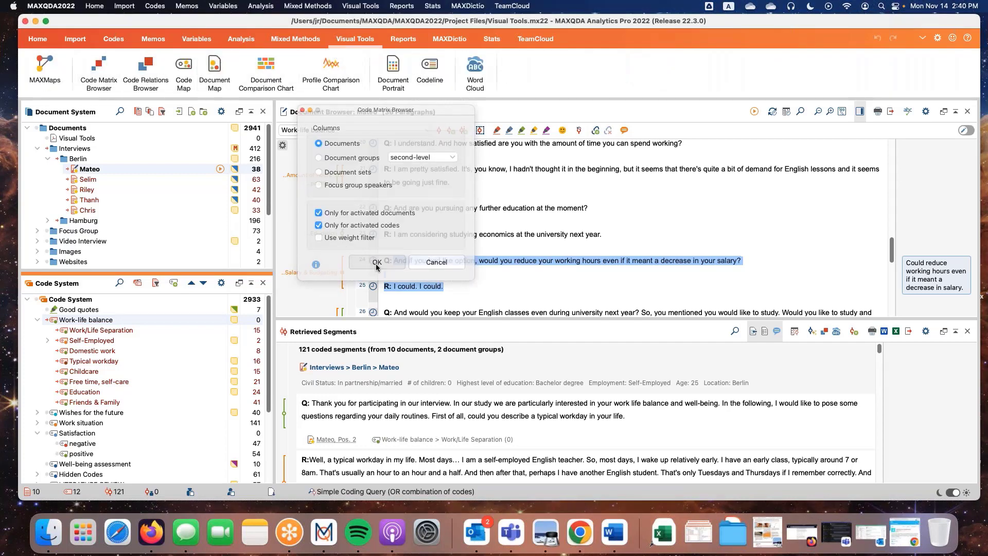
left_click(377, 263)
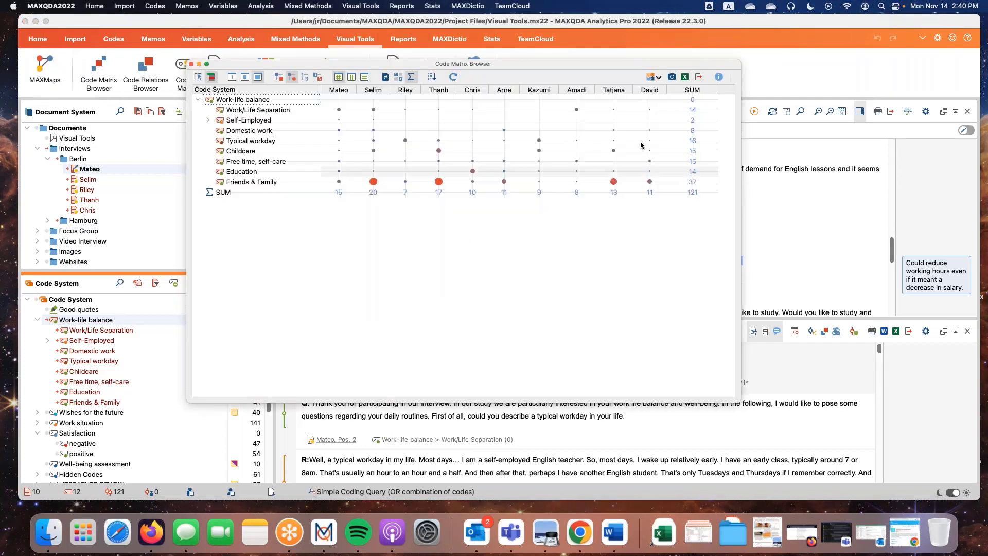
Open the code matrix as an Excel table, close the Code Matrix Browser and slightly enlarge the main MAXQDA window.
left_click(685, 77)
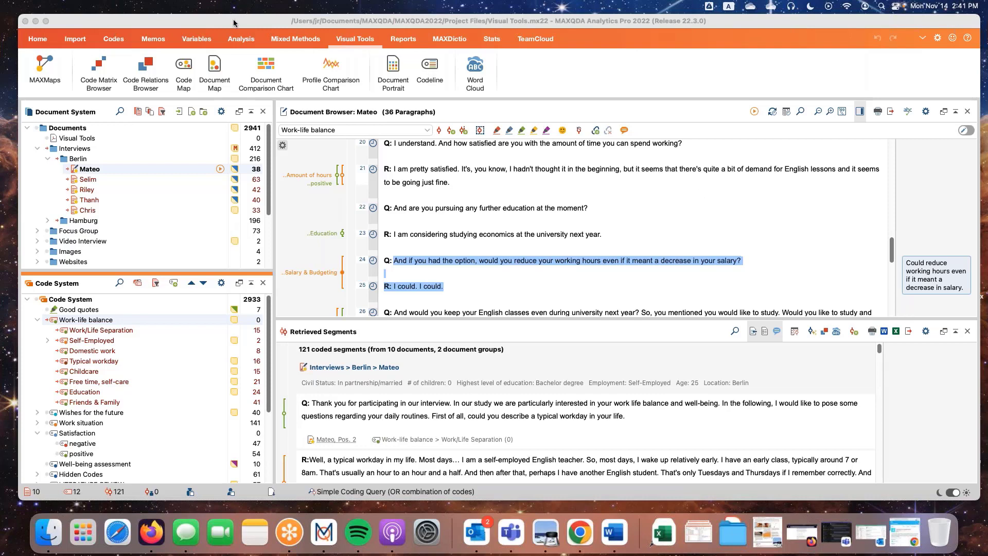
left_click_drag(234, 20, 226, 20)
left_click(190, 64)
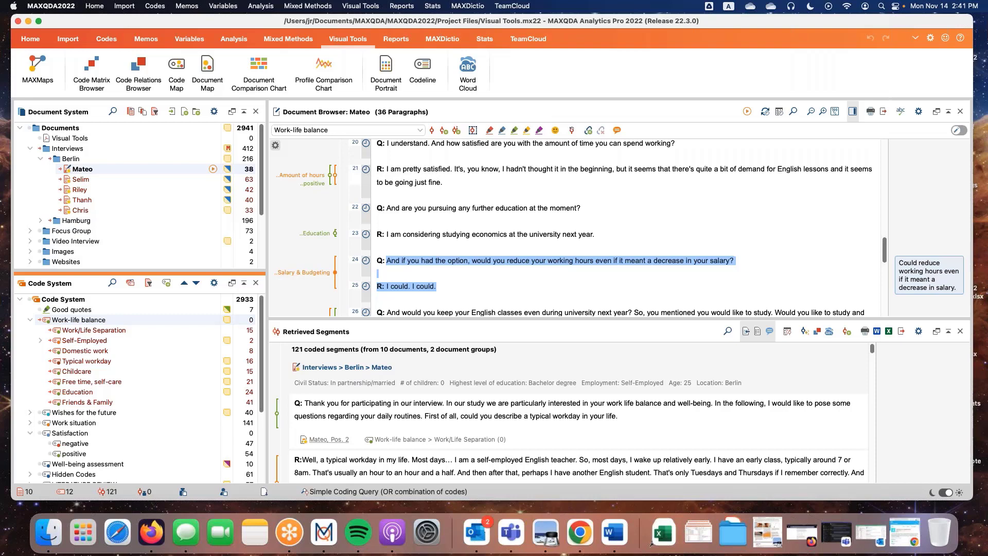
left_click_drag(972, 499, 978, 506)
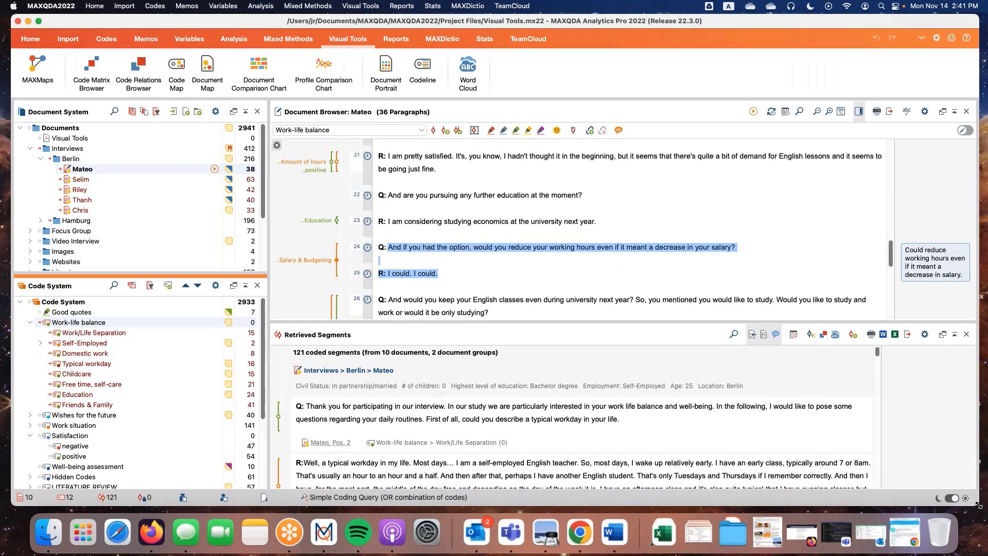